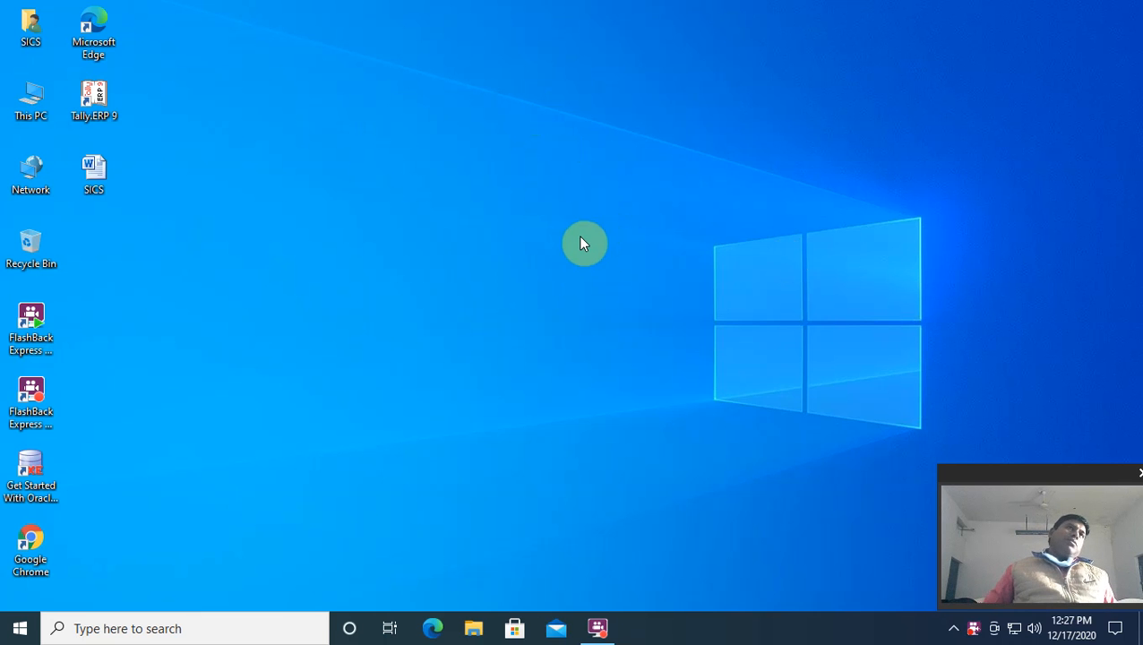
Open the Office Automation Word document from the Office automation folder within Documents, dismissing the link-update and activation dialogs
click(30, 93)
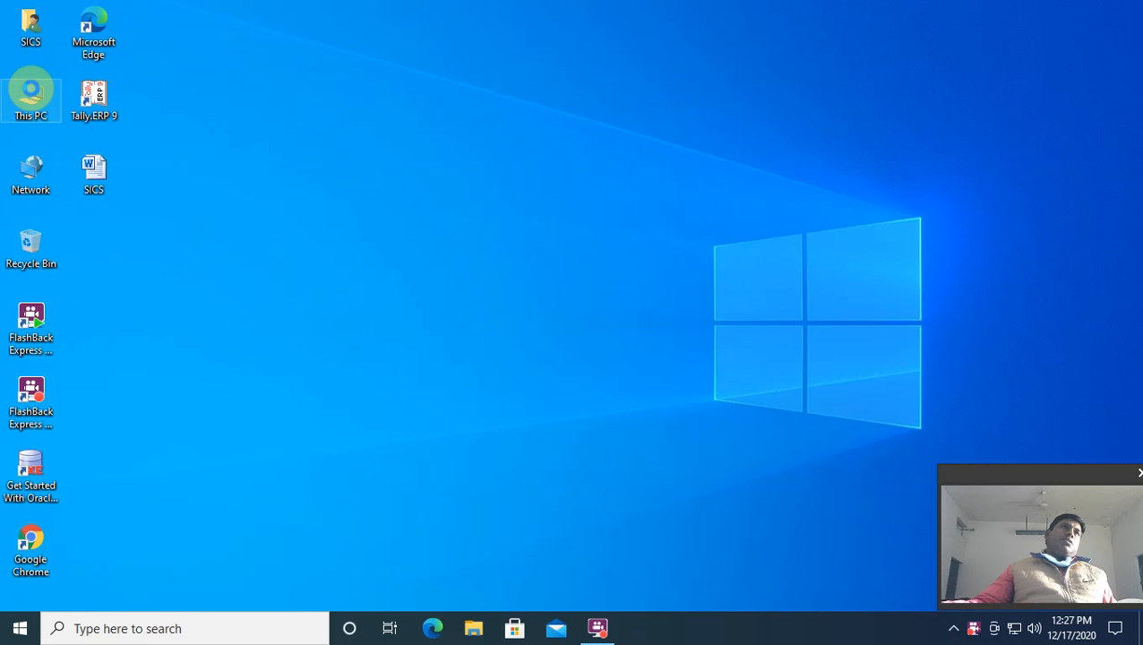
double_click(29, 92)
double_click(601, 194)
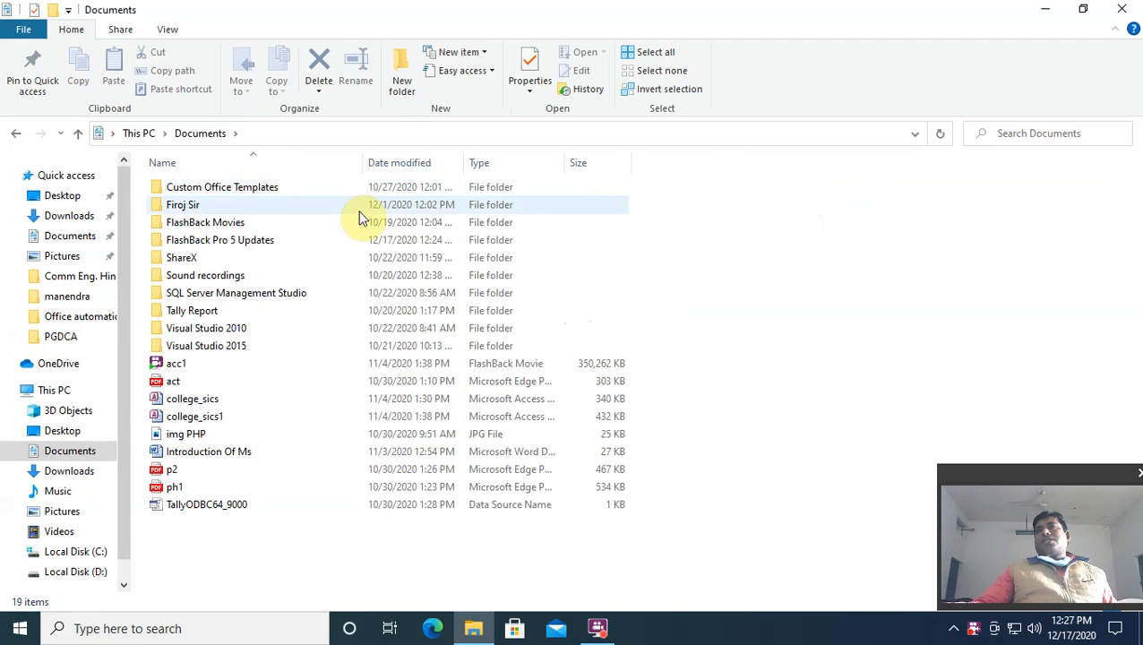
double_click(255, 206)
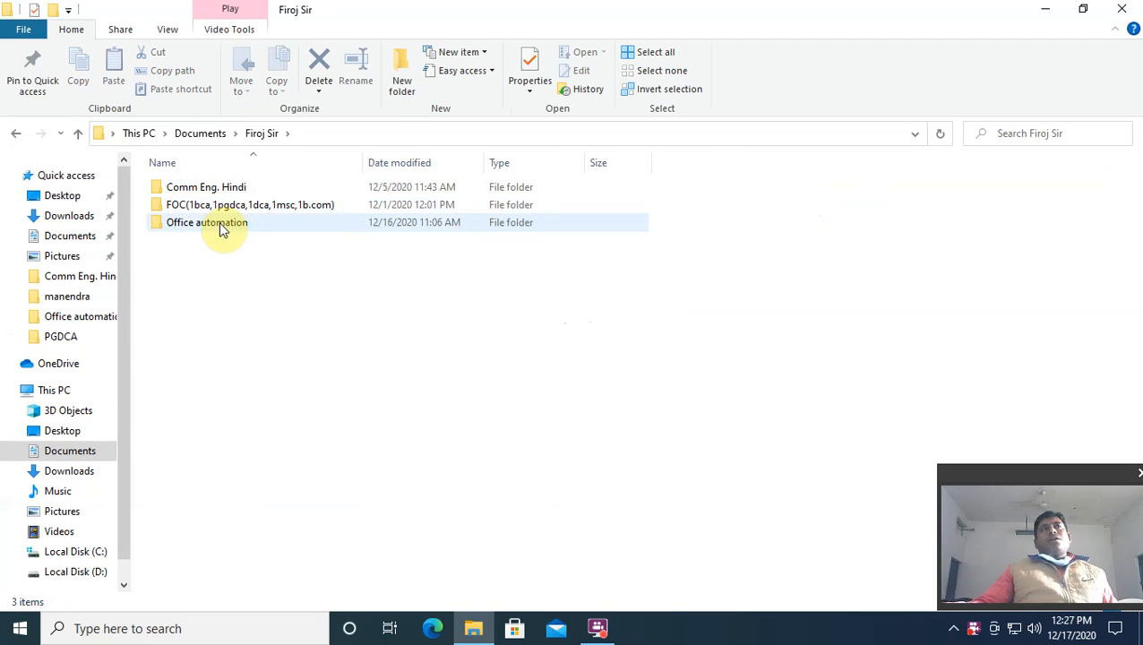
double_click(221, 229)
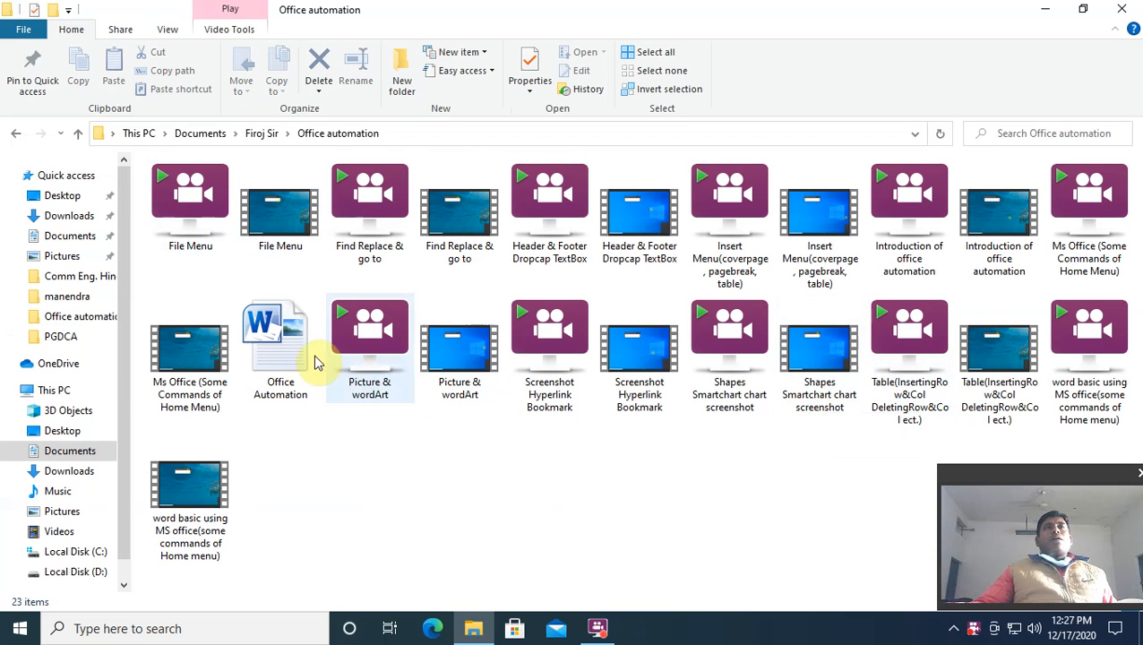
double_click(287, 345)
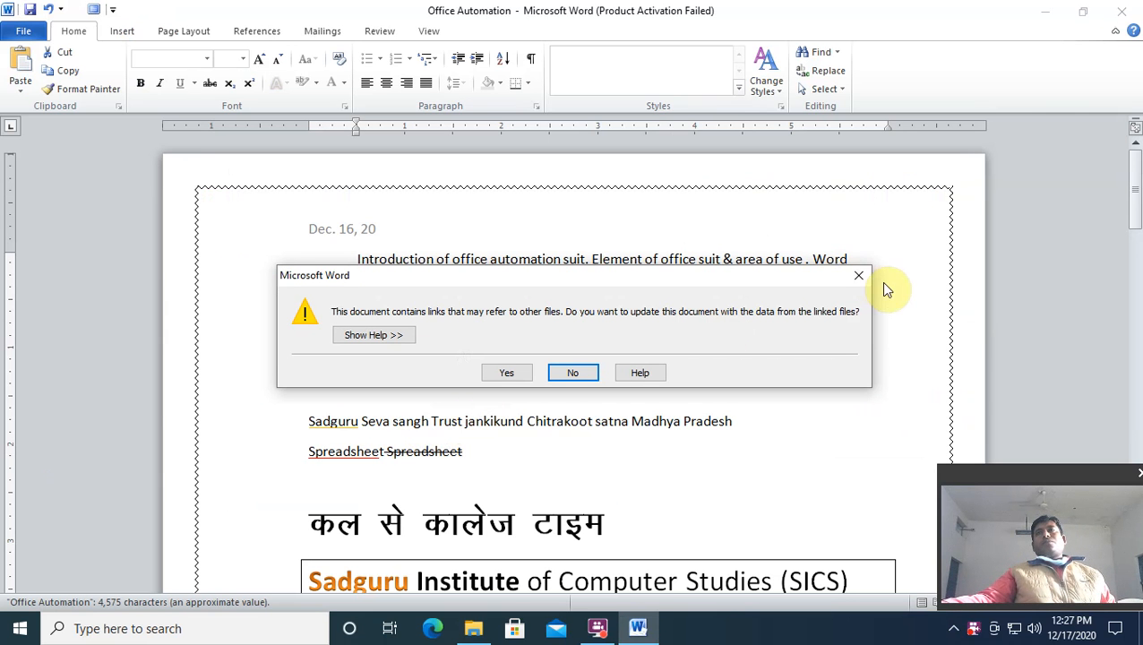
click(858, 275)
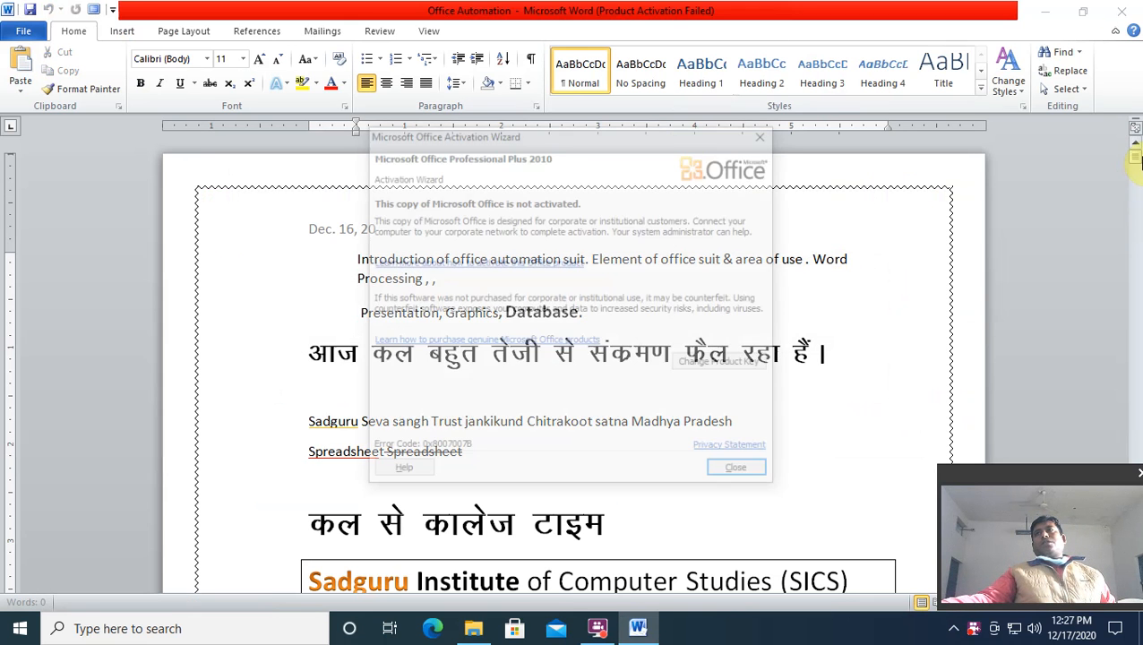
click(761, 128)
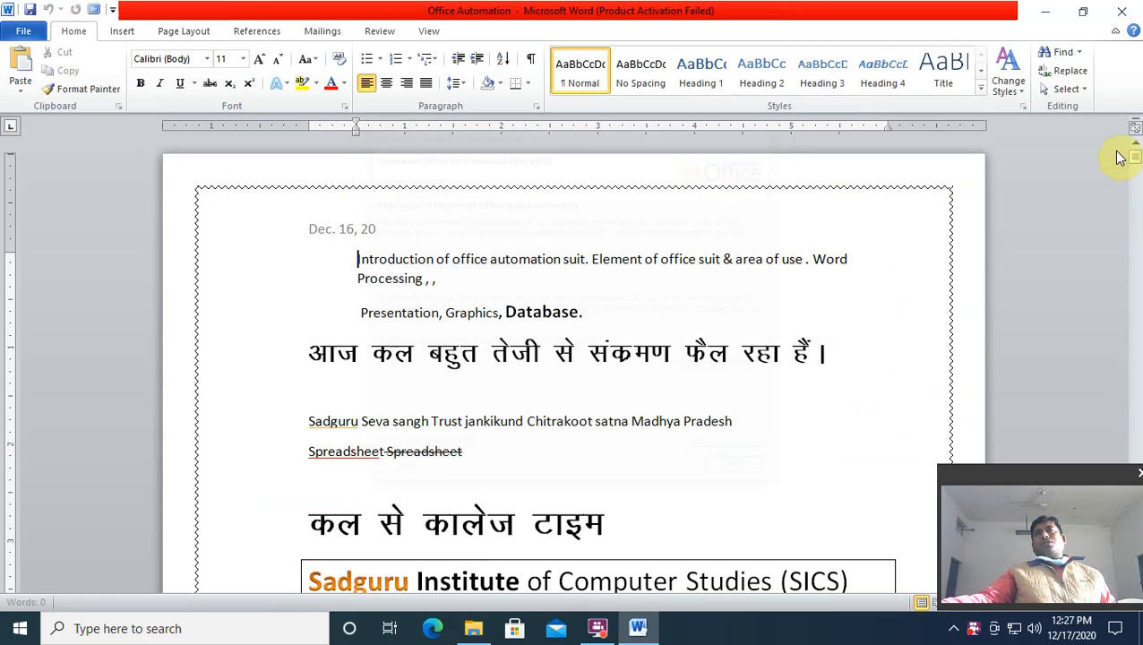
Insert the current date at the existing cursor position using the 2020-12-17 format
drag(1130, 159, 1139, 403)
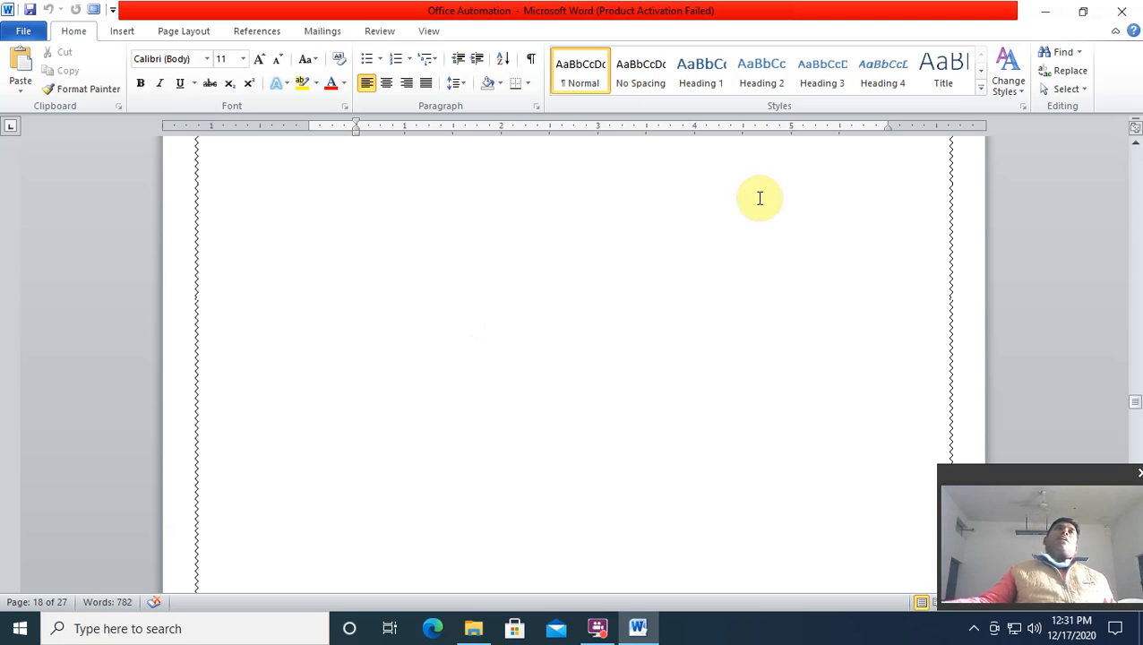
click(123, 33)
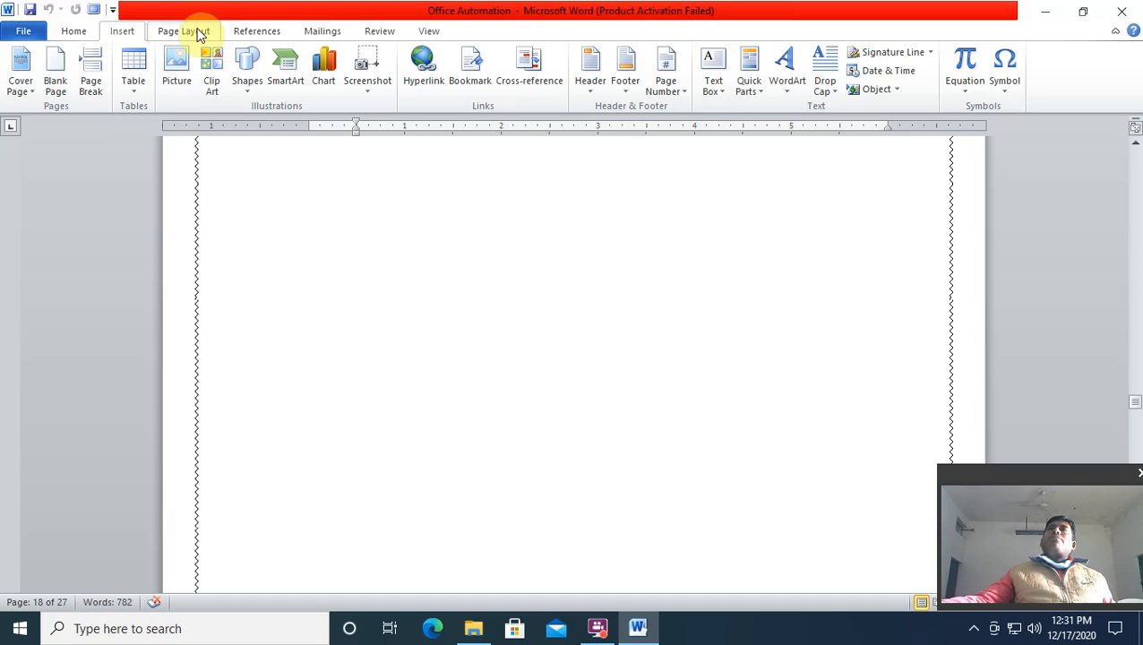
click(888, 71)
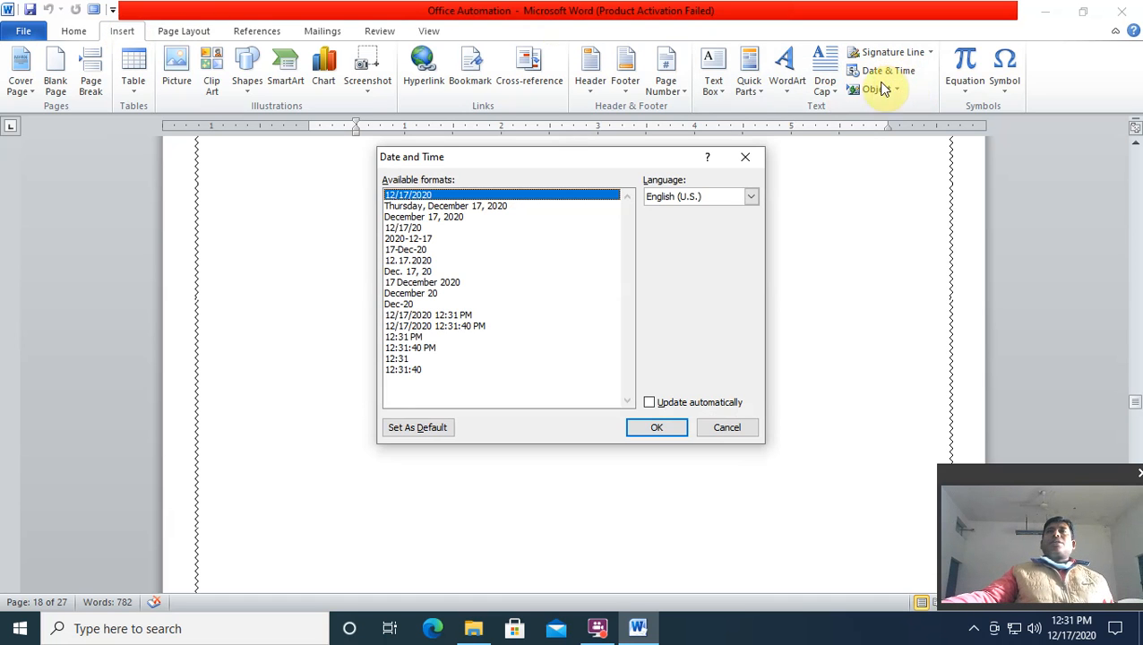
drag(534, 167, 582, 165)
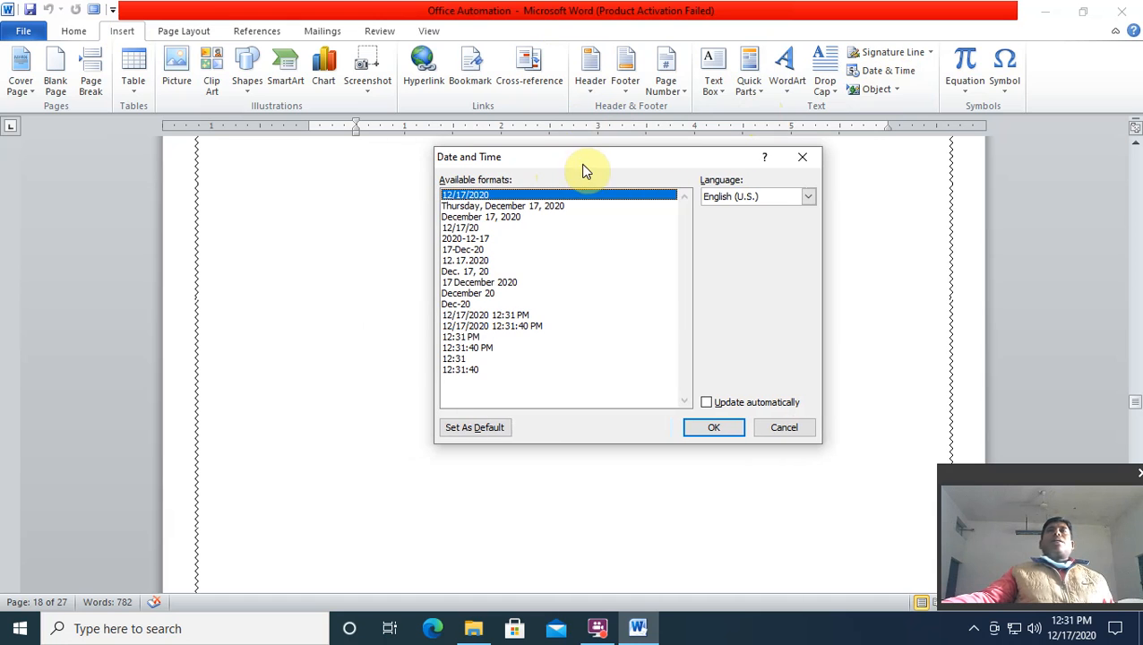
click(462, 240)
click(724, 427)
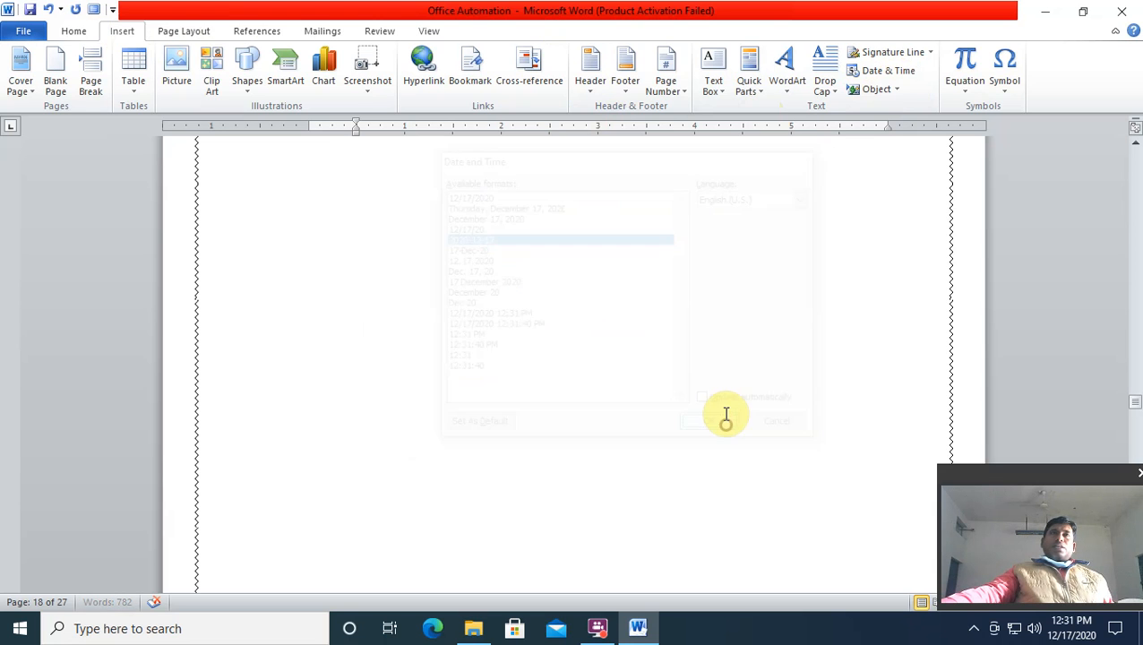
Insert the current date in the blank area of page 19 using the 12.17.2020 format
scroll(551, 374, up, 10)
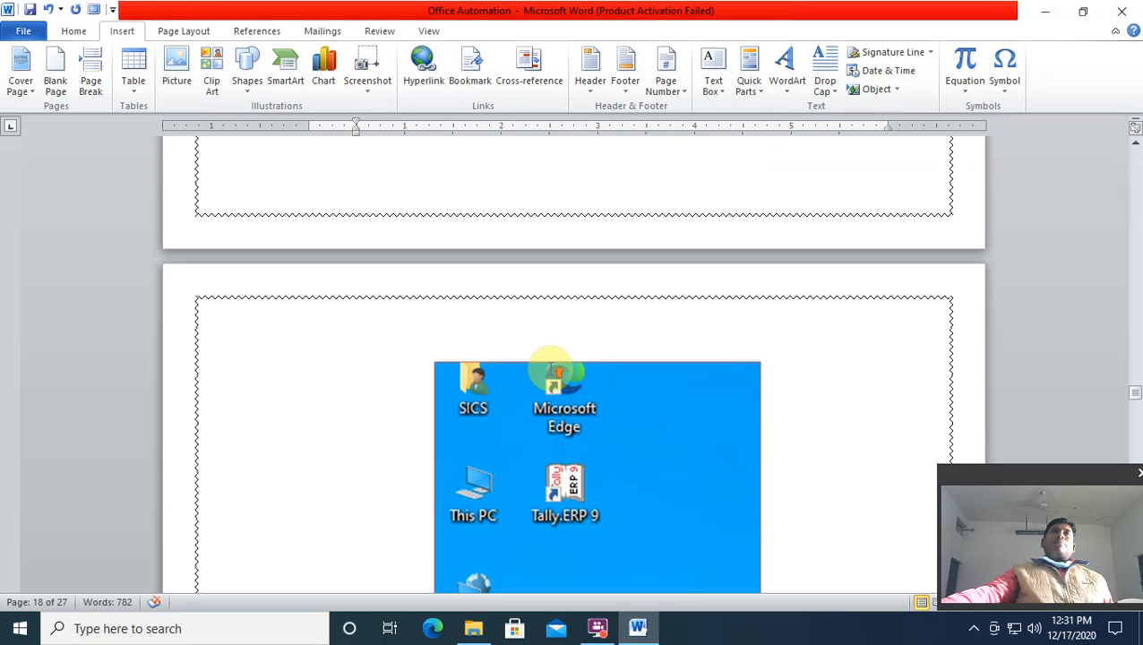
scroll(548, 367, up, 15)
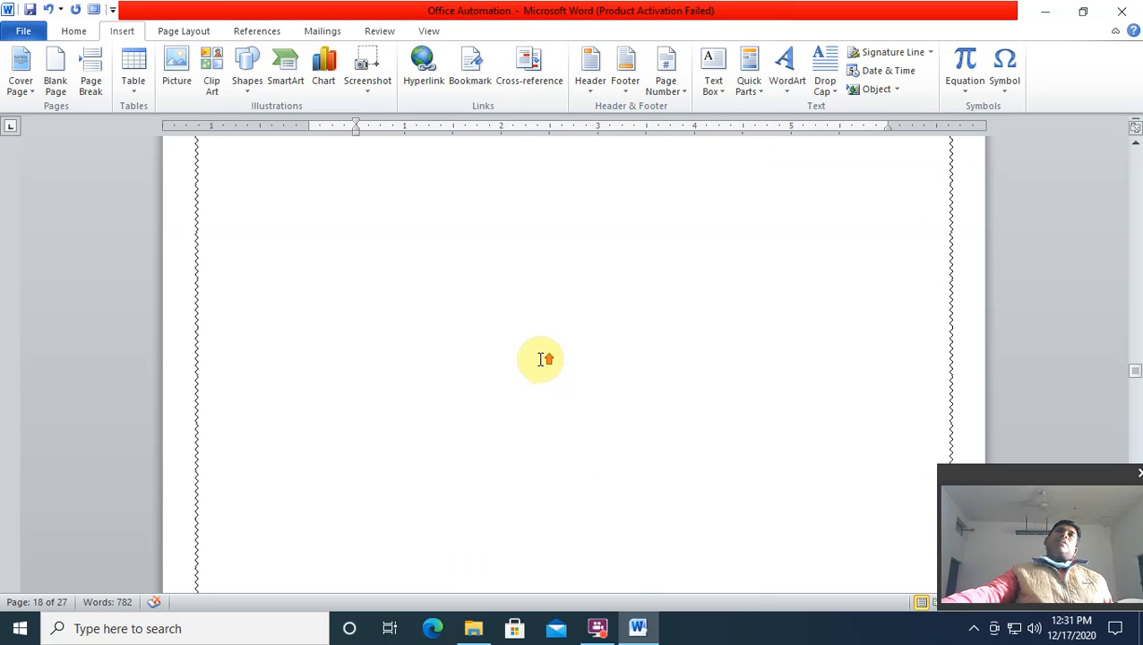
scroll(542, 360, up, 15)
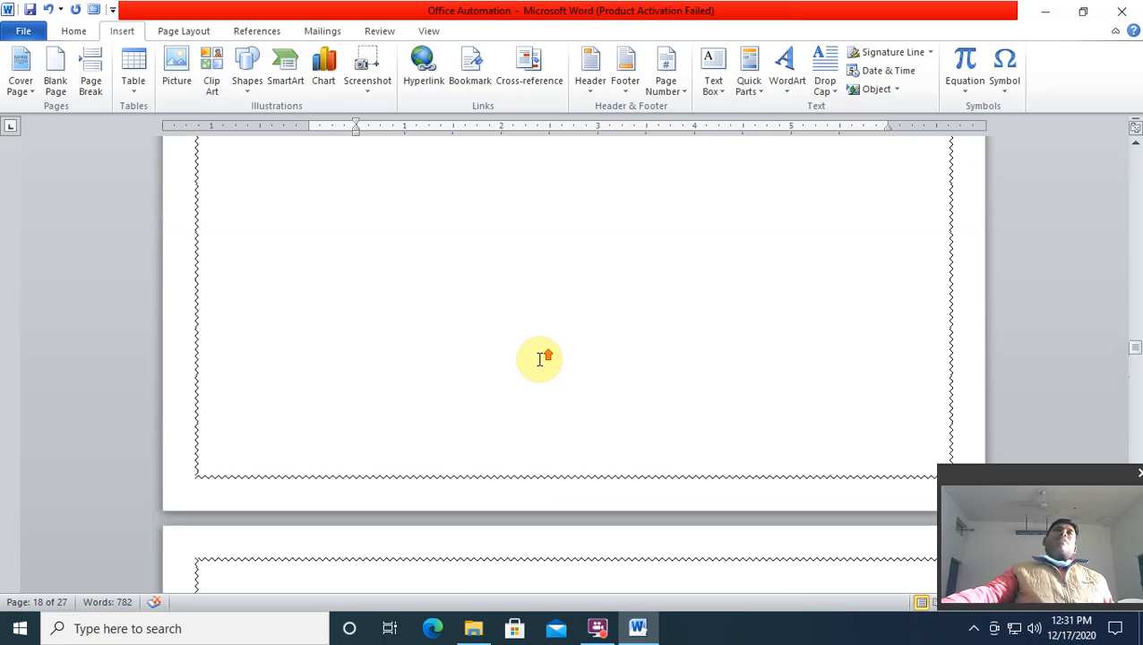
drag(1136, 346, 1135, 415)
click(351, 254)
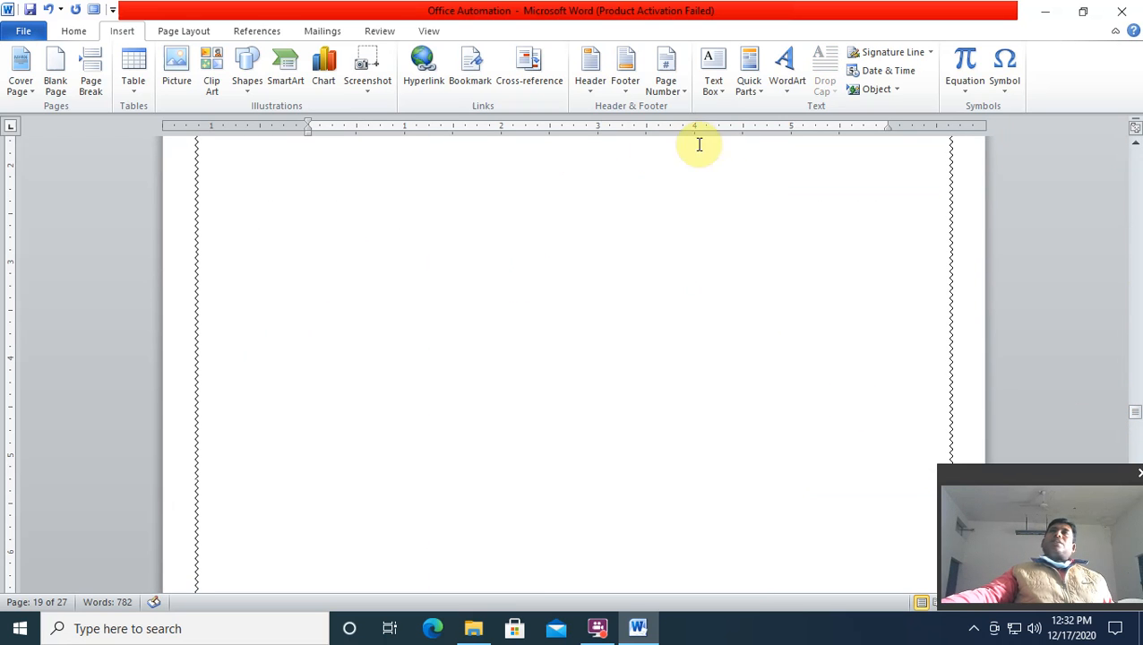
click(888, 72)
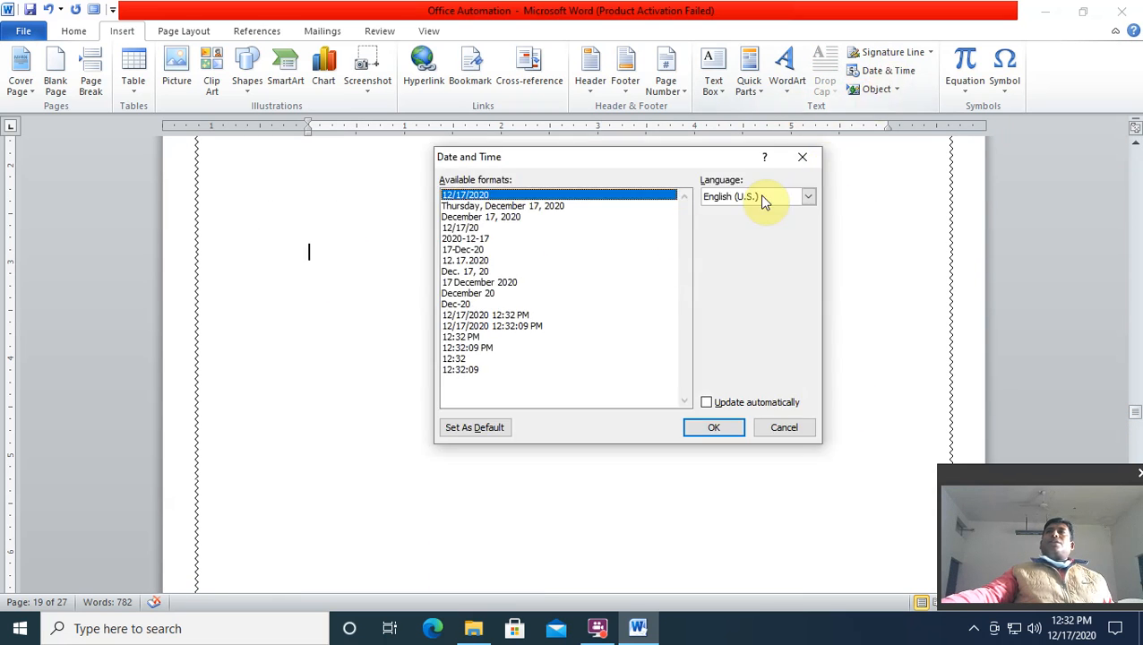
click(454, 261)
click(713, 427)
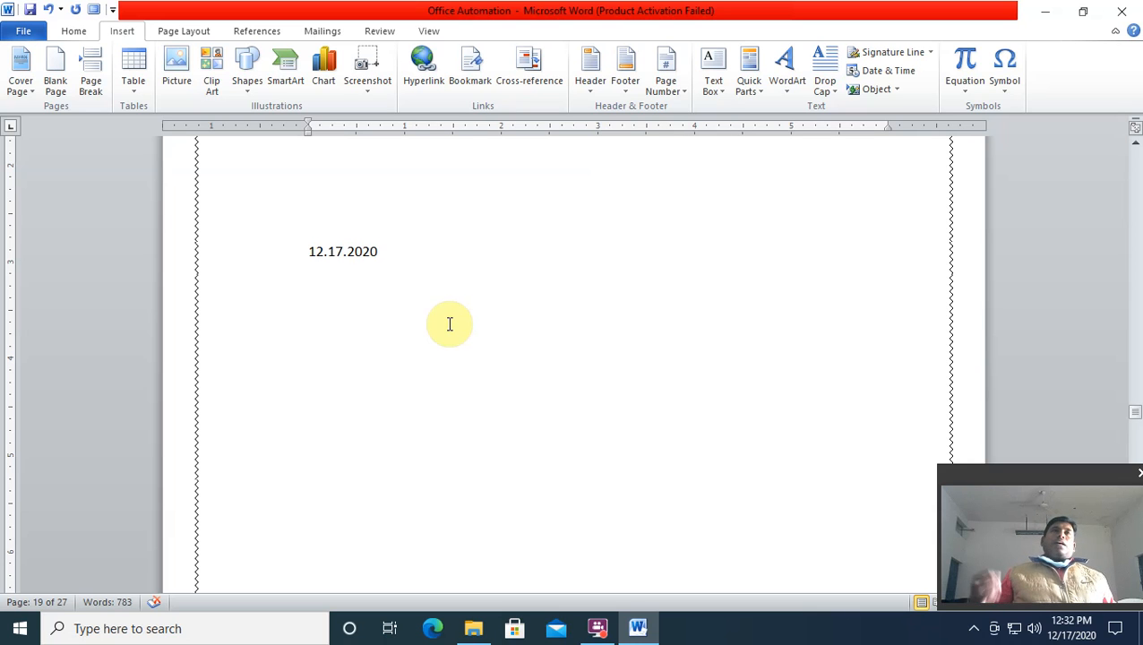
Insert the current date and time on a new line below the date, using the 12/17/2020 12:32 PM format
click(871, 71)
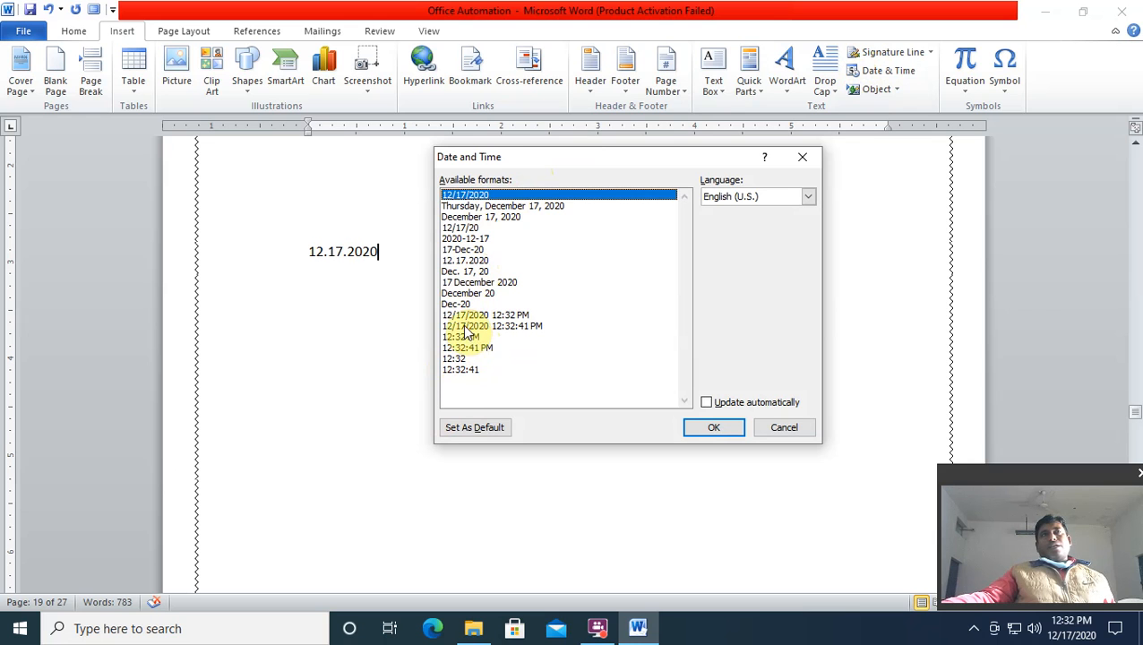
click(782, 426)
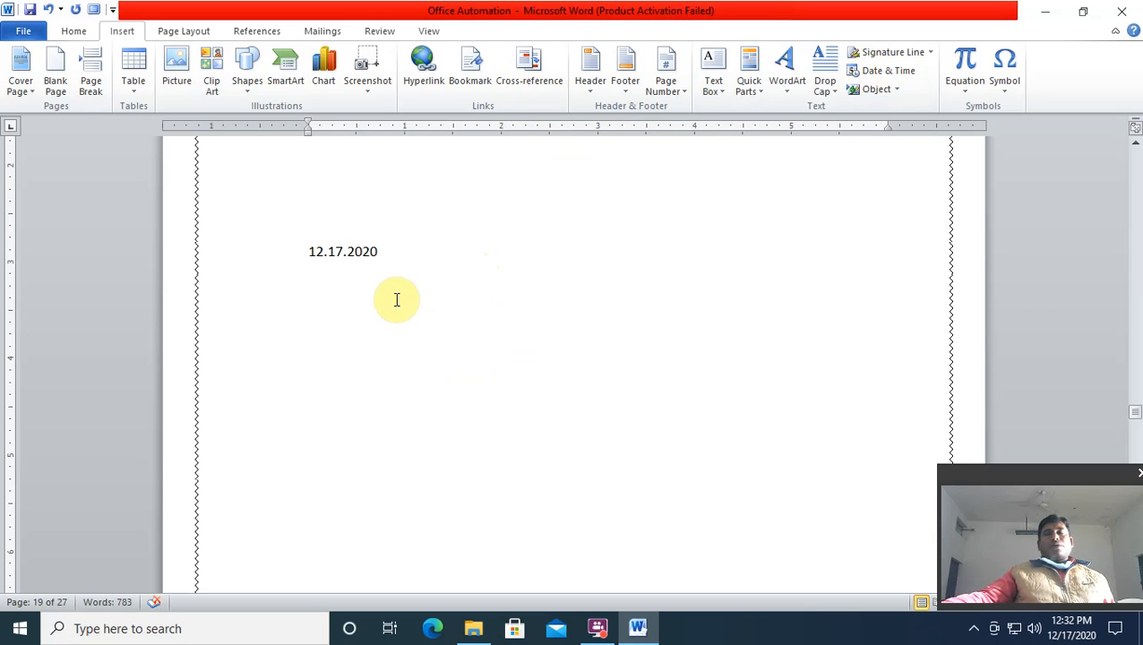
key(Return)
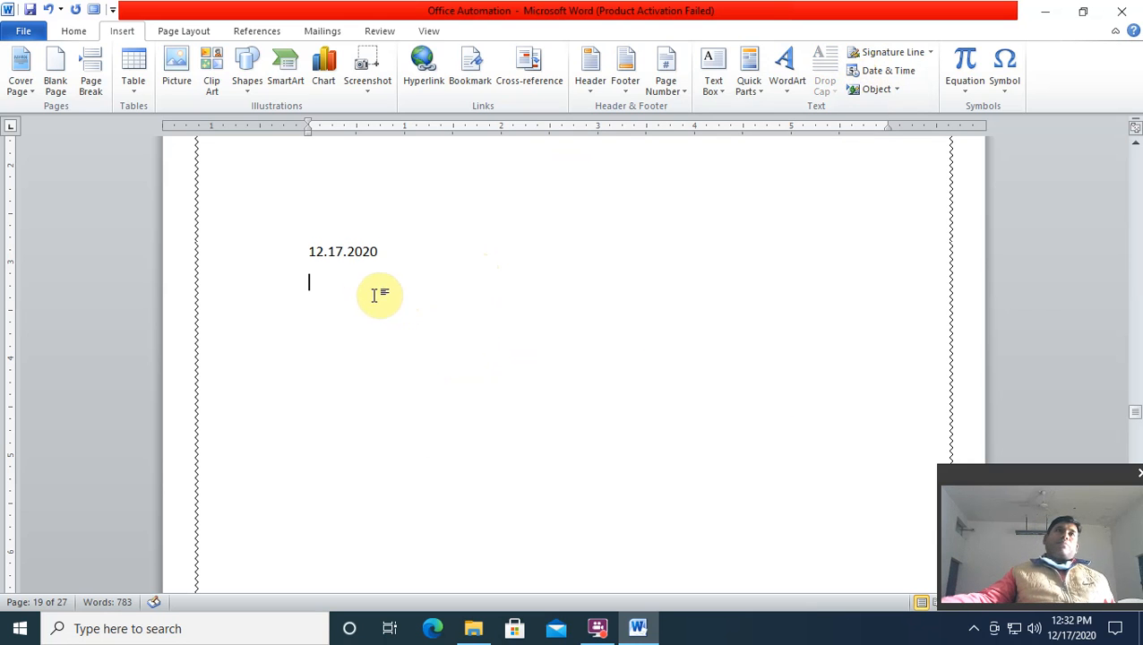
click(887, 71)
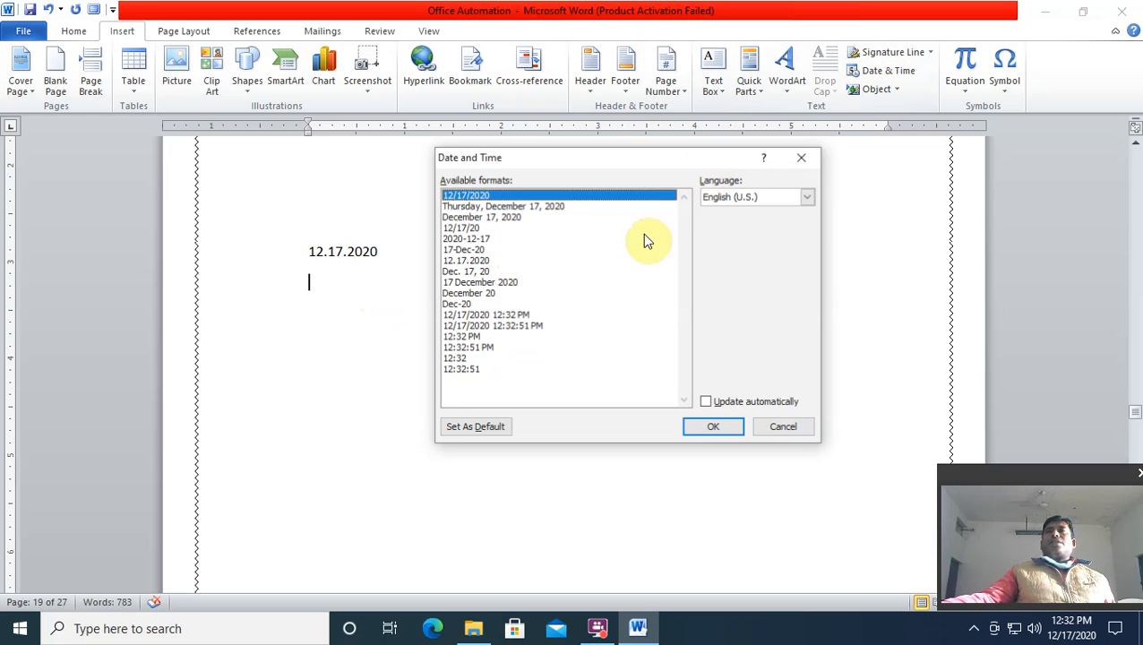
click(484, 314)
click(709, 427)
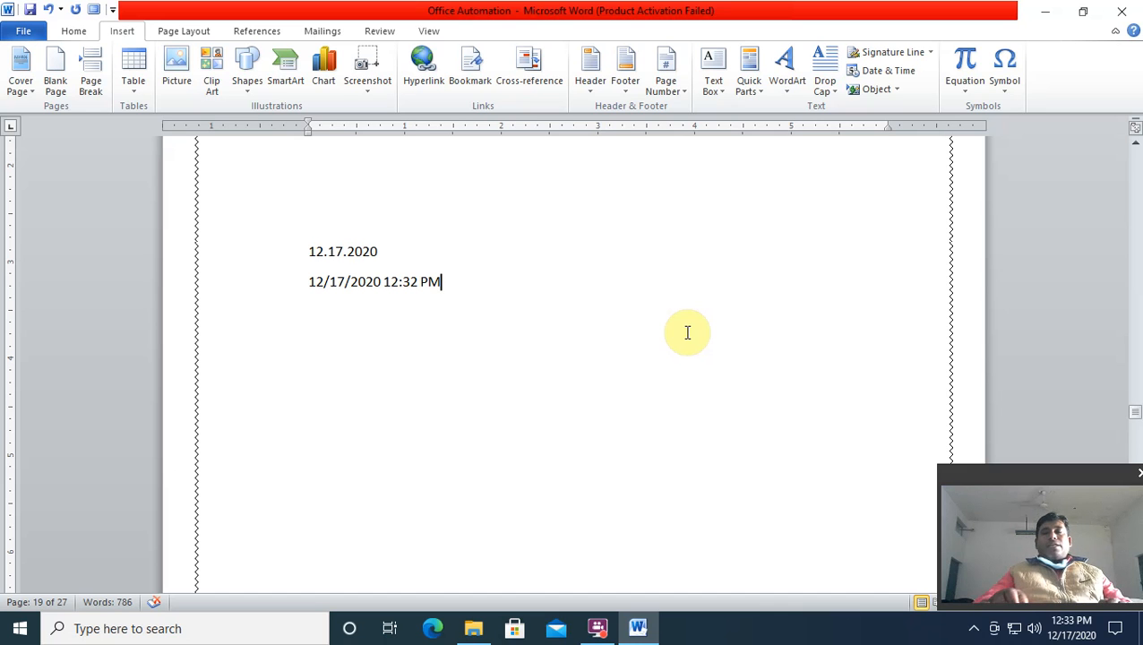
Below the inserted date and time, add the format pattern dd-mm-yyyy and its example 17-12-2020 on separate lines
key(Return)
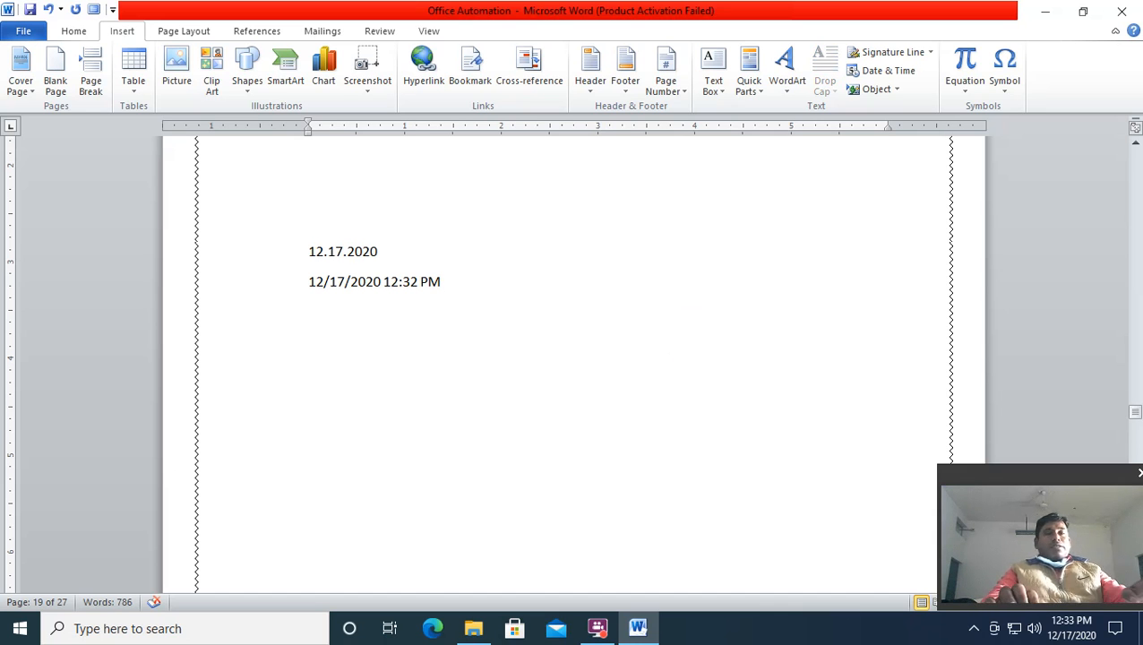
text(dd-)
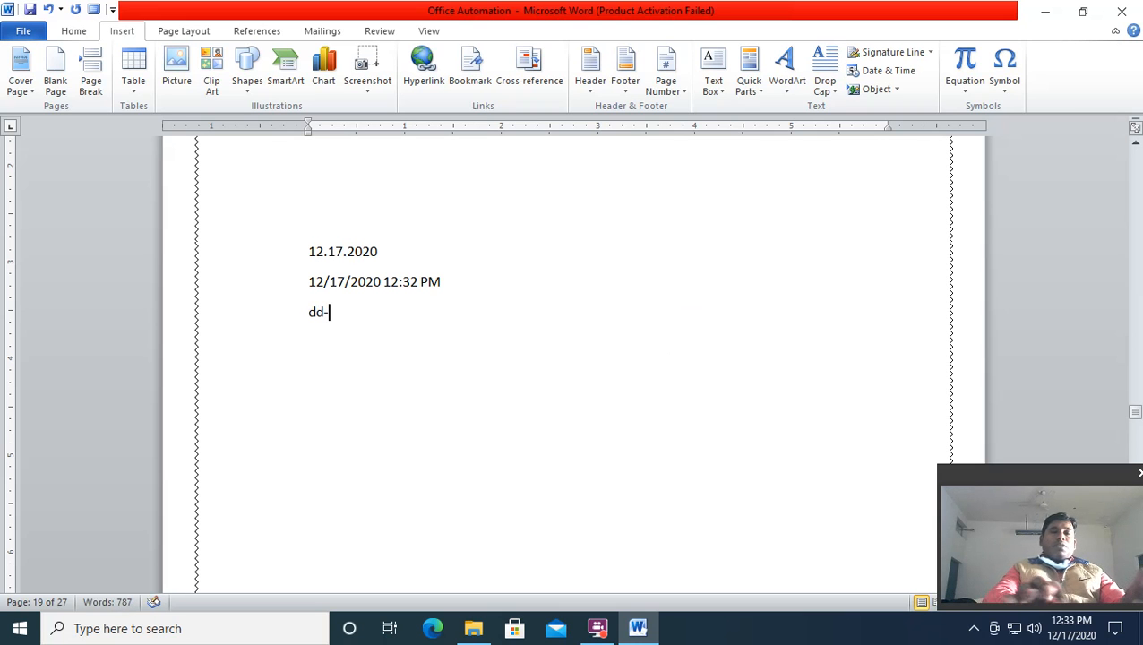
text(mm-)
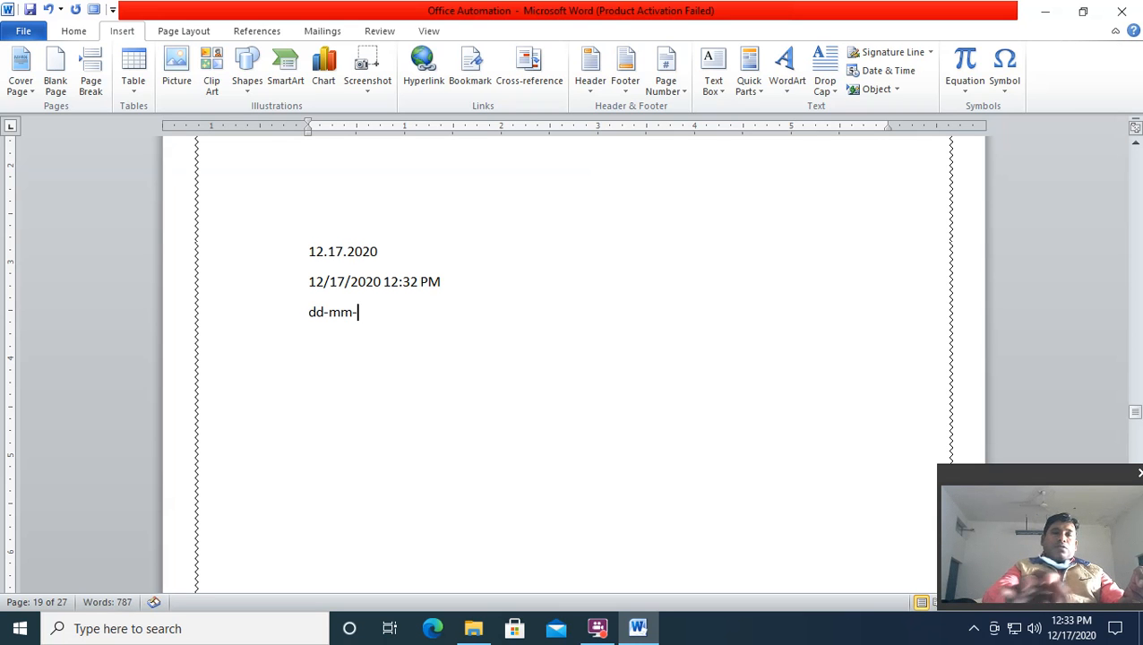
text(yyyy)
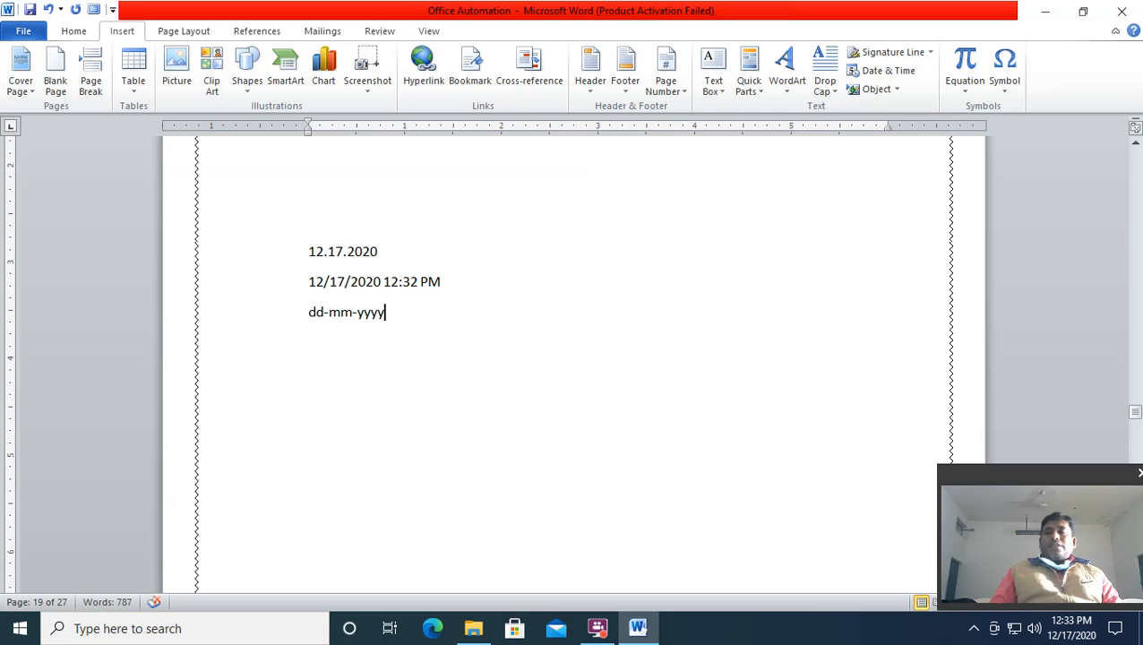
key(Return)
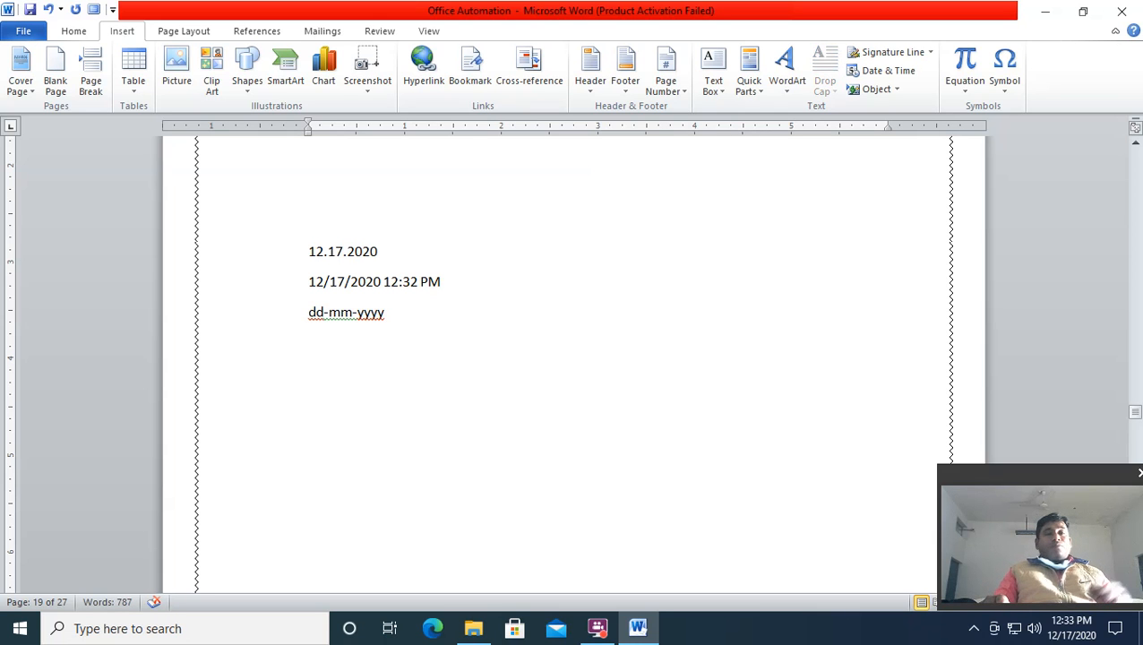
text(17)
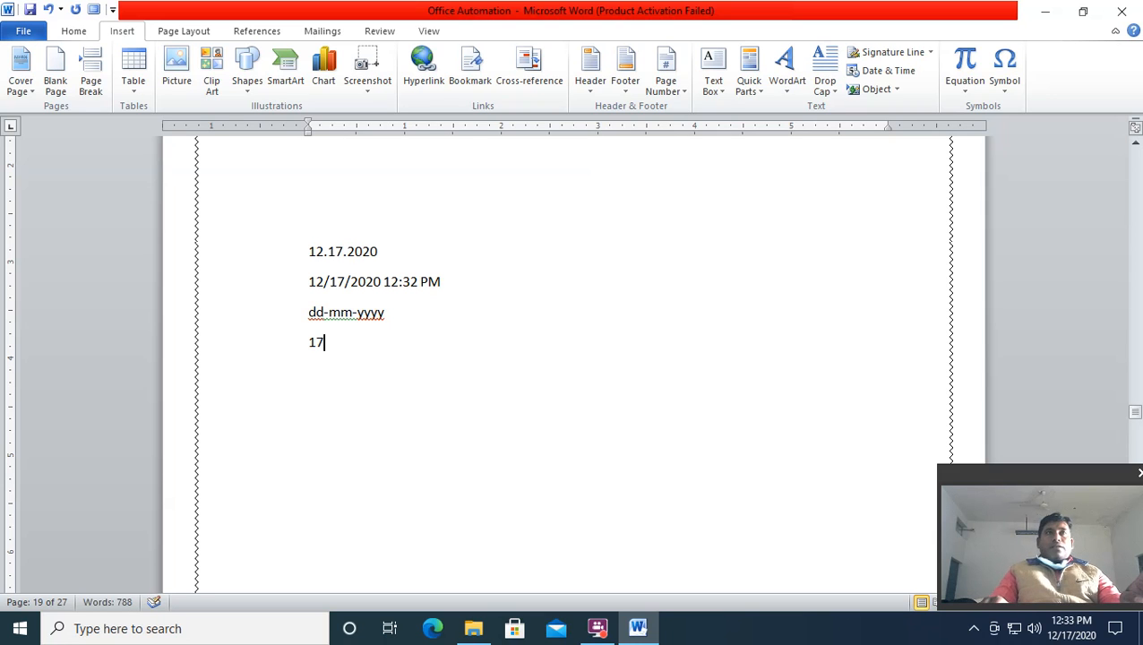
text(-)
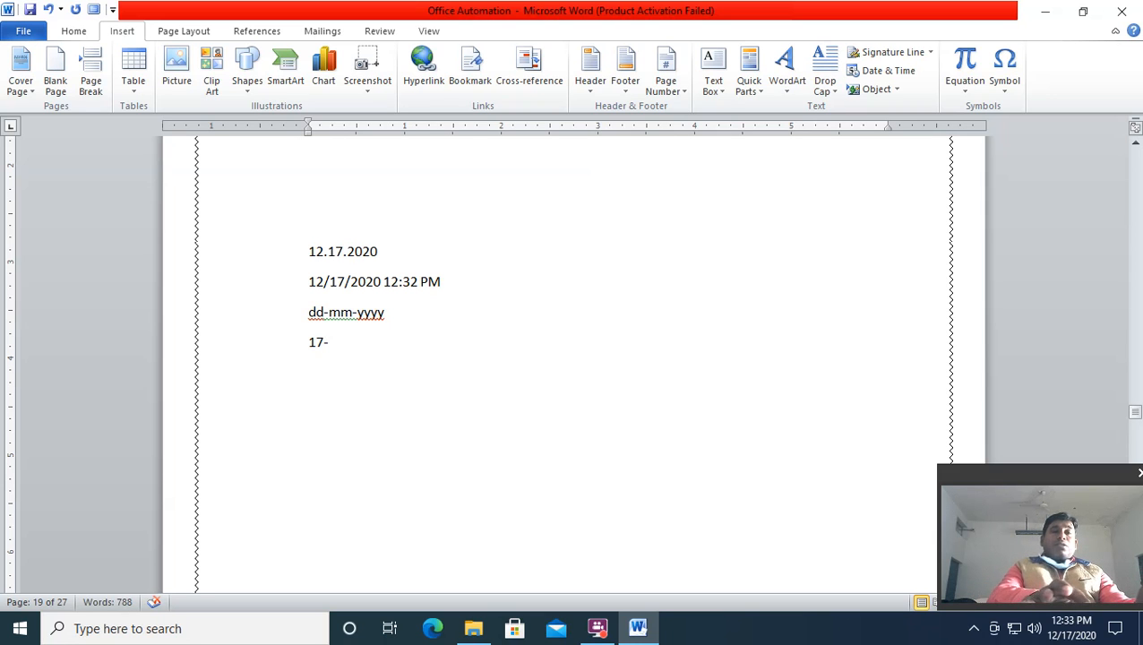
text(12-)
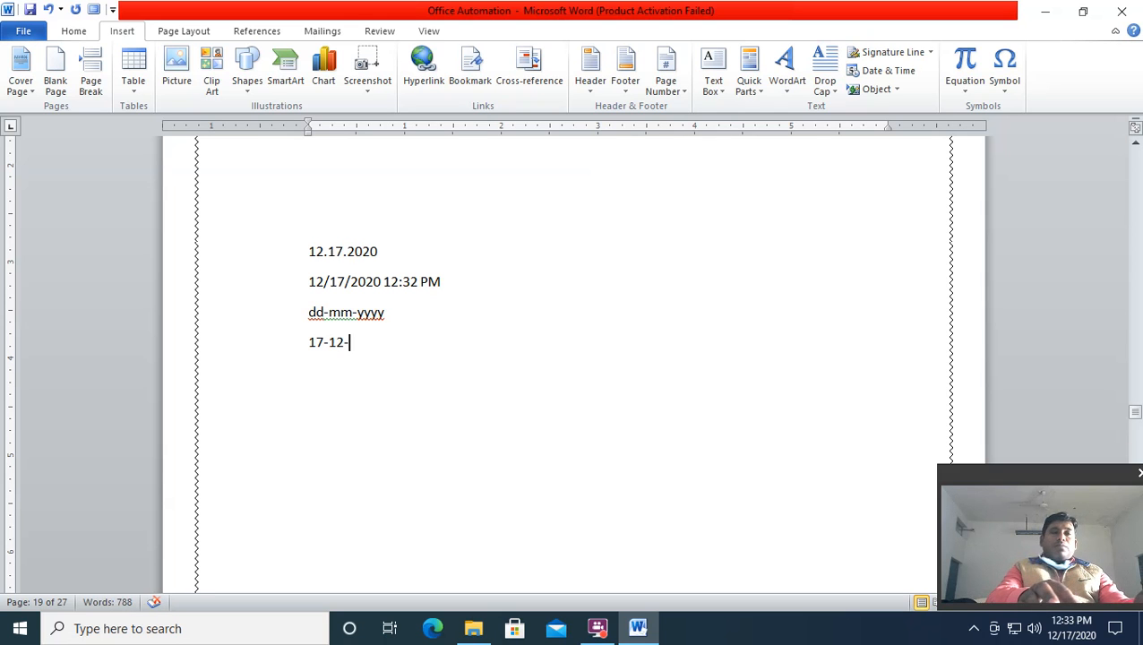
text(2020)
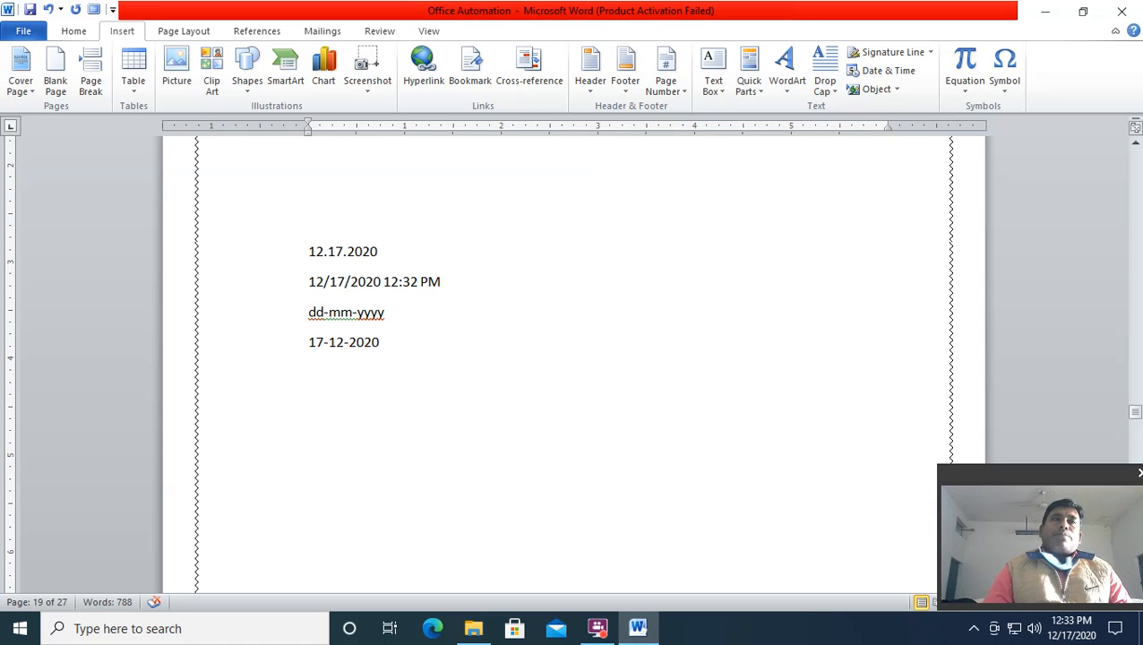
Below 17-12-2020, add the format pattern mm-dd-yyyy and its example 12-17-2020 on separate lines
key(Return)
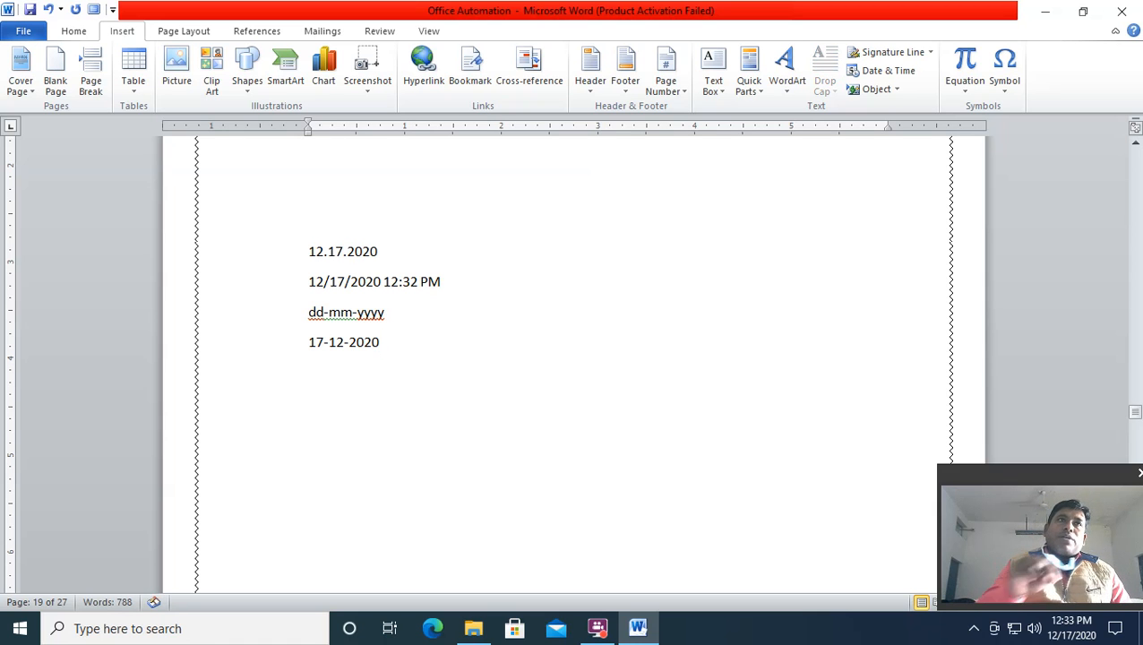
text(m)
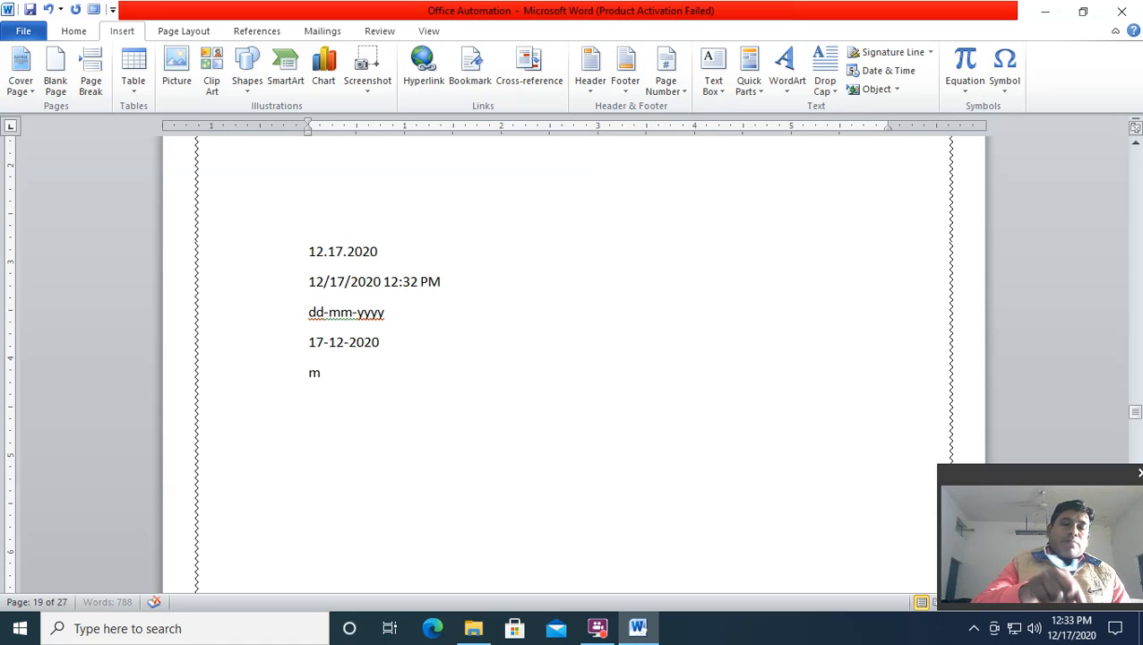
text(m-dd)
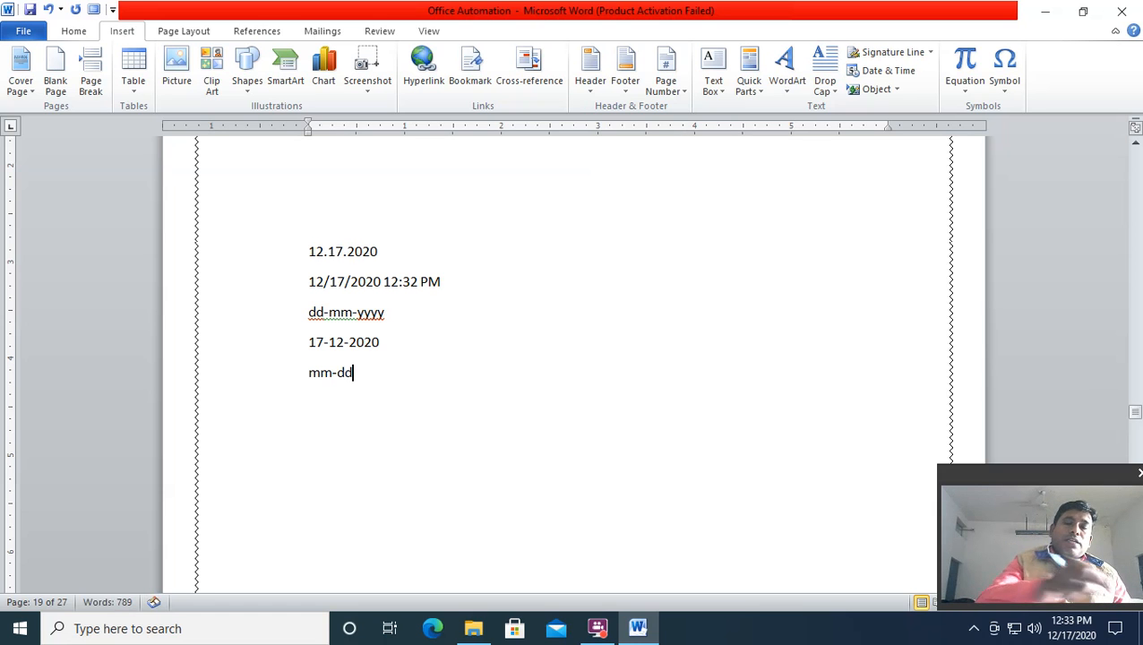
text(-yyyy)
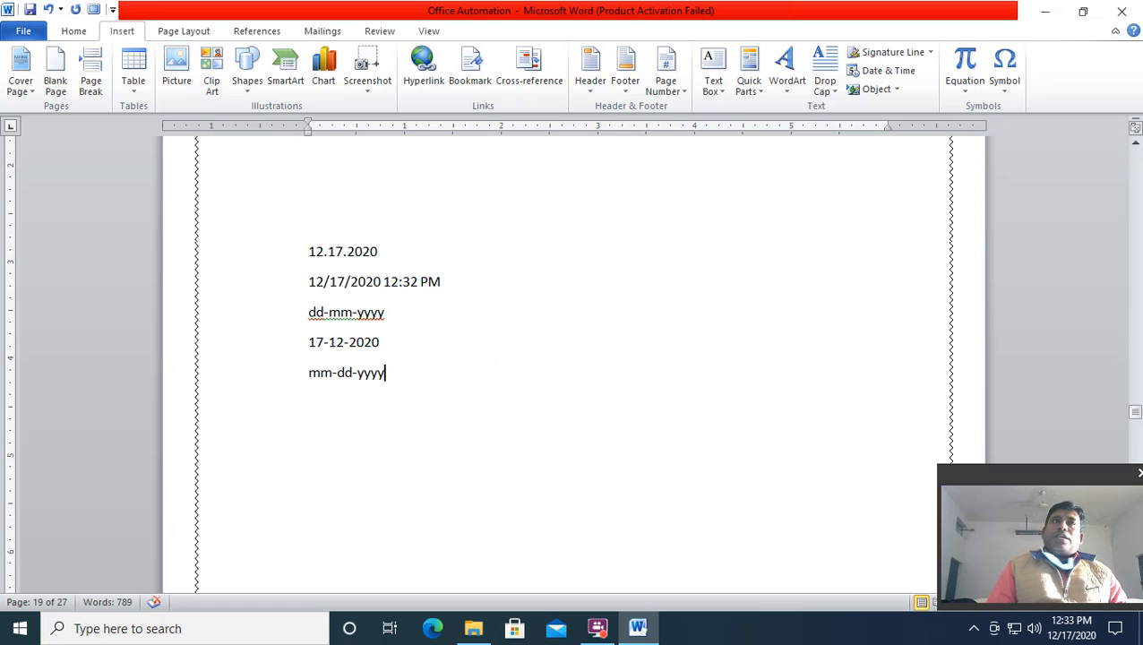
key(Return)
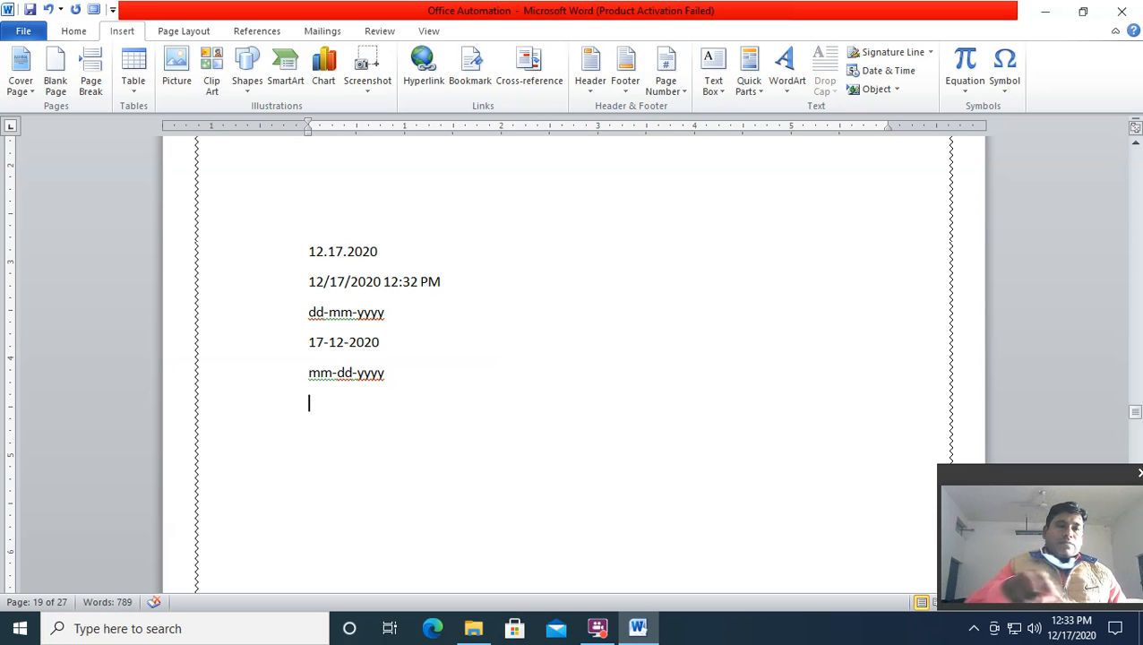
text(12)
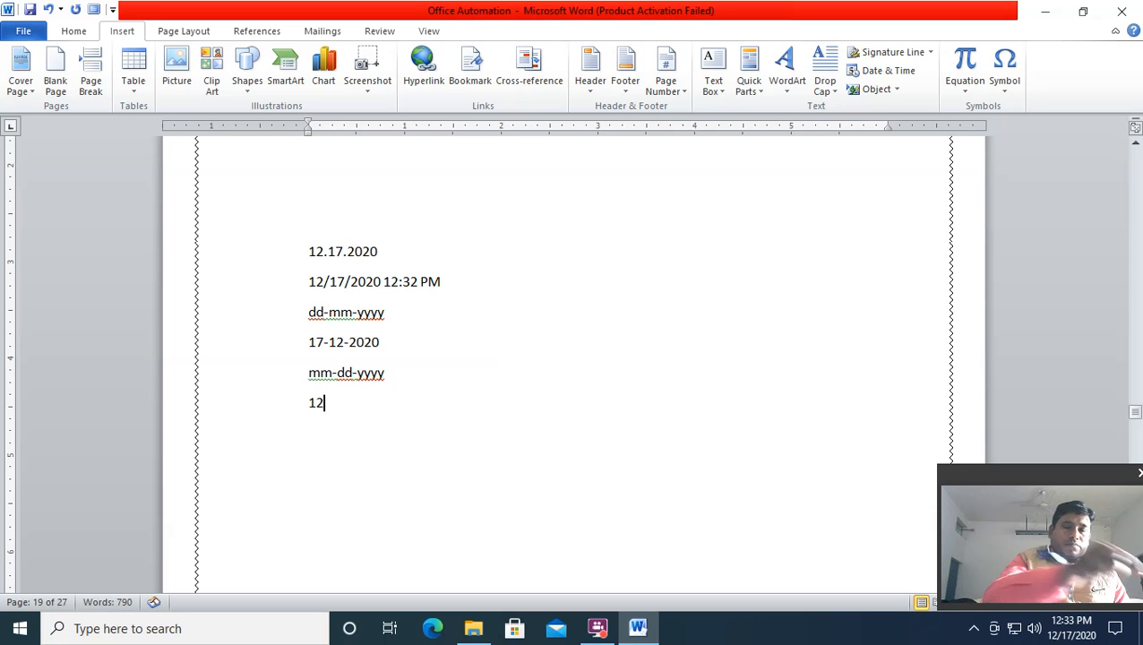
text(-1)
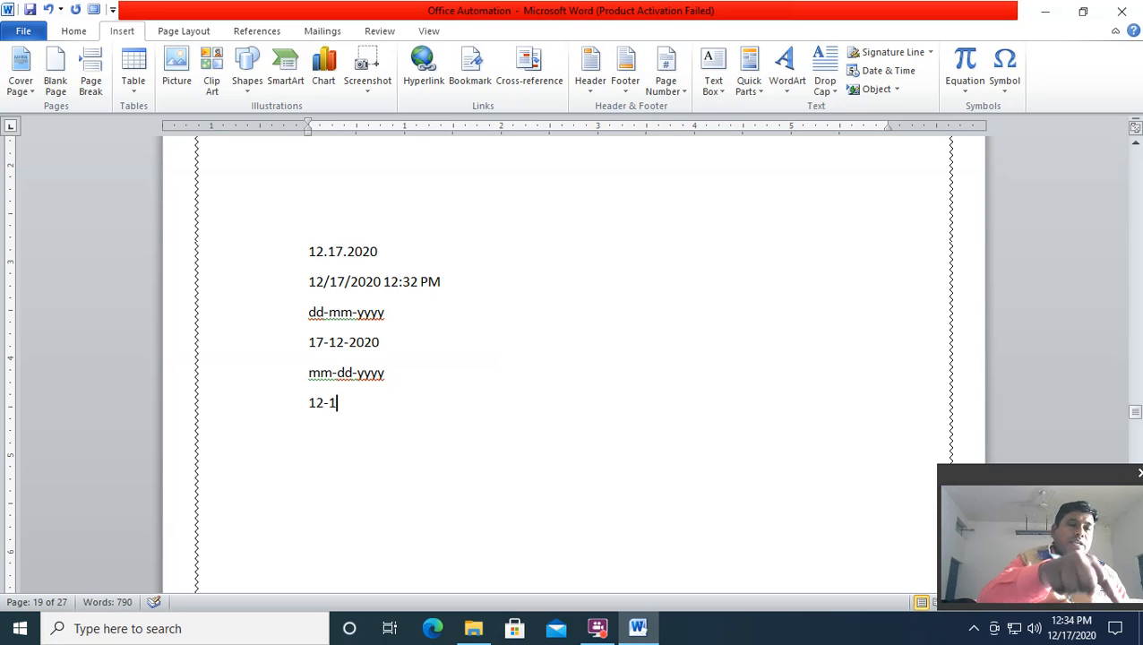
text(7-)
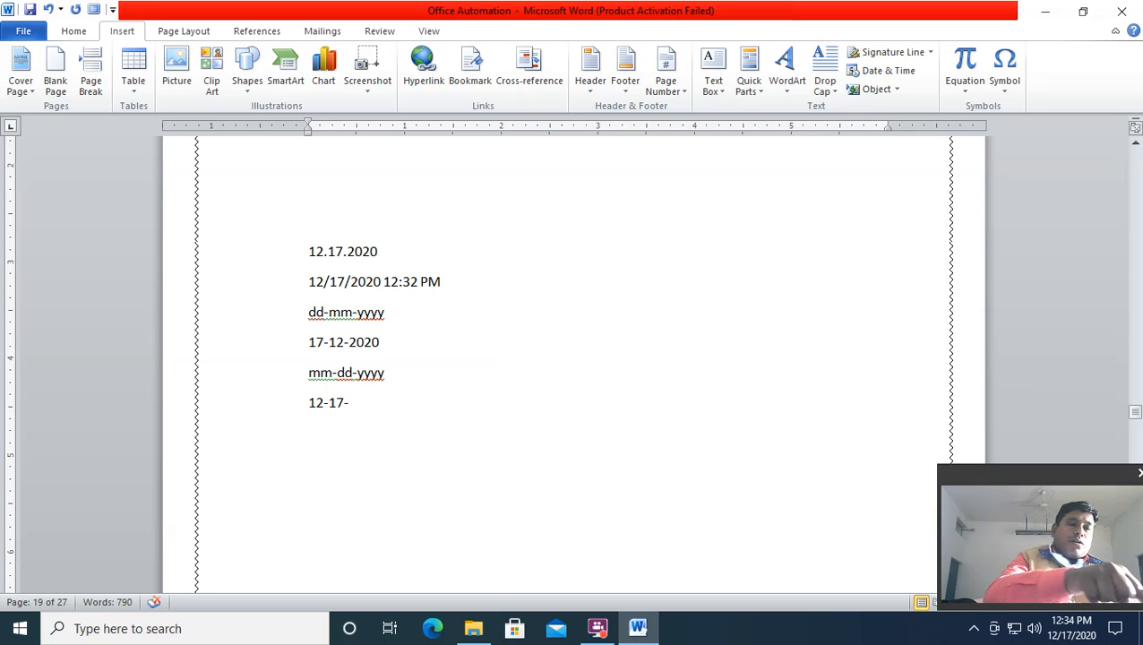
text(2020)
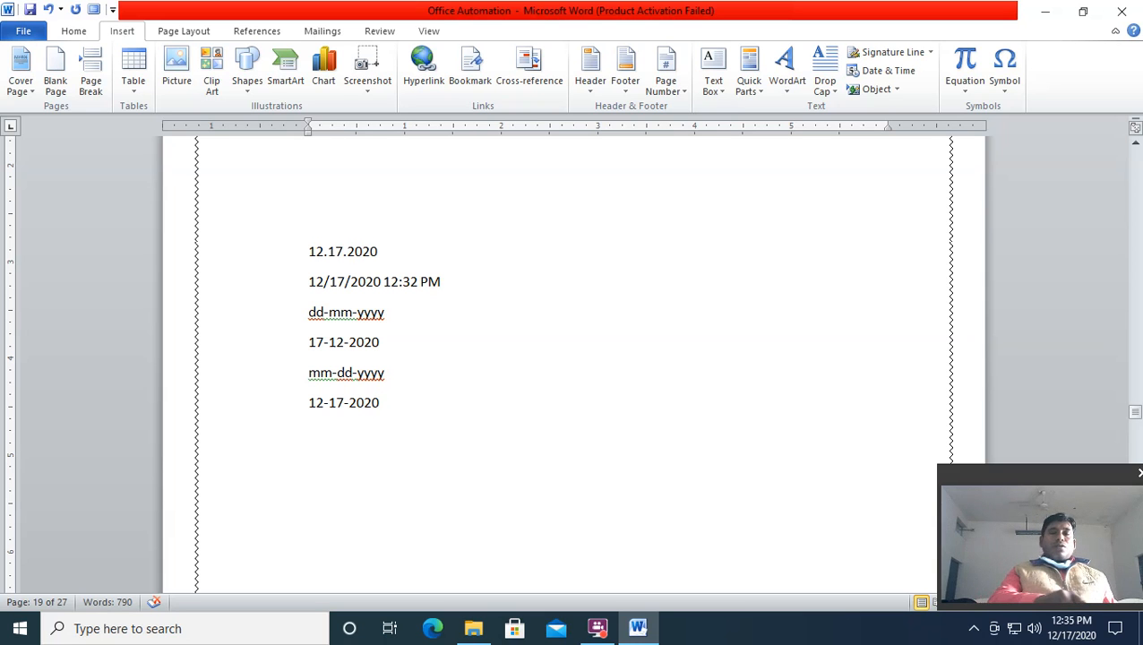
Add the word "color" after the date 12-17-2020 and enlarge only that word's font by ten size increments
text(color)
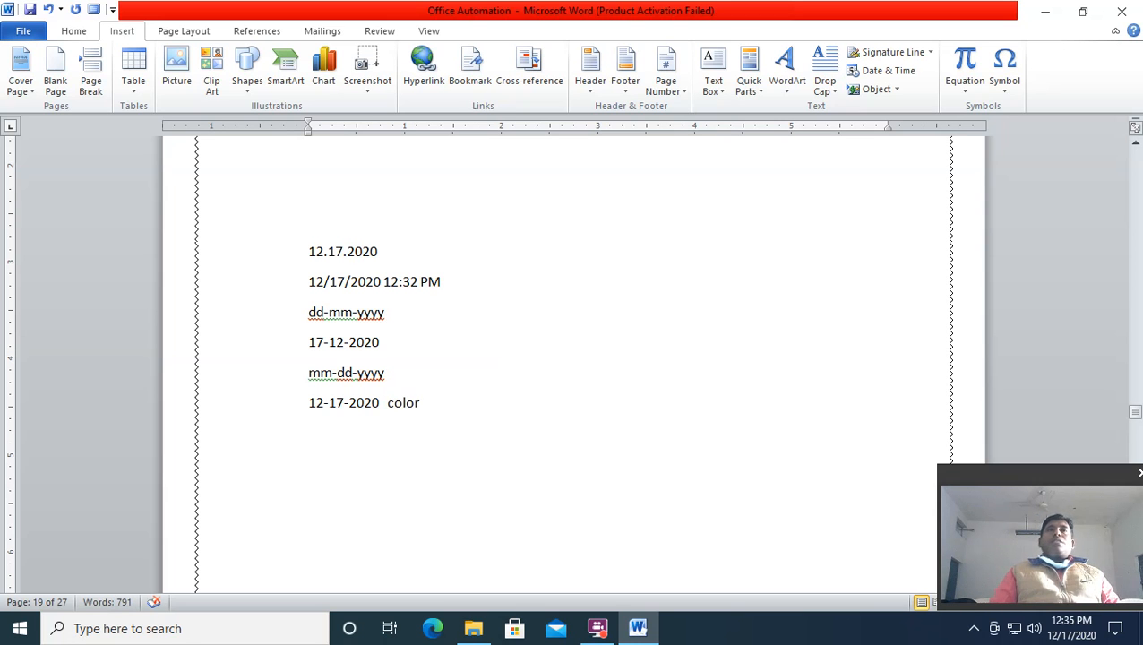
key(ctrl+Left)
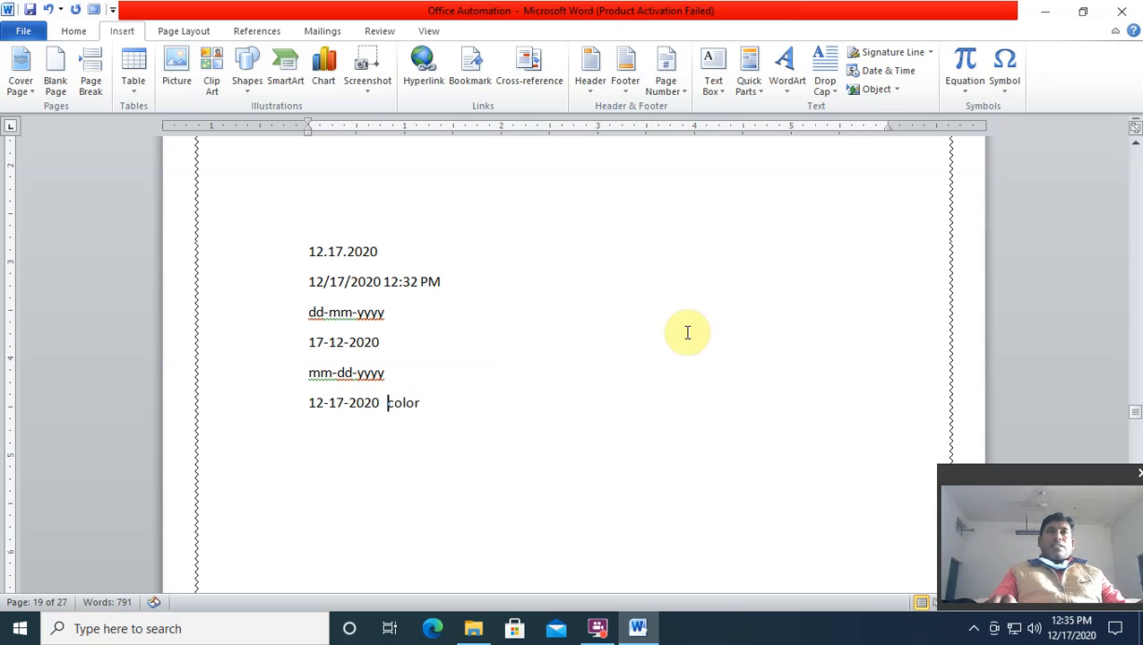
key(shift+Right)
key(shift+Right)
key(shift+Right)
key(shift+Right)
key(shift+Right)
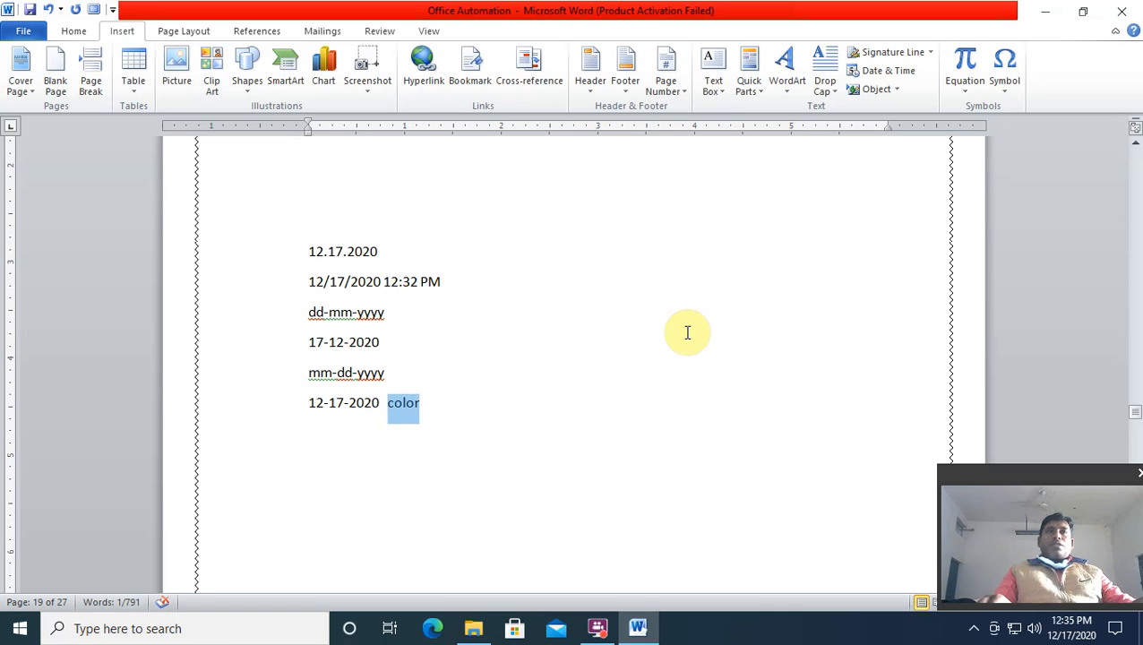
key(ctrl+shift+period)
key(ctrl+shift+period)
key(ctrl+shift+period)
key(ctrl+shift+period)
key(ctrl+shift+period)
key(ctrl+shift+period)
key(ctrl+shift+period)
key(ctrl+shift+period)
key(ctrl+shift+period)
key(ctrl+shift+period)
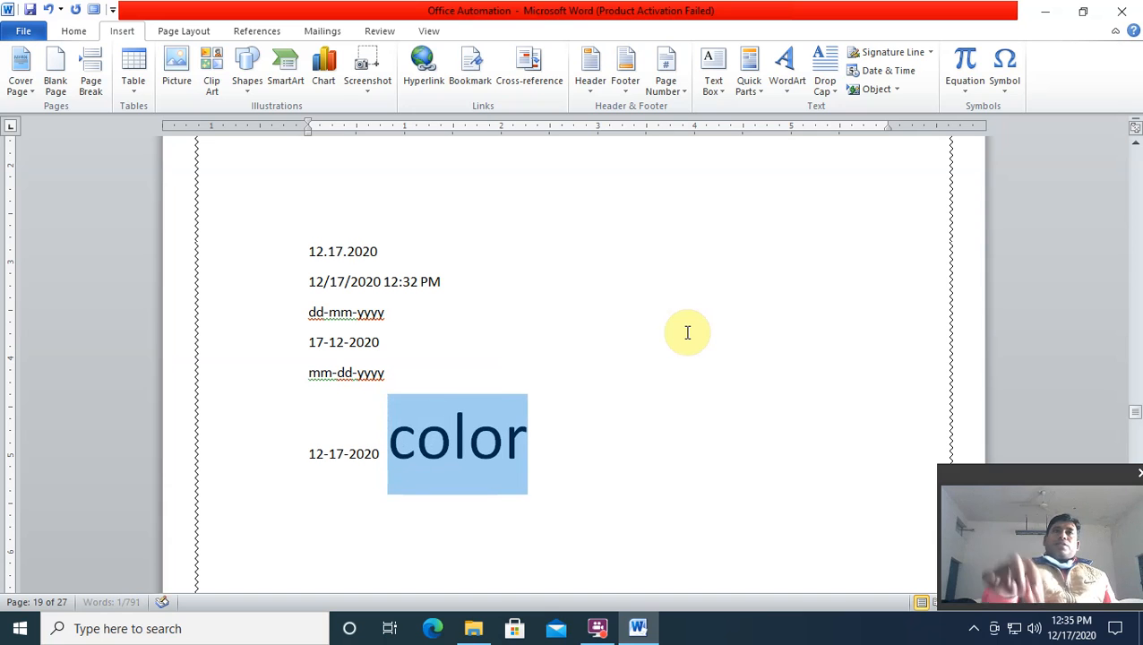
key(Right)
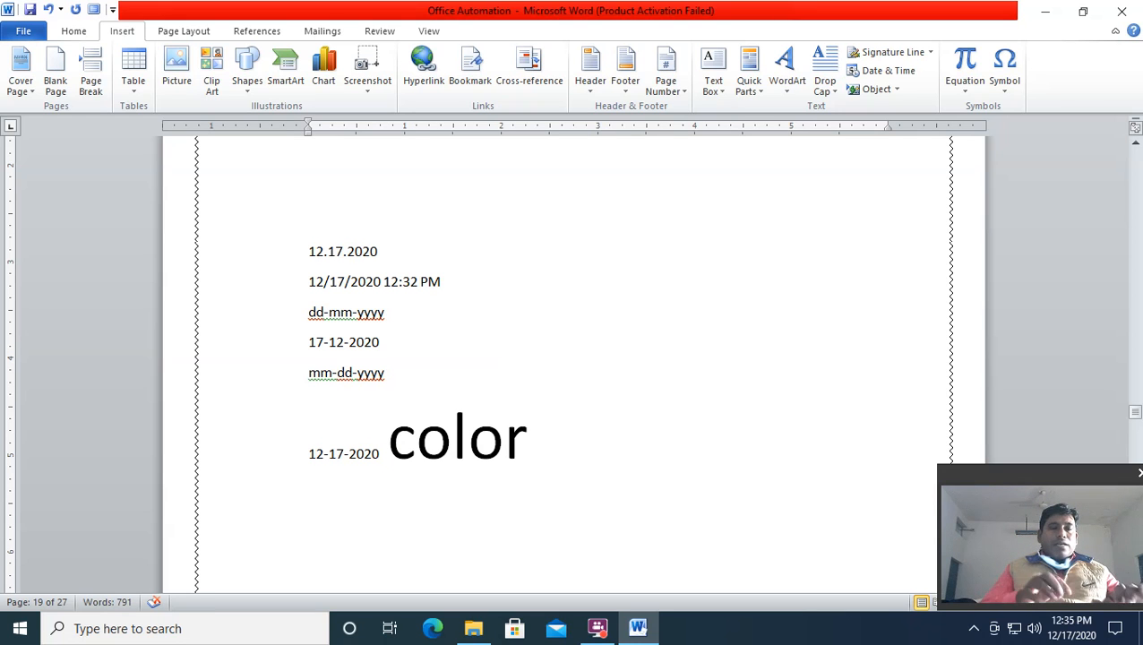
Add the British spelling "colour" after "color" in the same large font size
text(colour)
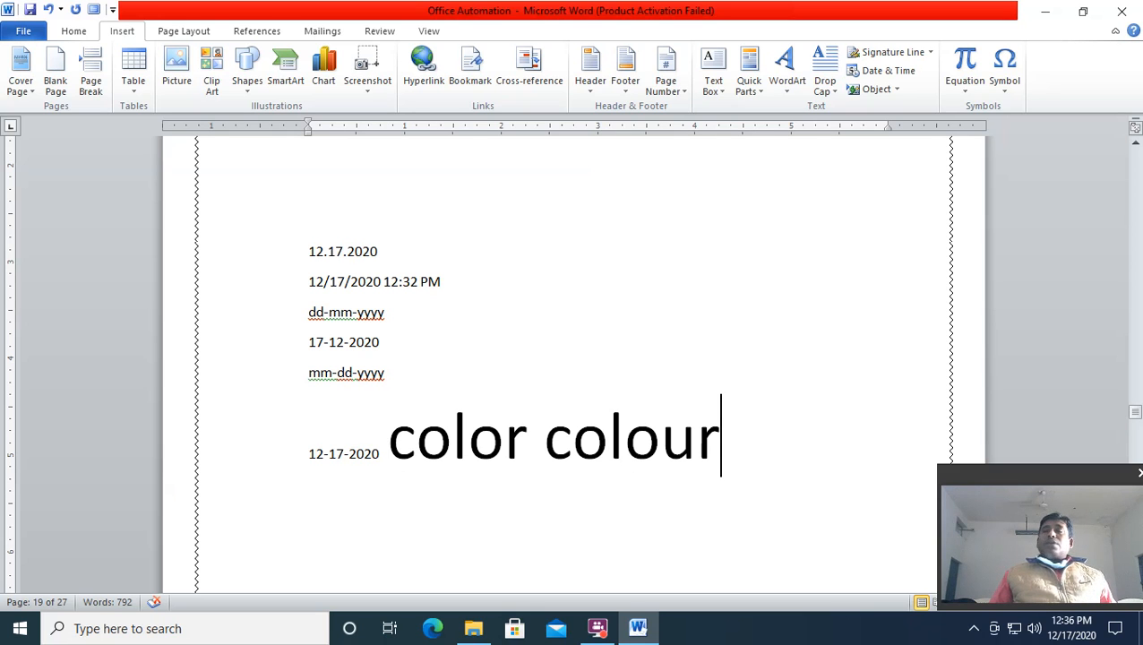
key(Left)
key(Right)
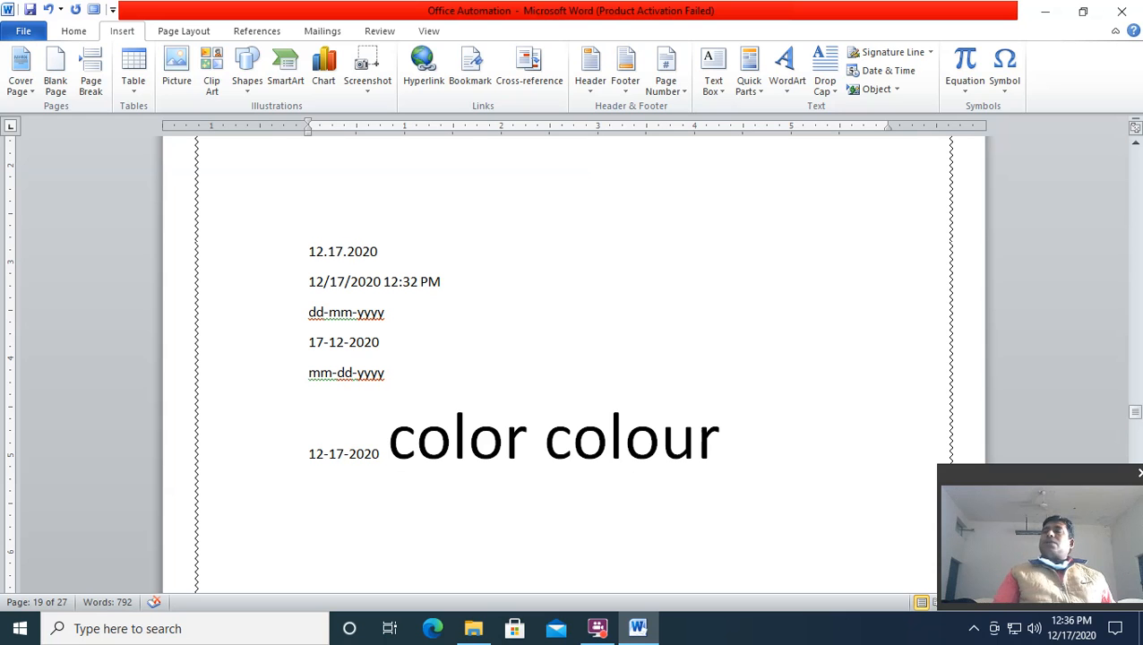
Insert a new Bitmap Image object below the color colour line and enlarge its canvas to about 529 × 276 px
click(423, 518)
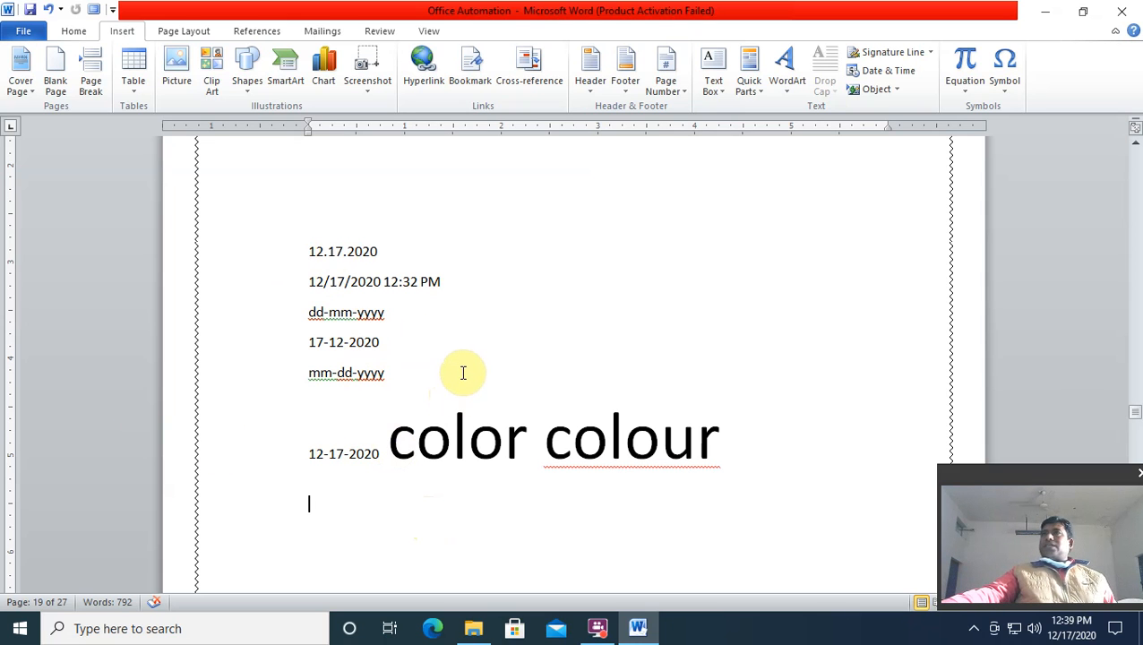
click(896, 91)
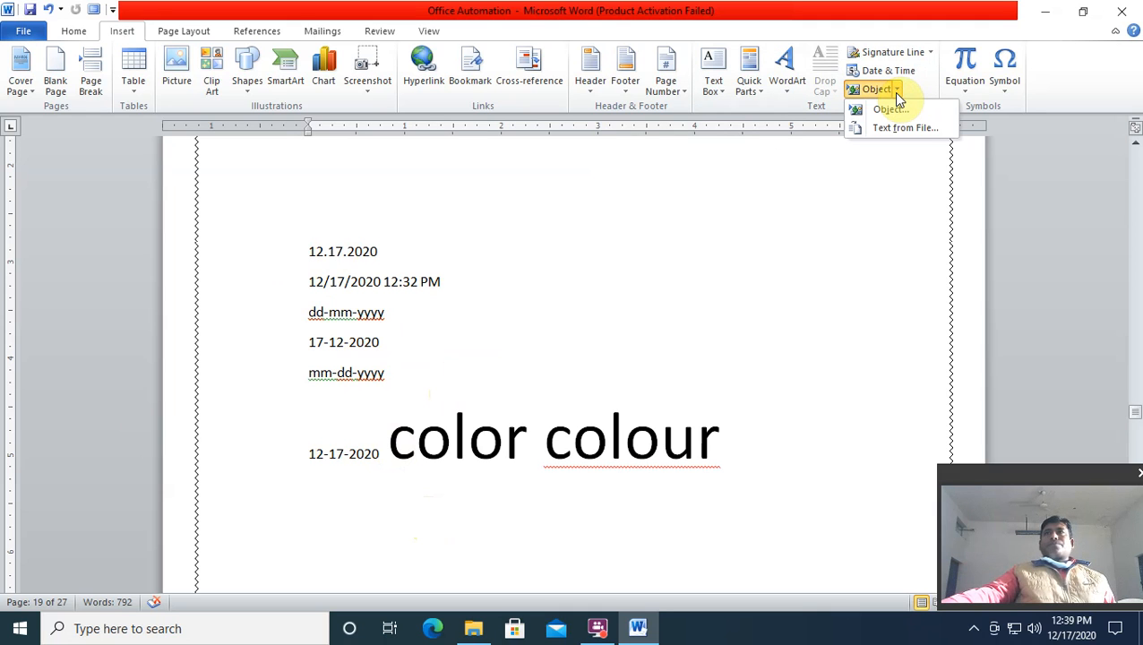
click(722, 220)
scroll(507, 417, down, 2)
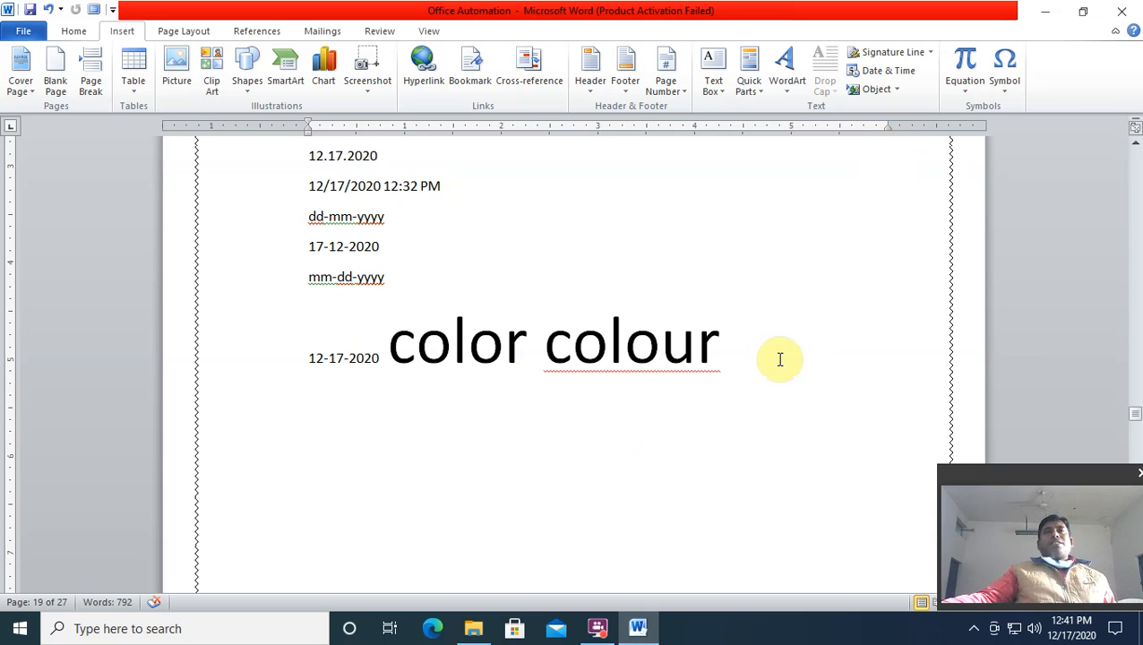
click(882, 92)
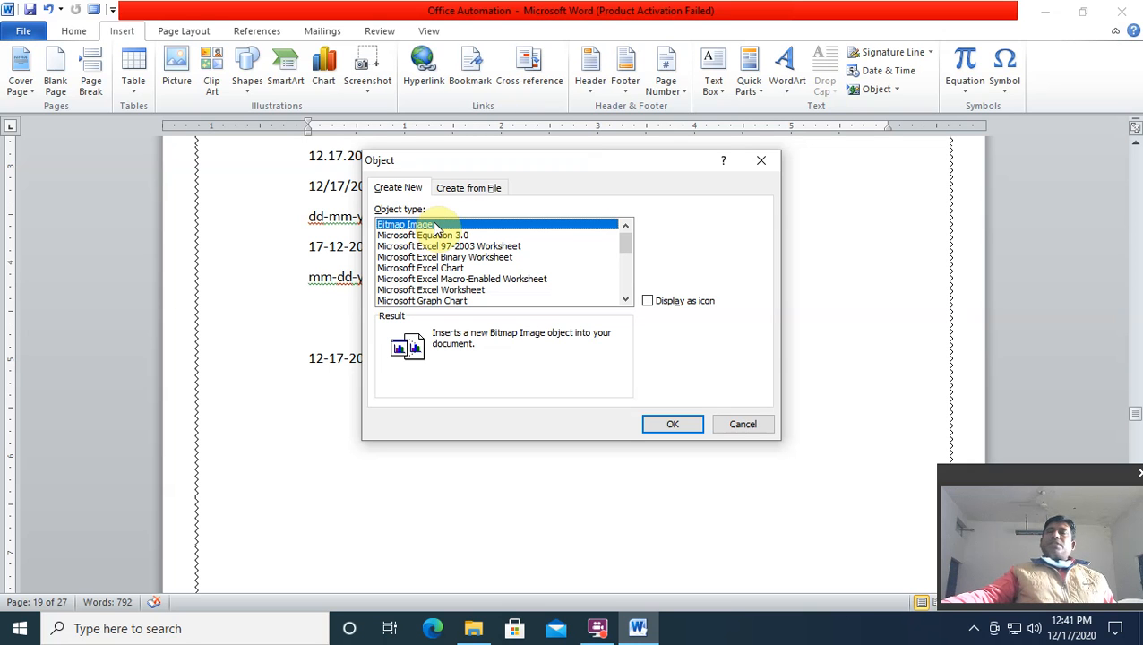
click(671, 424)
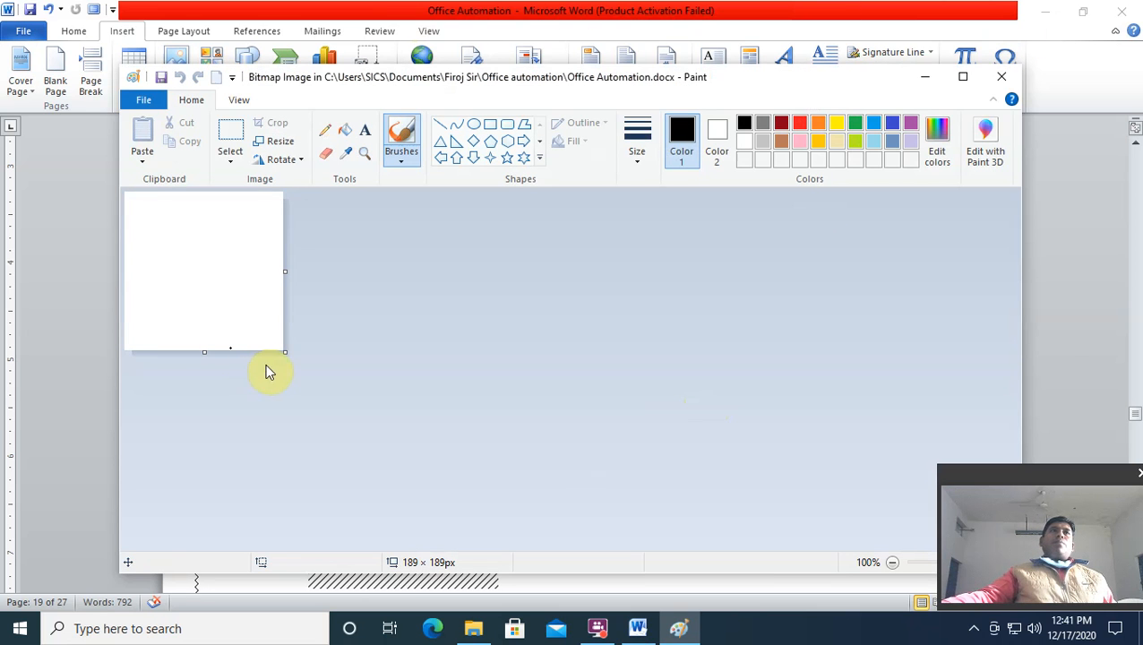
drag(285, 352, 571, 424)
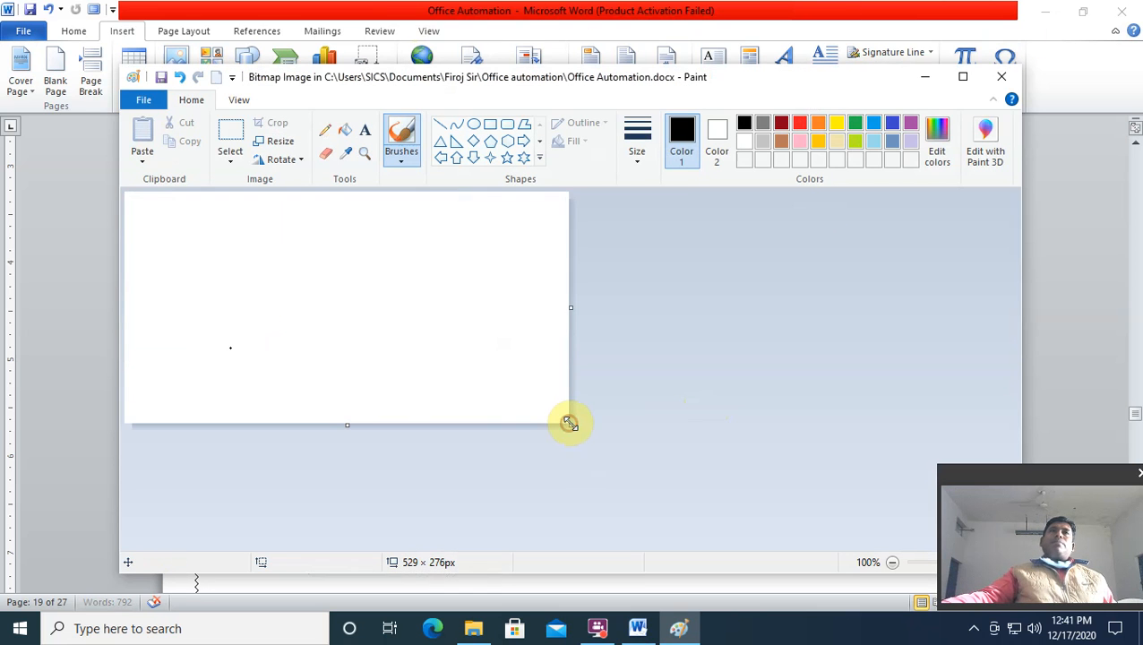
Draw a fish-like animal outline with an eye and pointed fins freehand in black with the Pencil tool
click(324, 132)
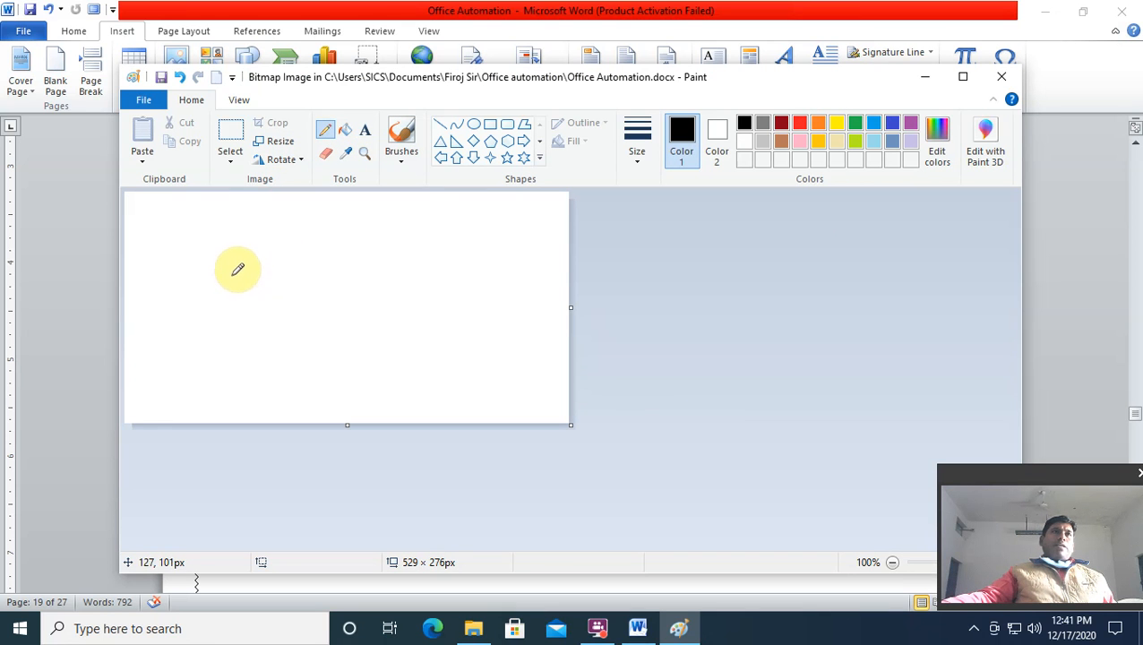
mouse_move(232, 275)
mouse_down()
mouse_move(207, 297)
mouse_move(239, 310)
mouse_move(236, 293)
mouse_move(246, 295)
mouse_move(232, 289)
mouse_up()
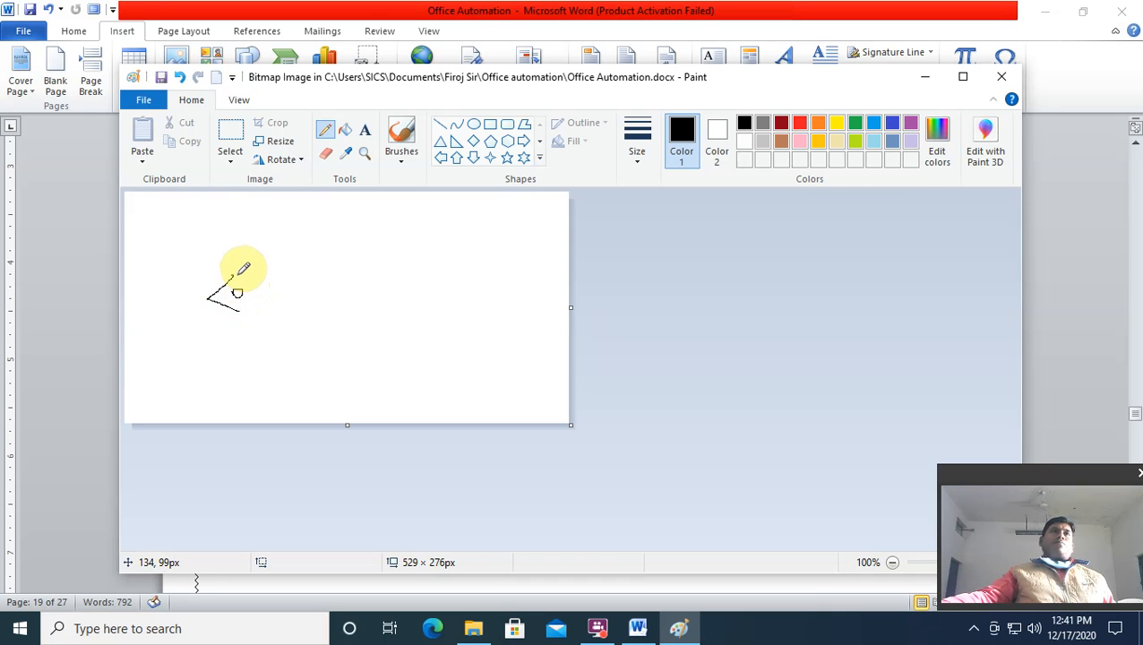
mouse_move(235, 274)
mouse_down()
mouse_move(255, 251)
mouse_move(258, 271)
mouse_move(265, 244)
mouse_move(275, 274)
mouse_move(359, 335)
mouse_up()
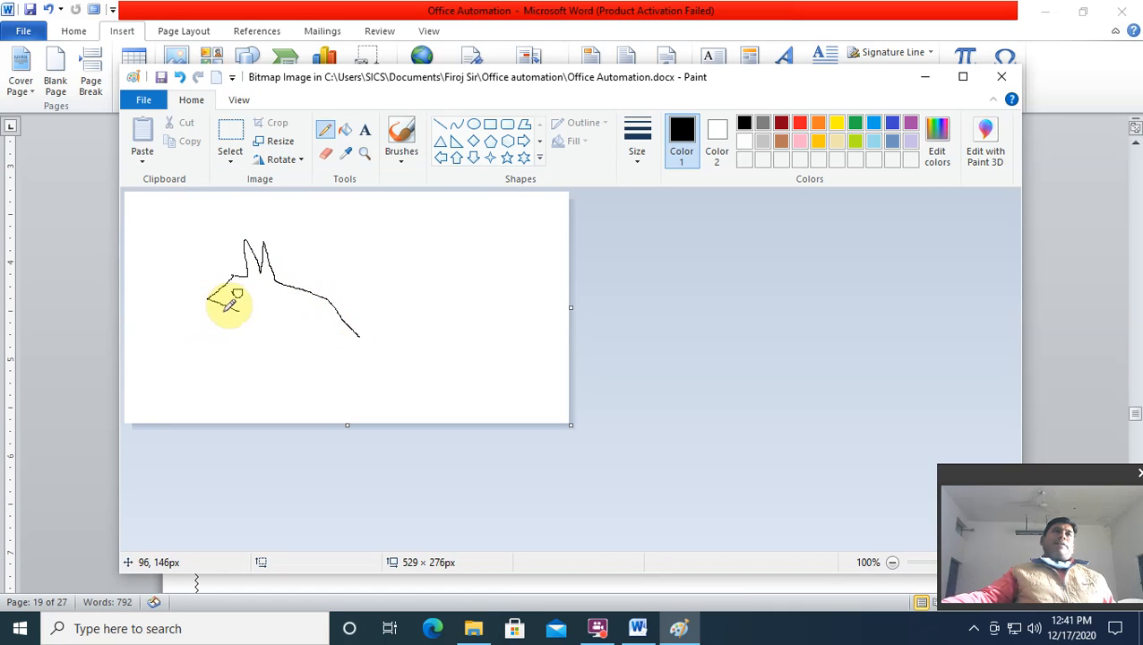
mouse_move(238, 310)
mouse_down()
mouse_move(252, 337)
mouse_move(256, 314)
mouse_move(264, 339)
mouse_move(267, 313)
mouse_move(325, 314)
mouse_move(364, 362)
mouse_up()
click(343, 320)
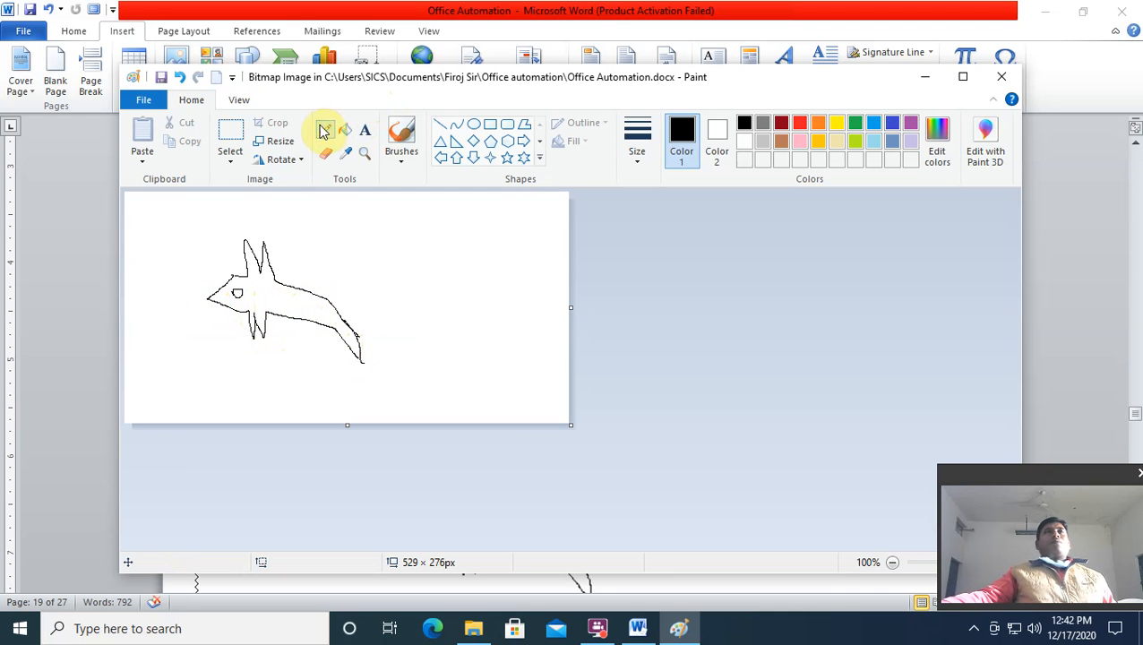
Erase the fish-like drawing from the bitmap canvas with the Eraser
click(325, 154)
drag(230, 244, 250, 315)
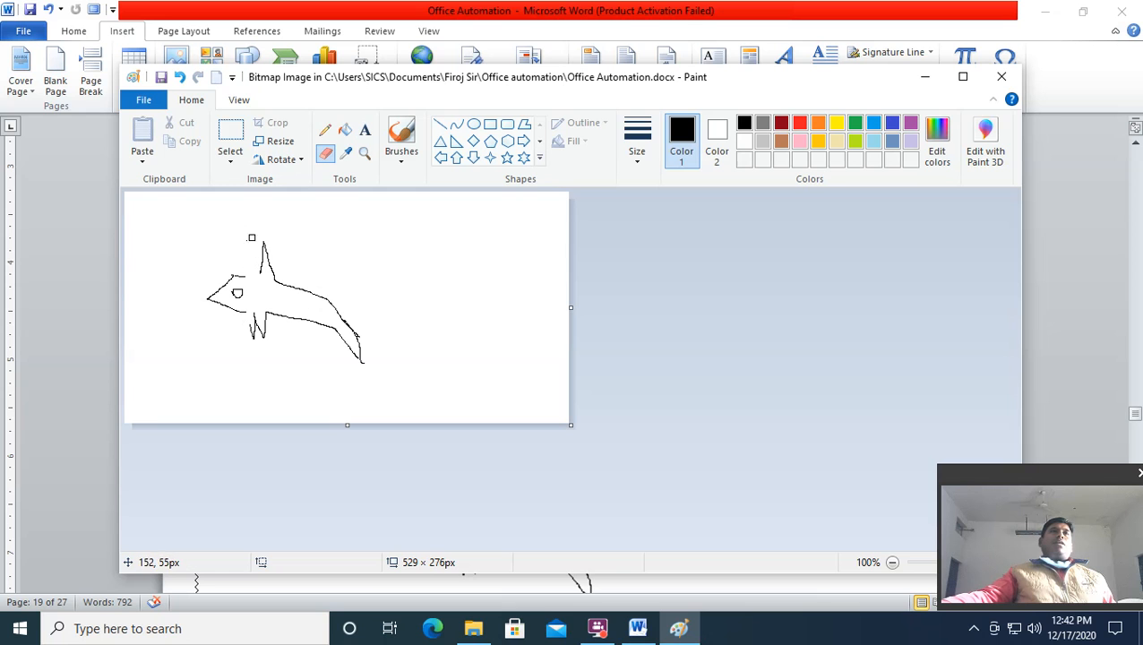
mouse_move(268, 247)
mouse_down()
mouse_move(201, 298)
mouse_move(239, 273)
mouse_up()
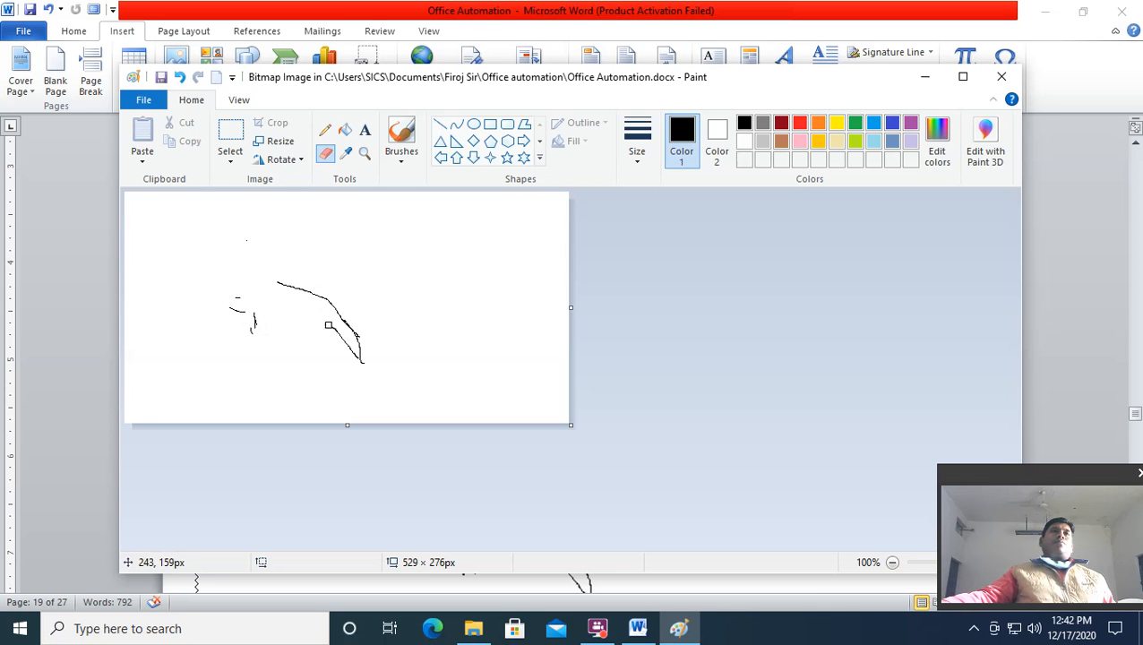
drag(362, 364, 359, 347)
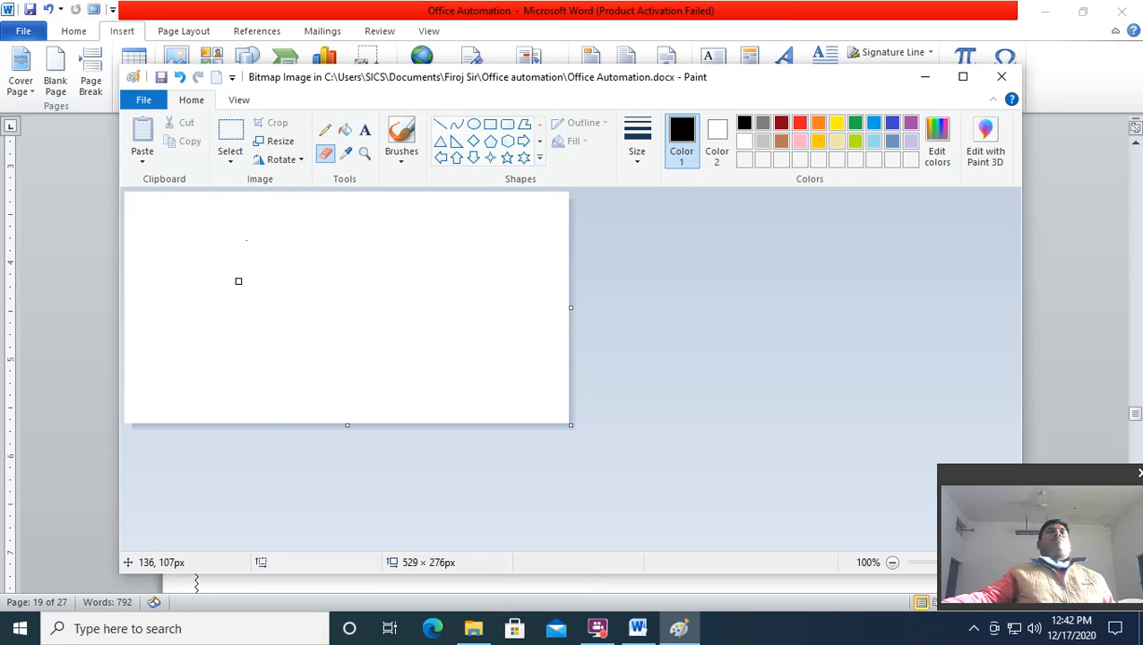
Draw a six-petal flower outline freehand in black with the Pencil tool and return to the Word document
click(324, 131)
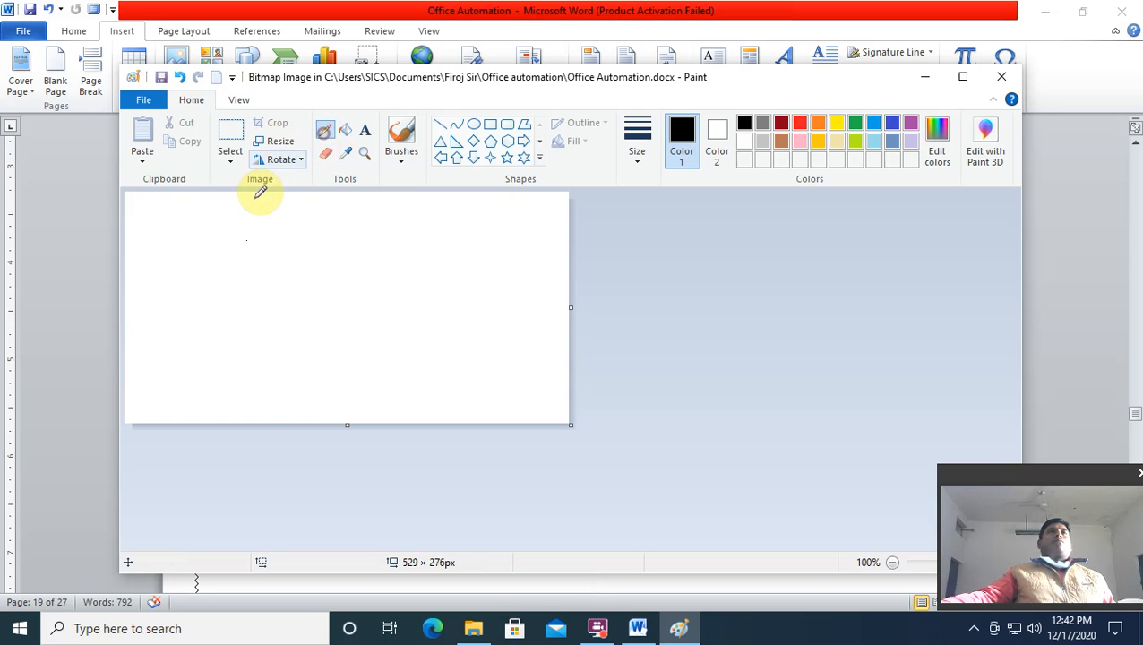
mouse_move(276, 288)
mouse_down()
mouse_move(285, 251)
mouse_move(327, 267)
mouse_move(373, 263)
mouse_move(343, 297)
mouse_move(401, 312)
mouse_move(339, 334)
mouse_move(319, 360)
mouse_move(301, 340)
mouse_move(265, 332)
mouse_move(275, 289)
mouse_up()
click(673, 295)
click(494, 289)
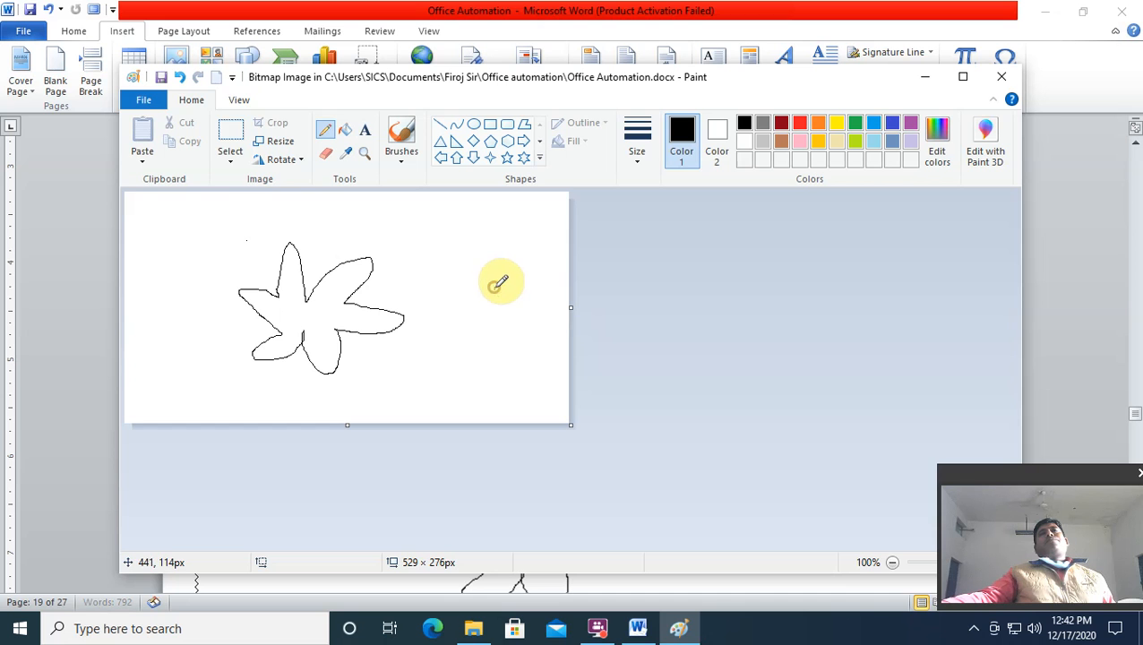
click(1086, 215)
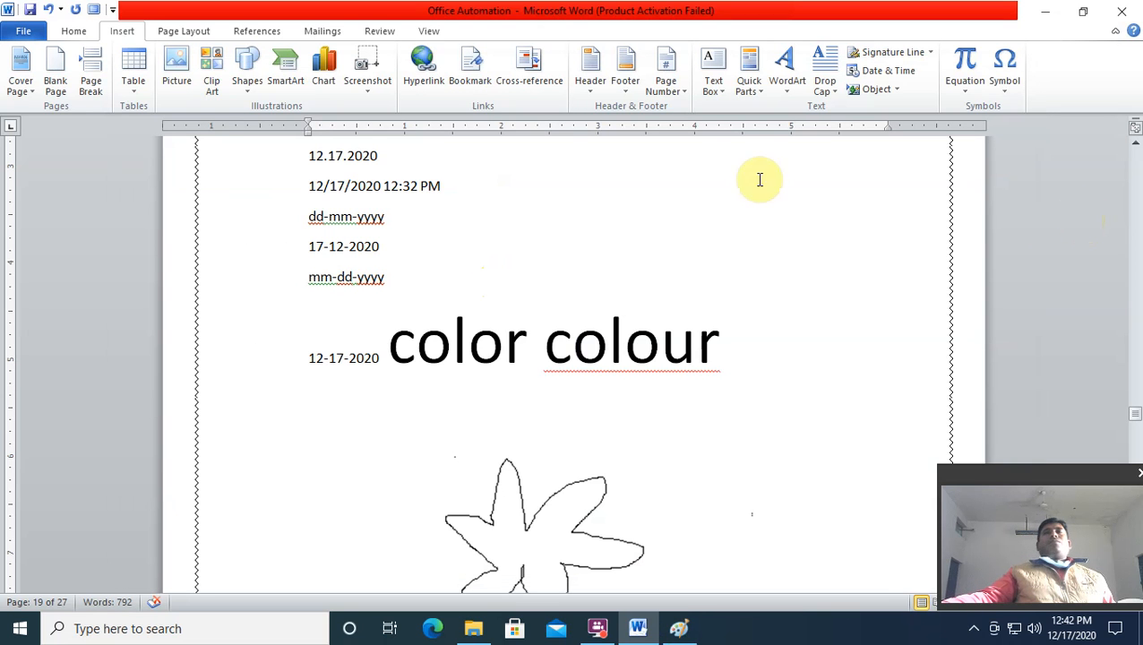
Shrink the embedded flower picture proportionally to about 5.2 inches wide
scroll(551, 282, down, 3)
scroll(551, 282, down, 2)
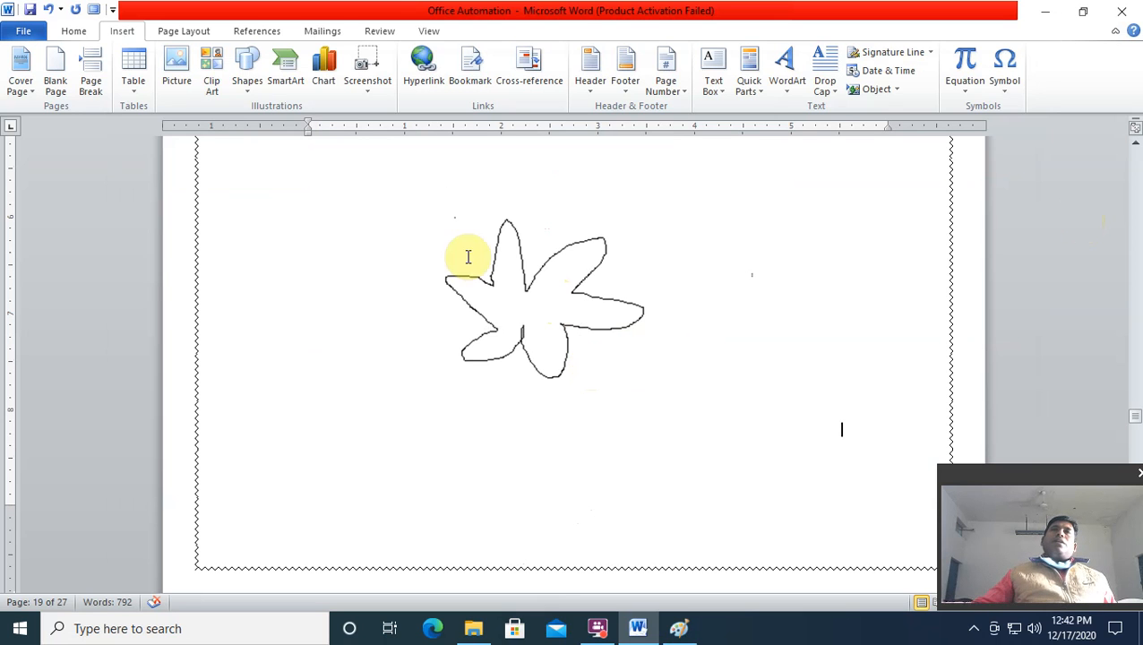
click(543, 337)
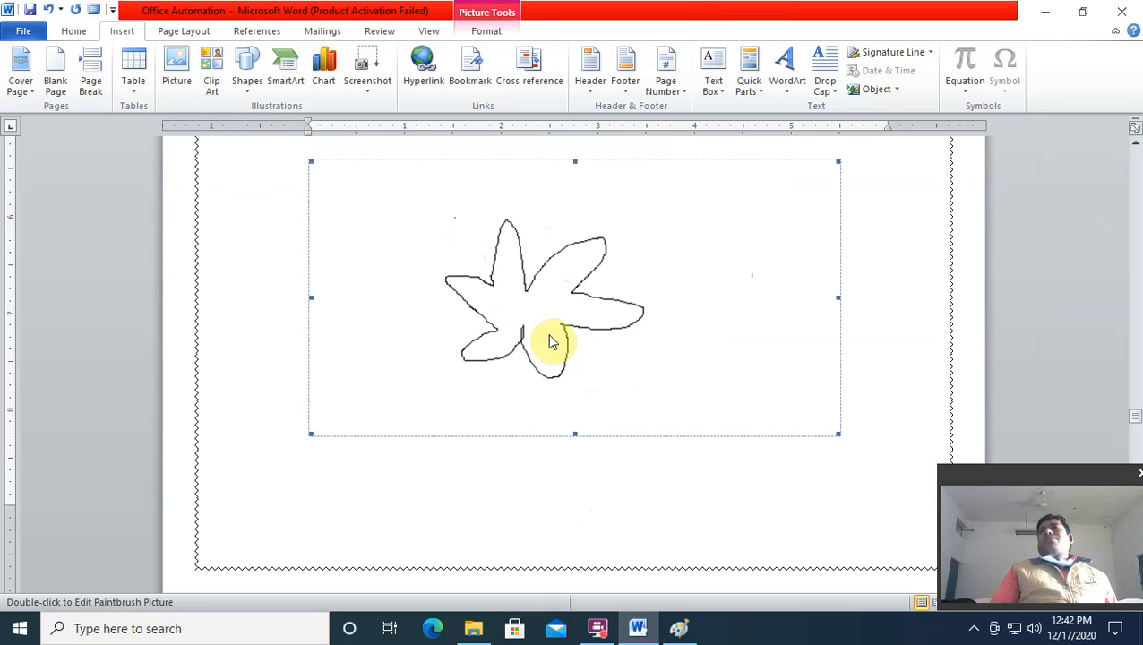
drag(837, 434, 613, 416)
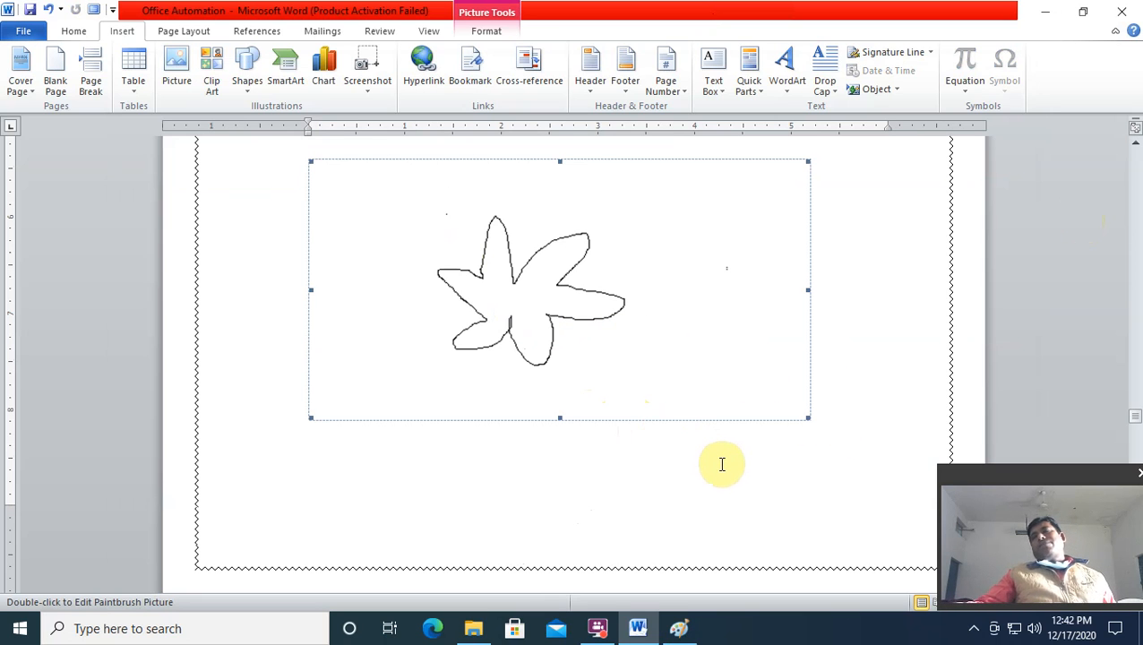
Open the embedded flower bitmap for editing and fill the flower outline with black
double_click(567, 295)
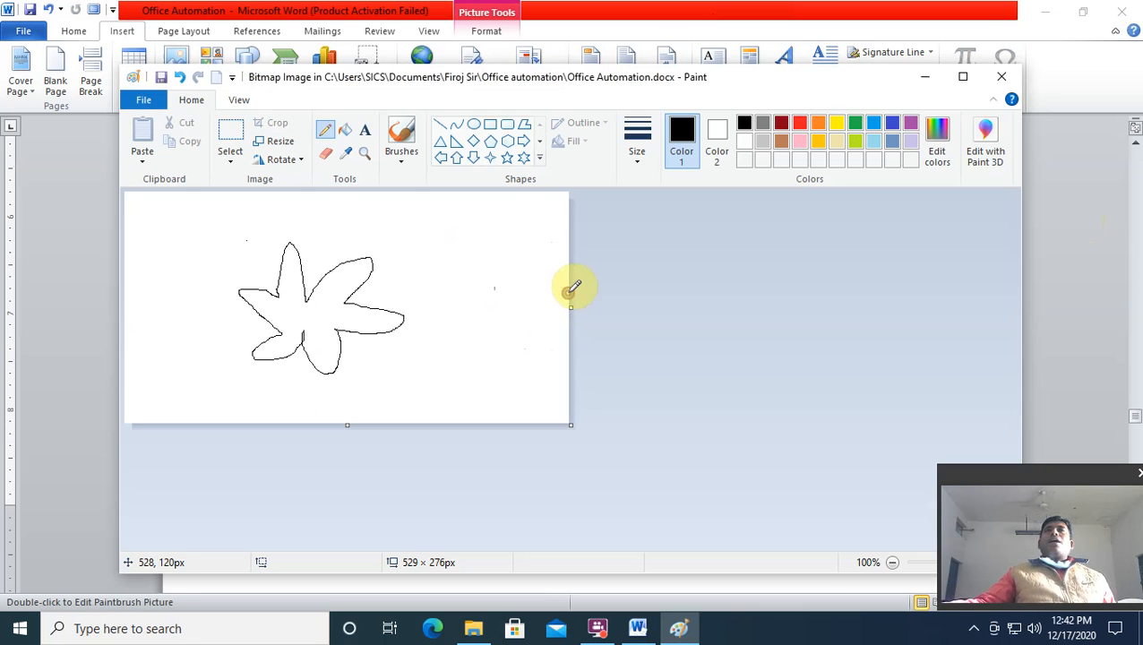
click(345, 133)
click(286, 308)
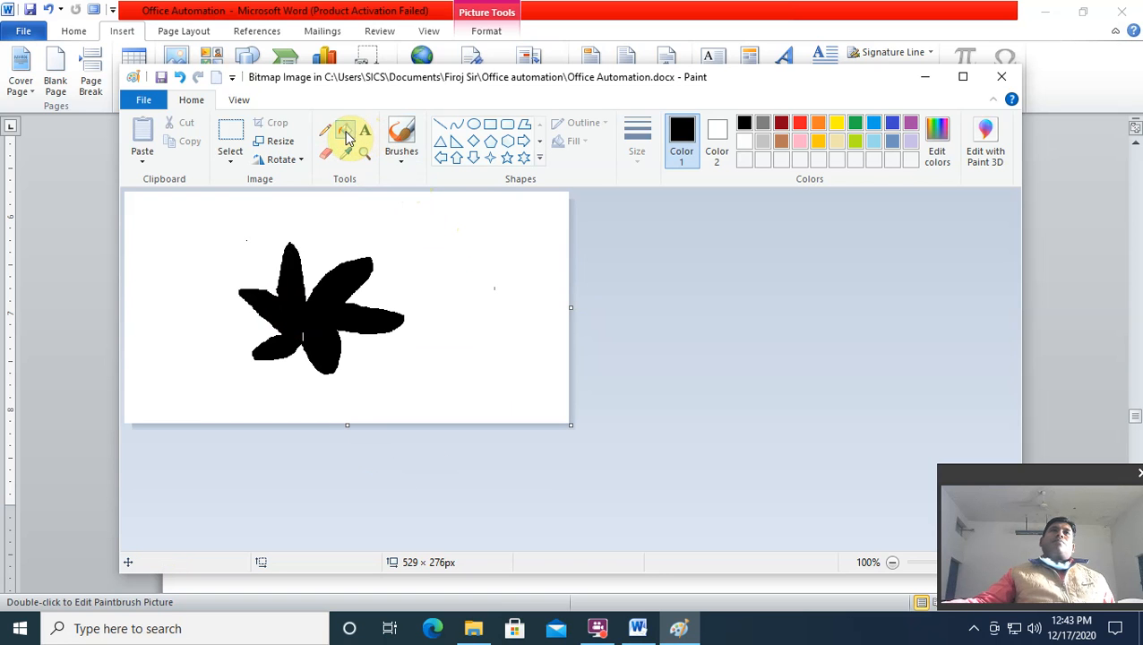
Dab small black marks beside the flower's petals with a calligraphy brush and return to the Fill with color tool
click(402, 163)
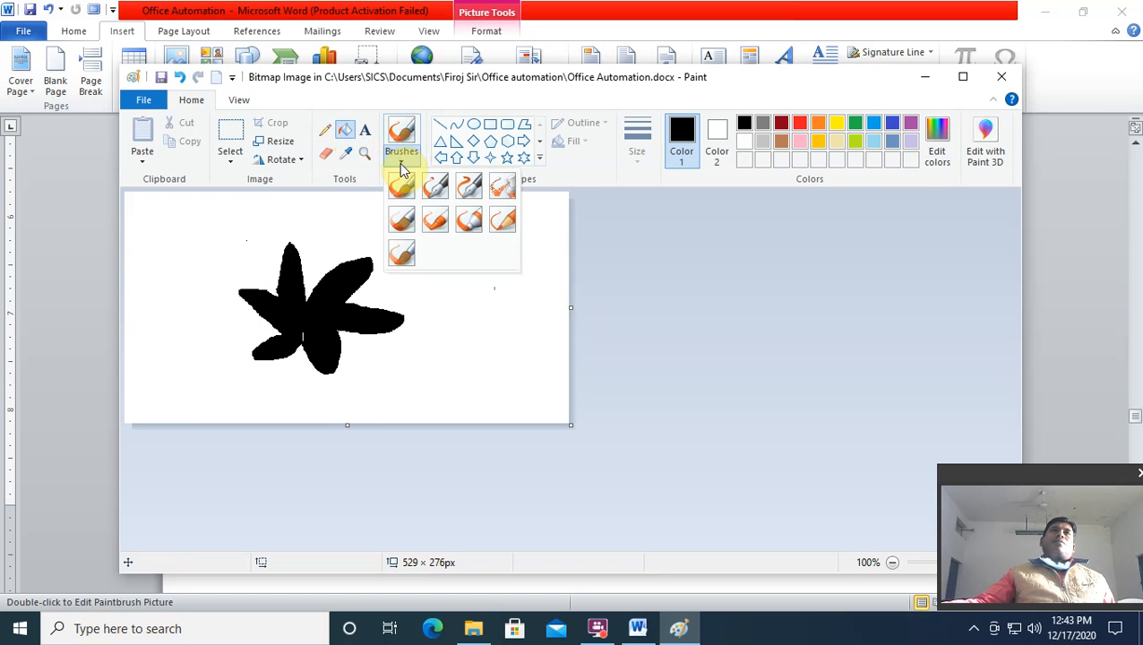
click(437, 191)
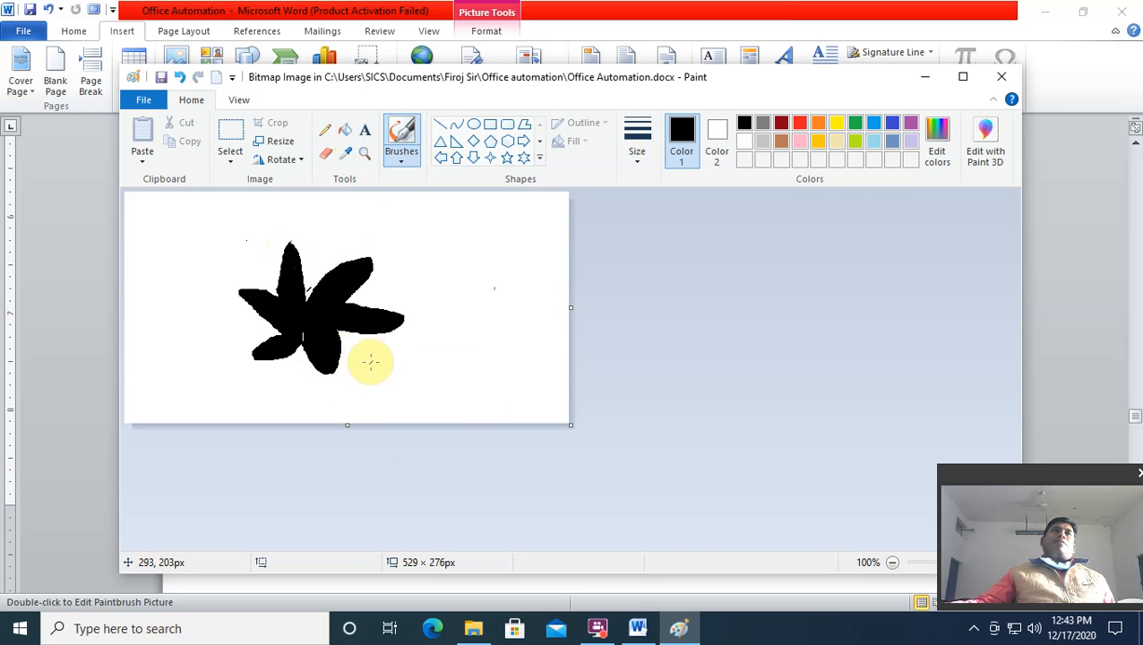
click(351, 341)
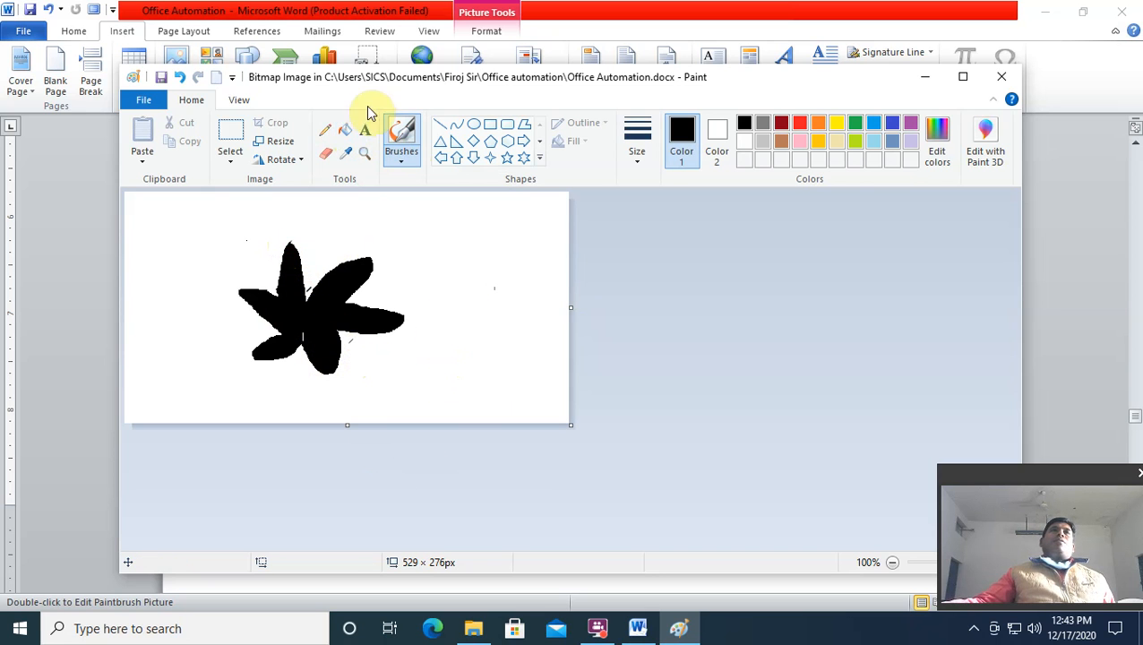
click(345, 131)
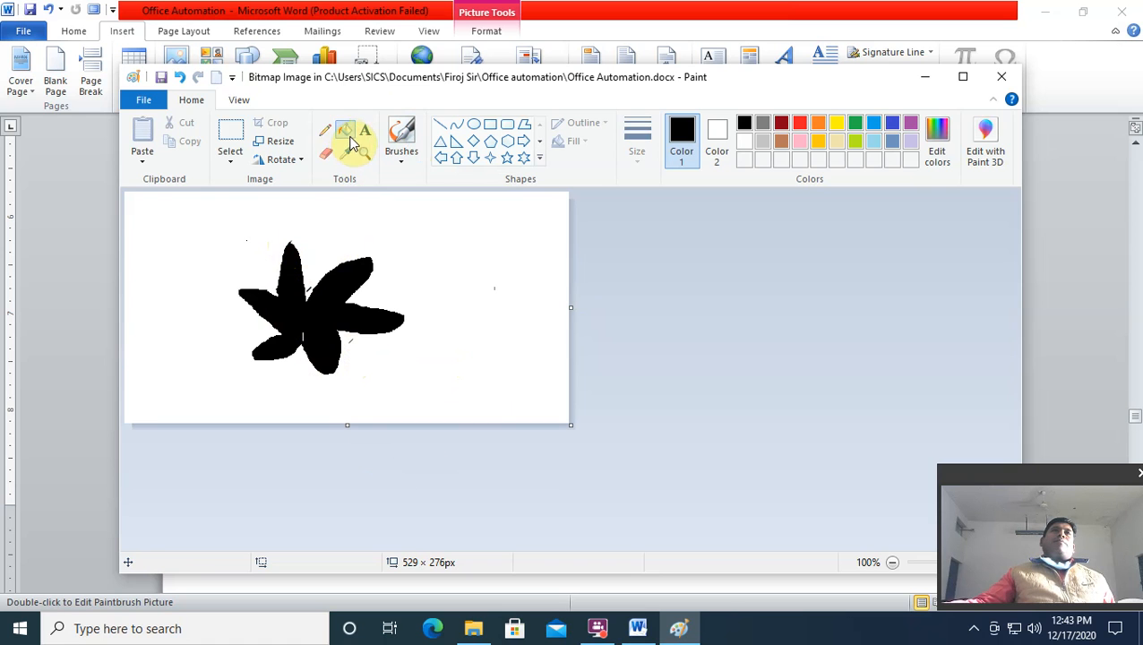
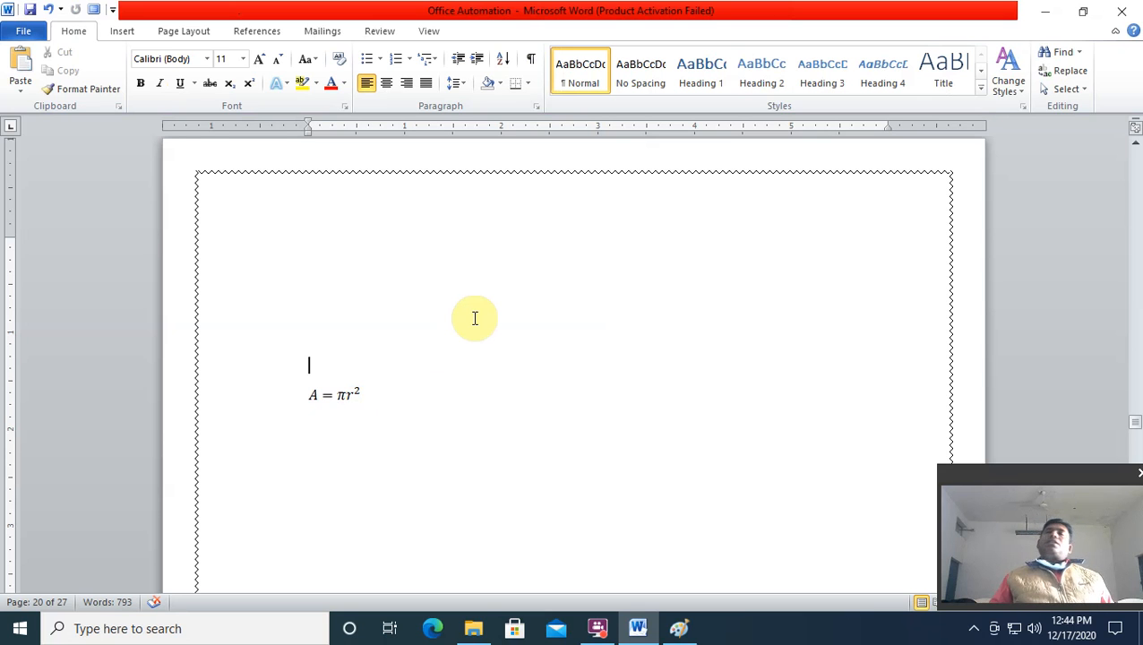
Open Word's full symbol list and browse its character subsets, from Currency Symbols through Arabic Presentation Forms-B to Spacing Modifier Letters
click(126, 33)
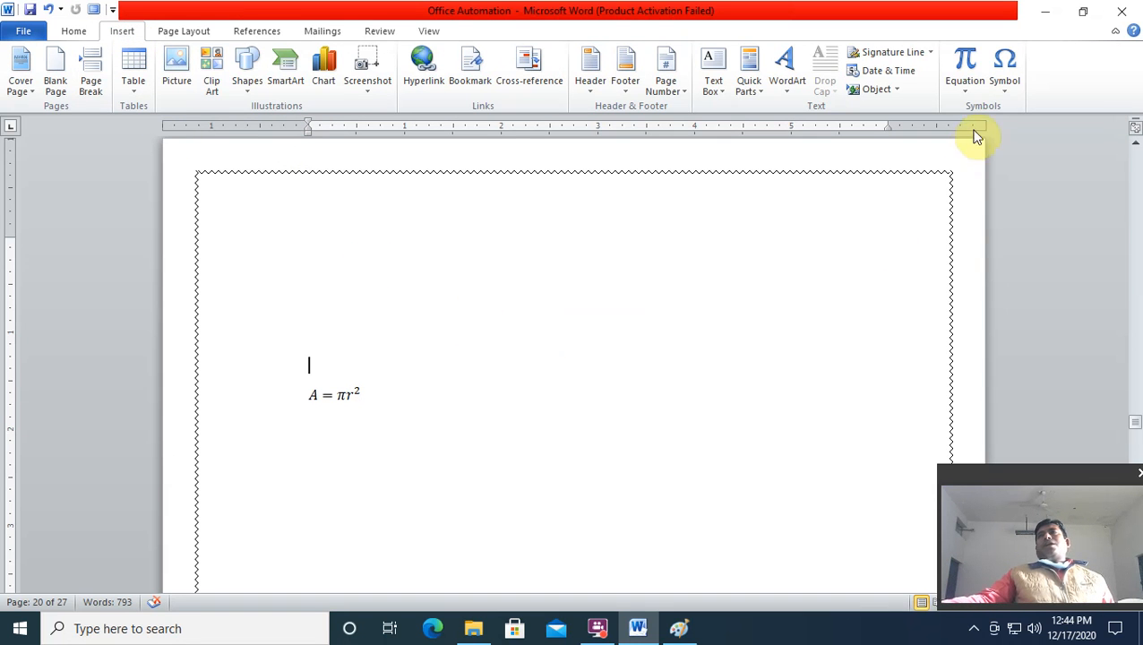
click(999, 85)
click(1037, 214)
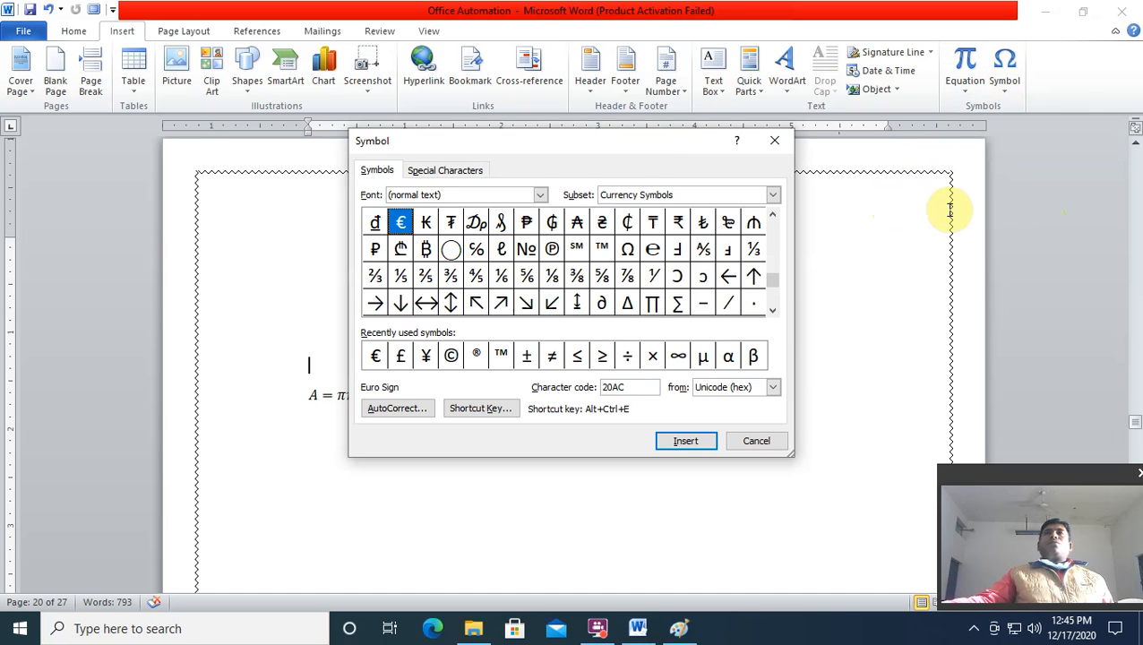
drag(630, 143, 728, 127)
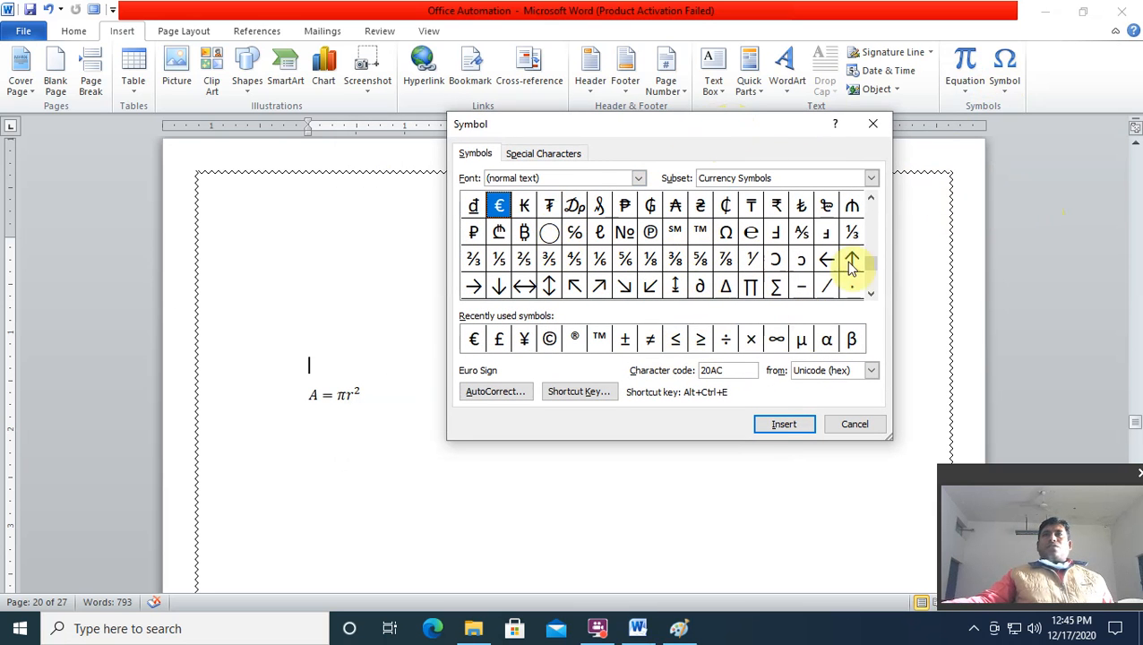
drag(870, 245, 862, 296)
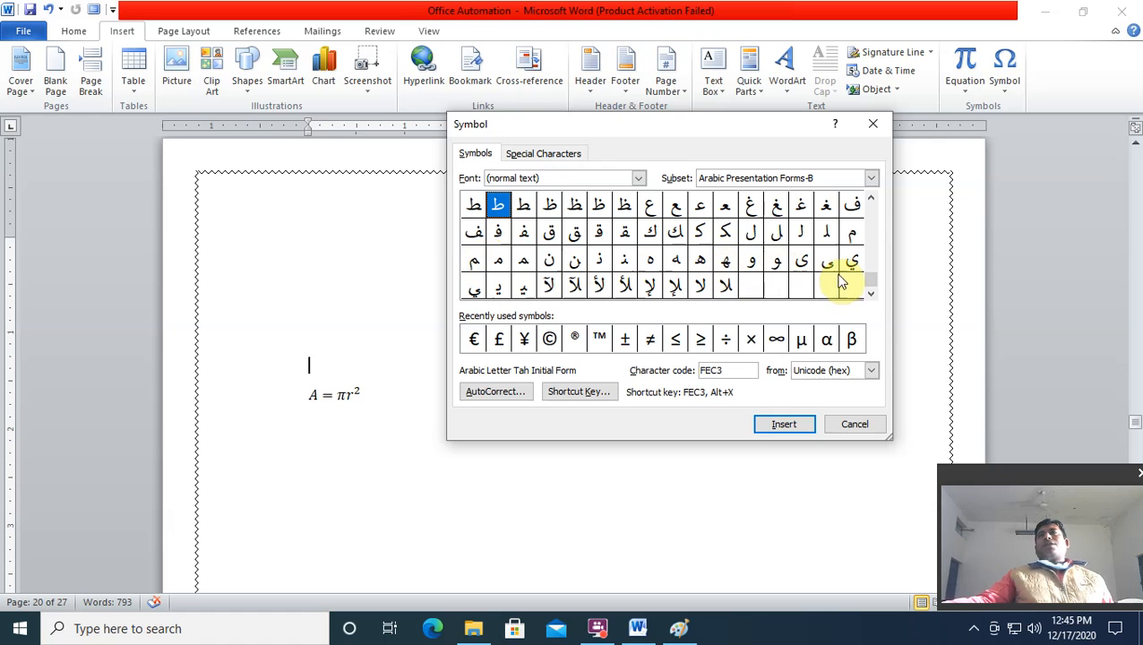
drag(874, 266, 857, 242)
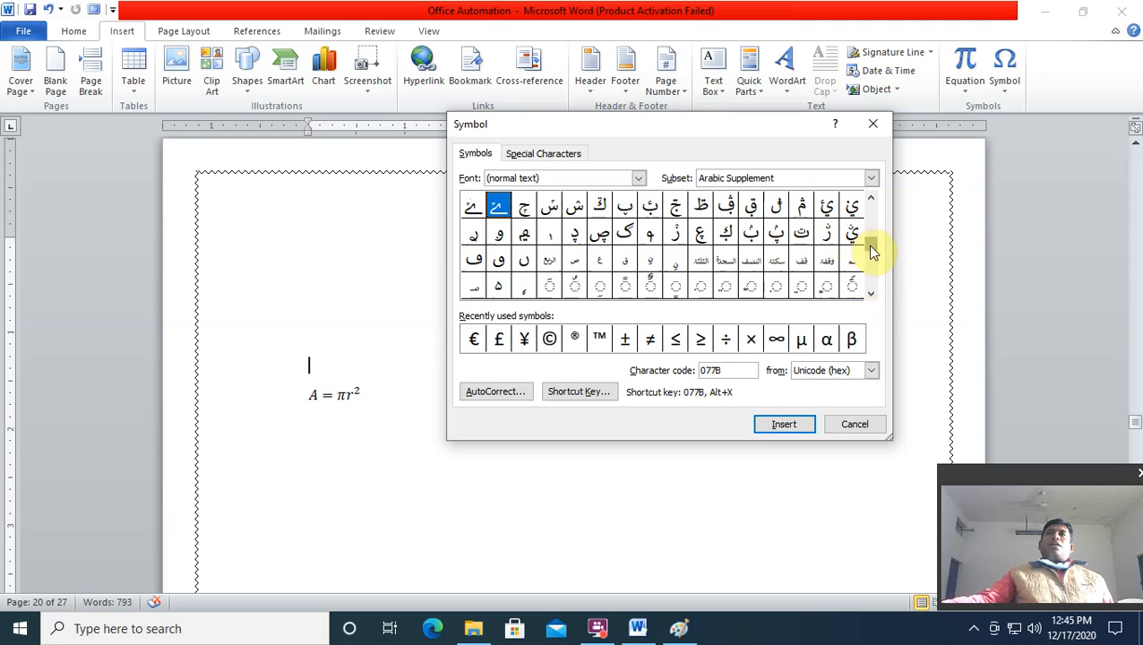
drag(878, 236, 870, 224)
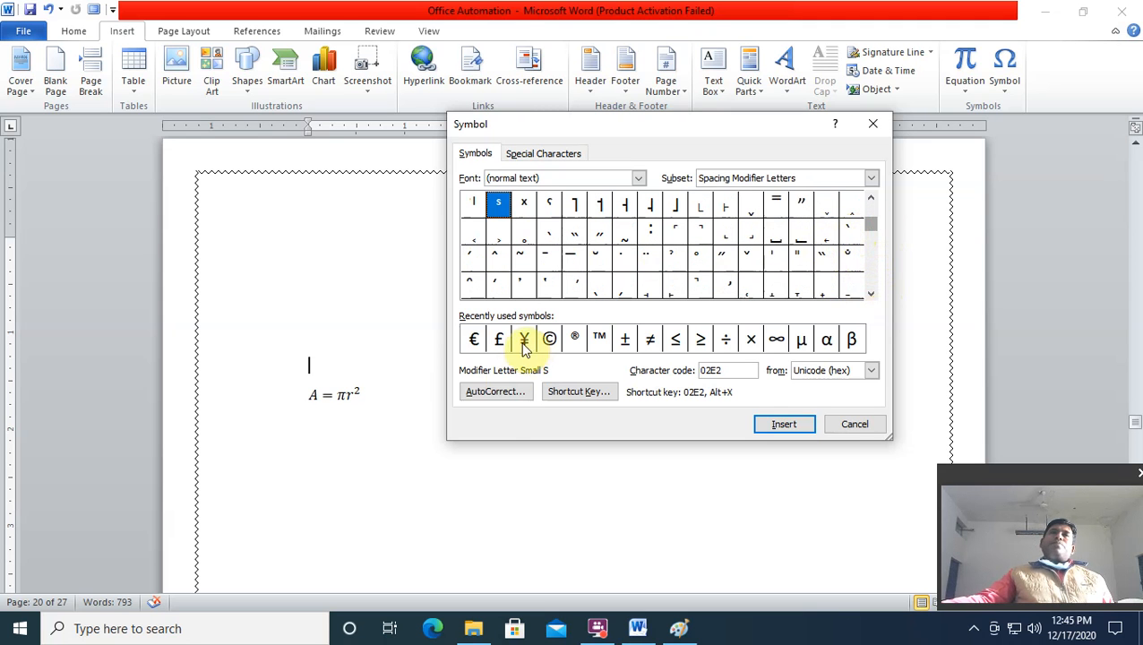
Review the AutoCorrect options and the keyboard shortcut settings for the Modifier Letter Small S, and close the symbol list
click(518, 393)
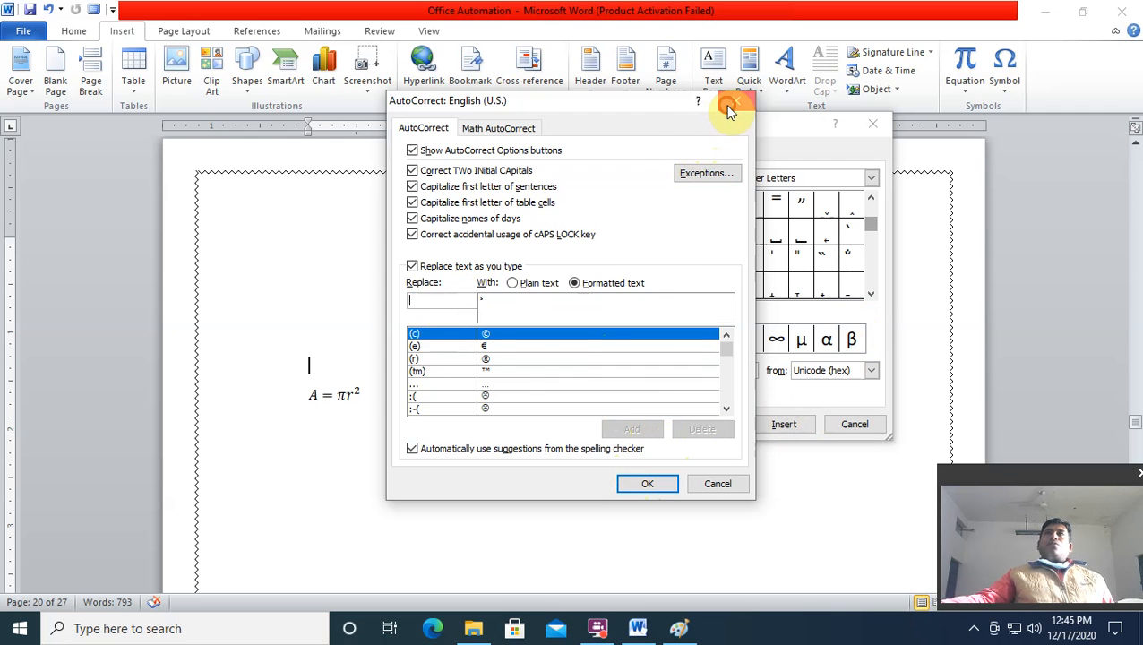
click(736, 101)
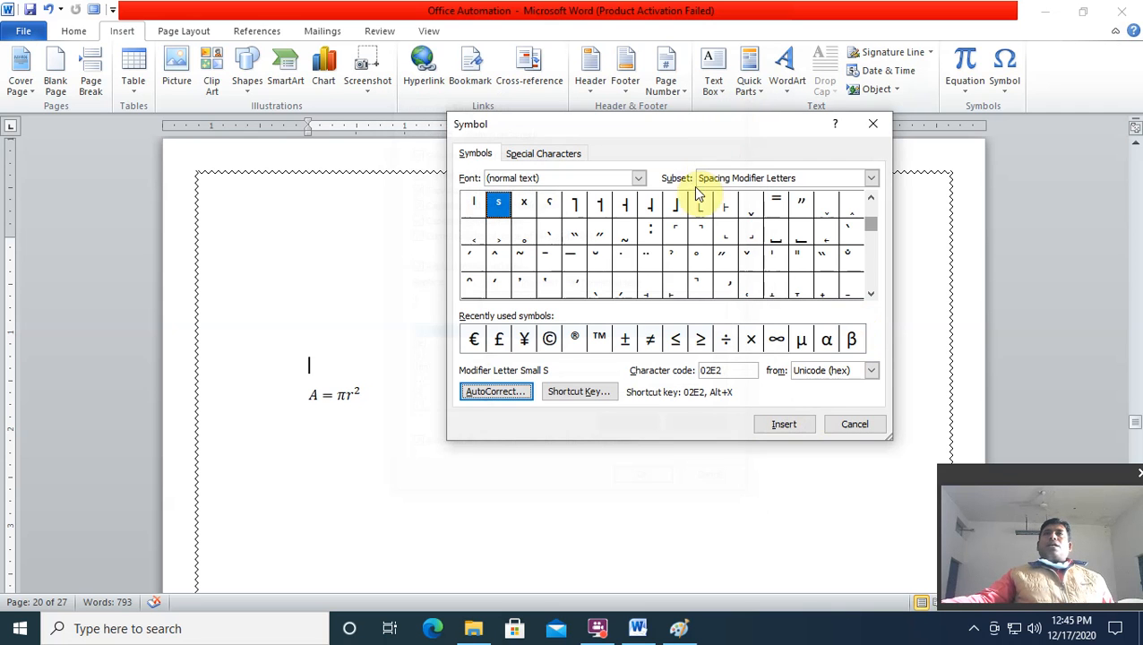
click(565, 391)
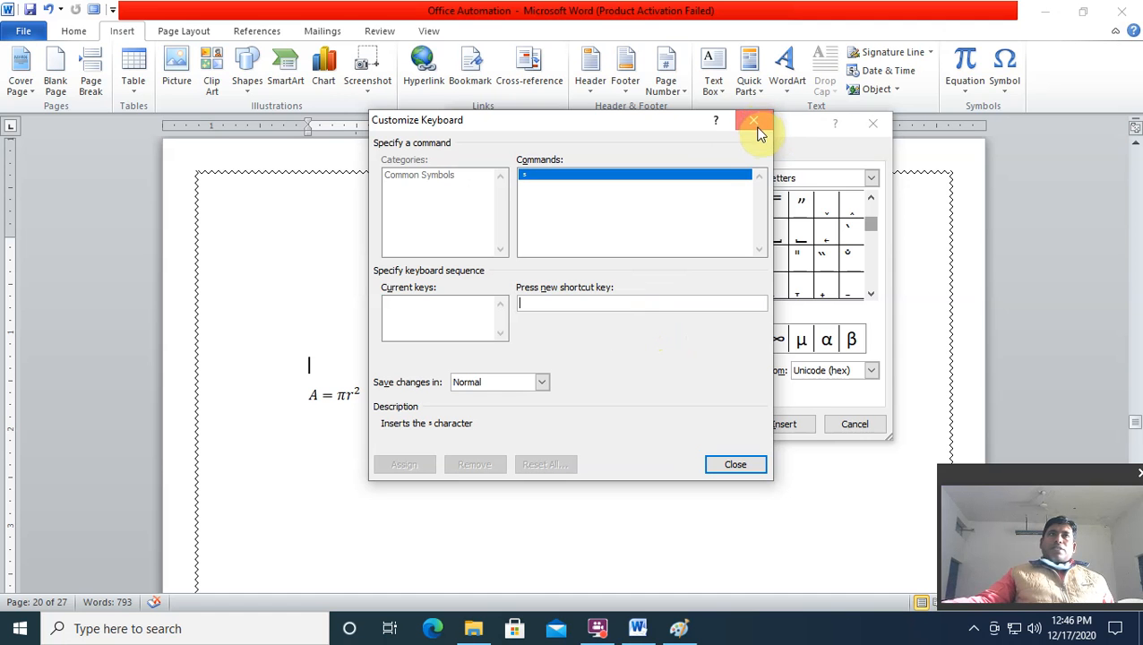
click(735, 464)
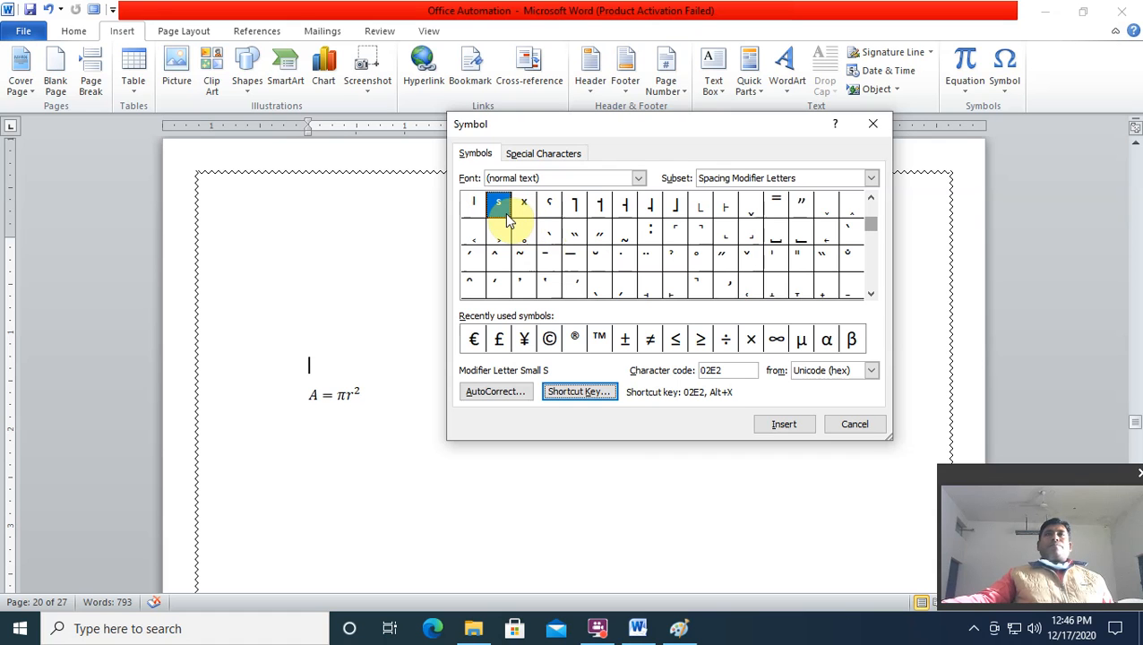
click(874, 125)
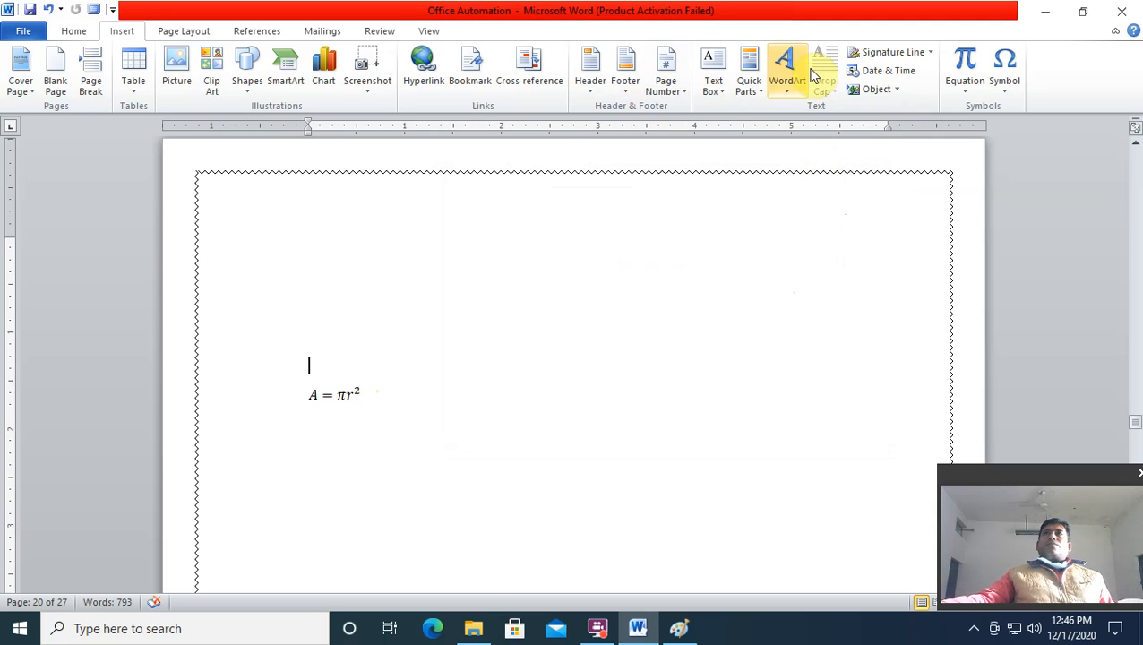
Insert the Euro Sign on the empty line above the circle-area equation and repeat it in a row using its assigned shortcut
click(1004, 81)
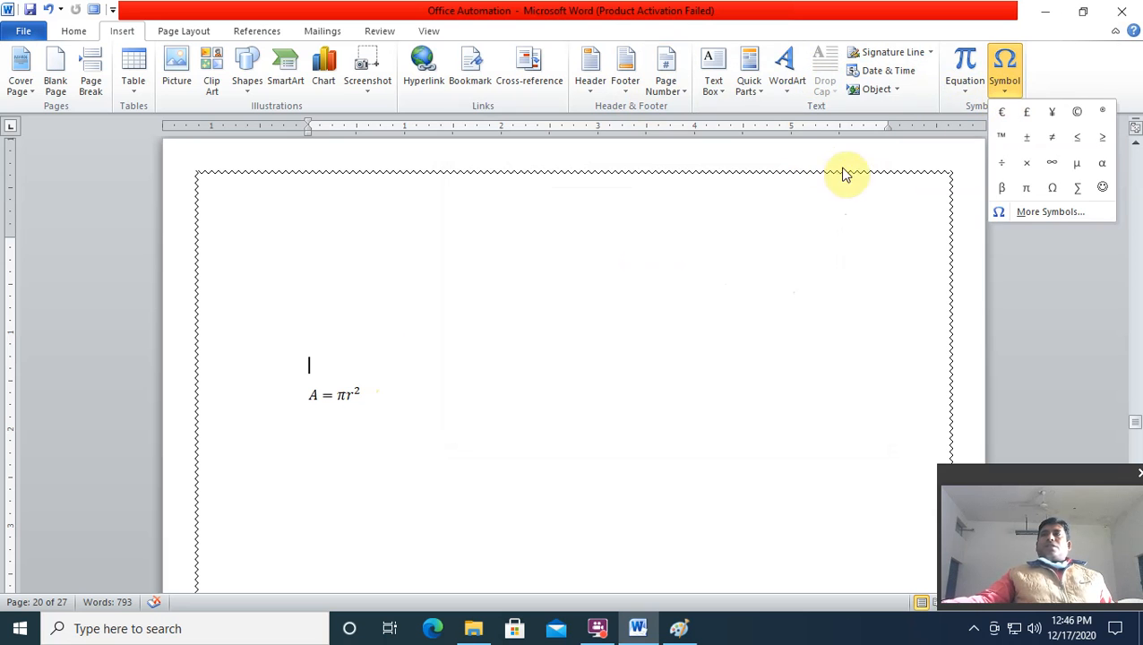
click(1057, 211)
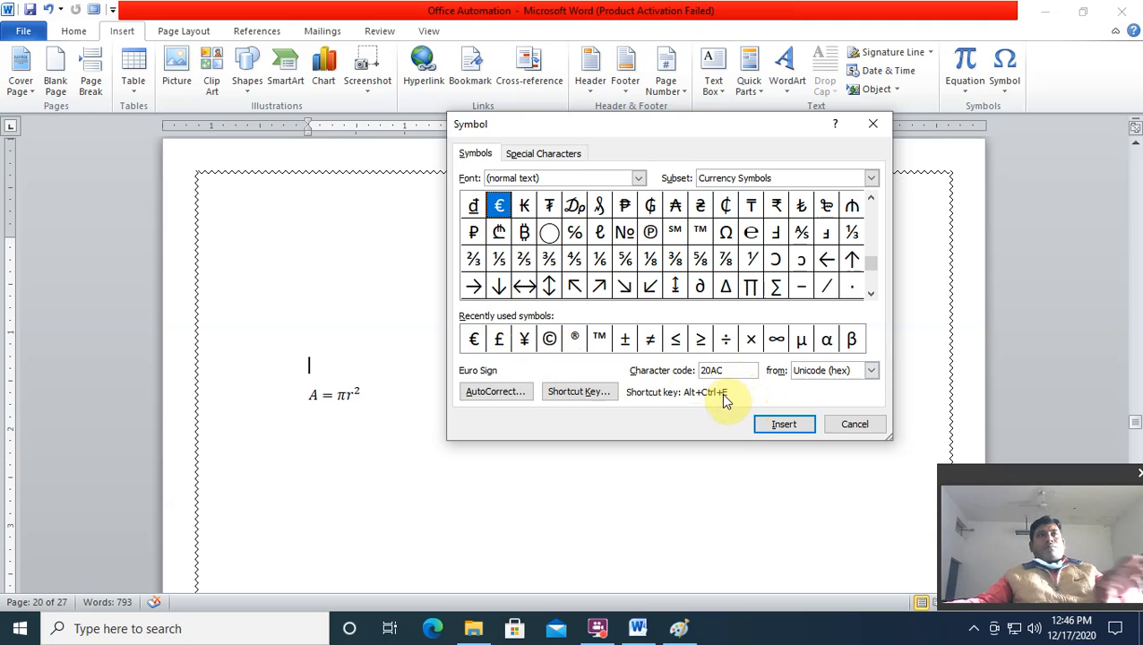
click(791, 424)
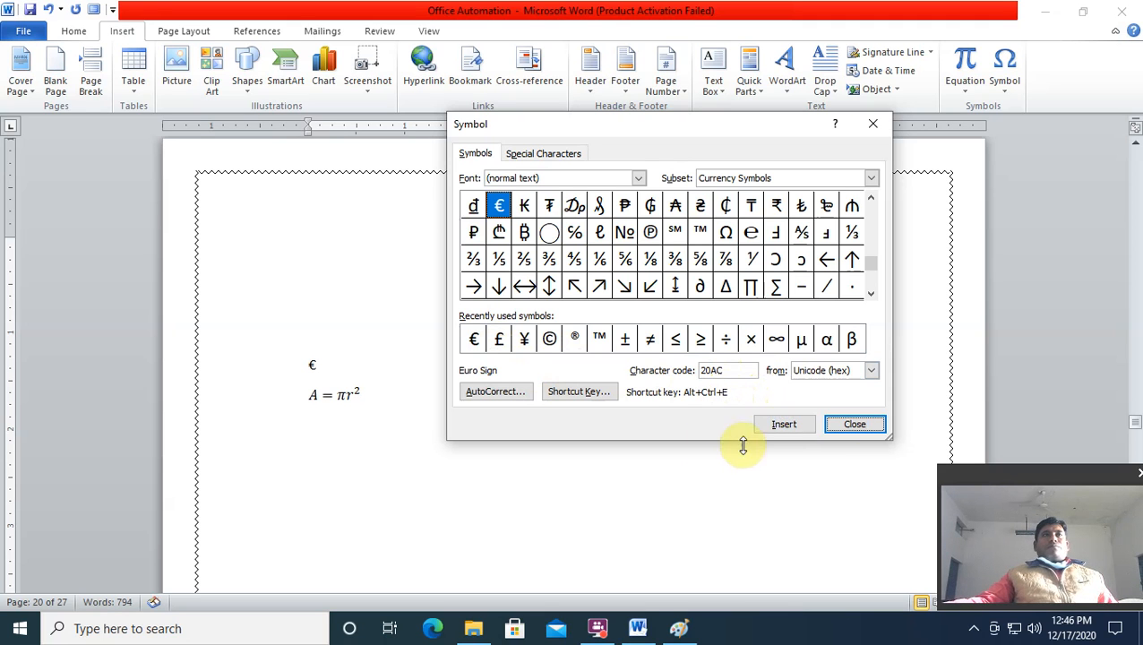
click(854, 424)
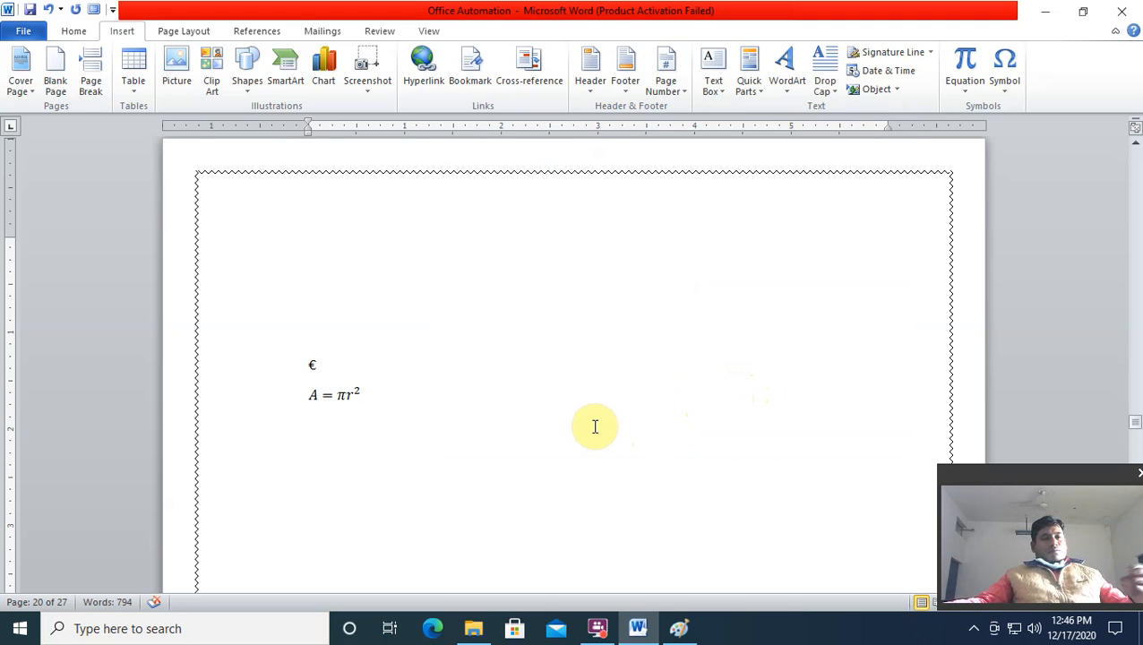
key(ctrl+alt+e)
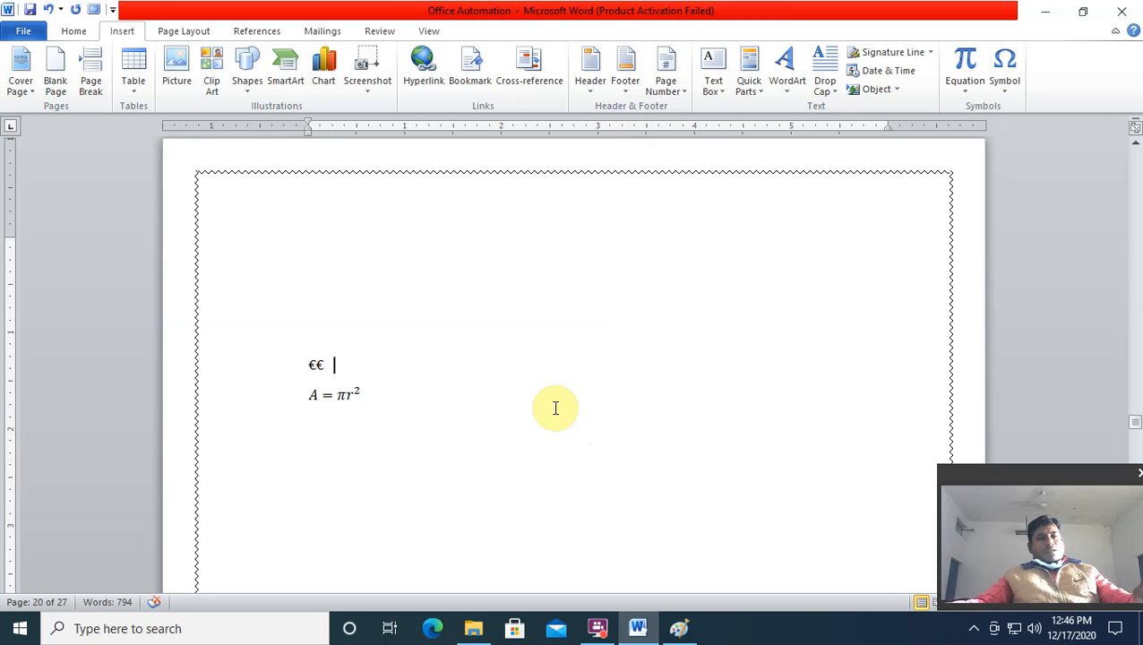
key(ctrl+alt+e)
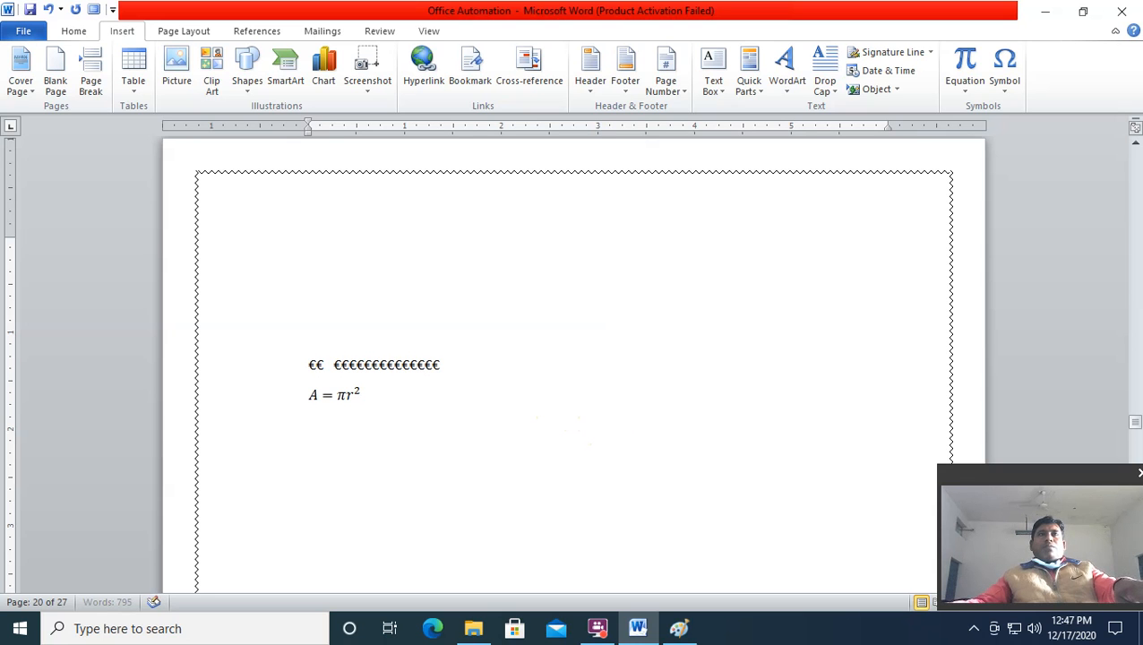
key(ctrl+alt+e)
key(ctrl+alt+e)
Delete the row of euro signs together with the circle-area equation
drag(549, 400, 312, 356)
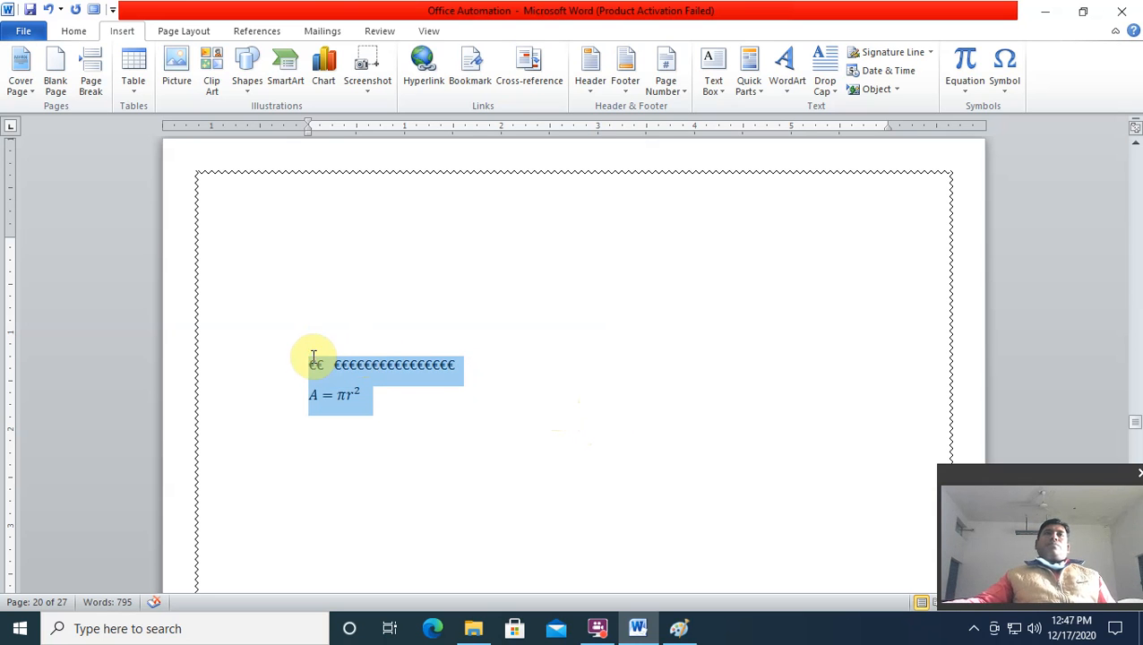
key(Delete)
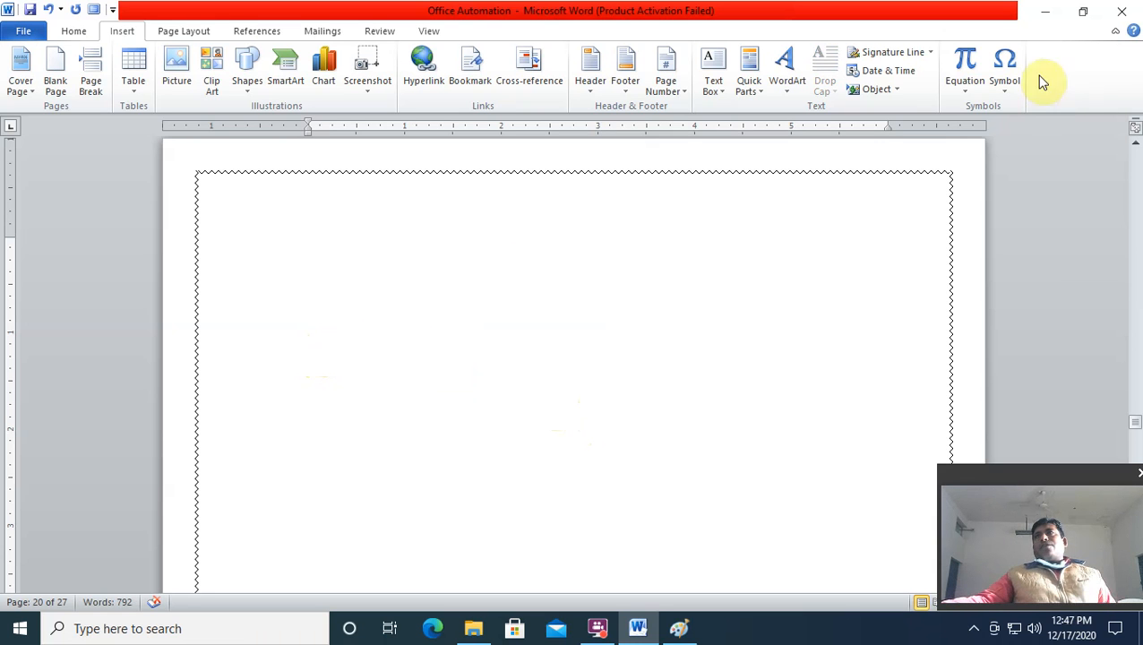
Reopen the full symbol list and examine the special characters and their shortcut keys
click(1002, 85)
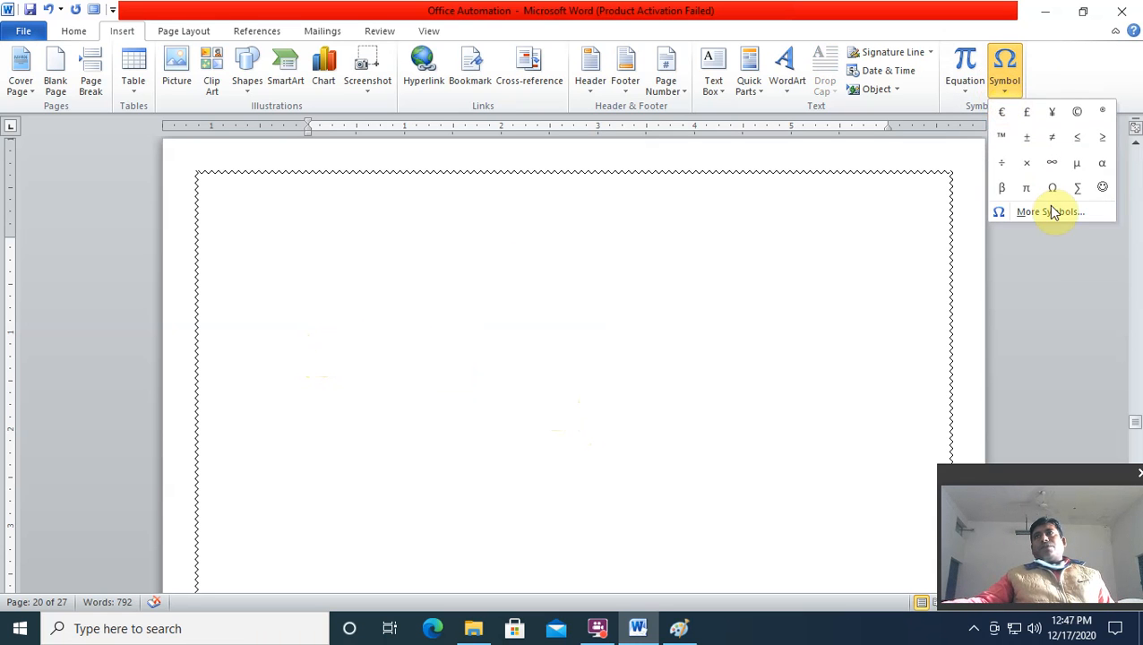
click(1017, 211)
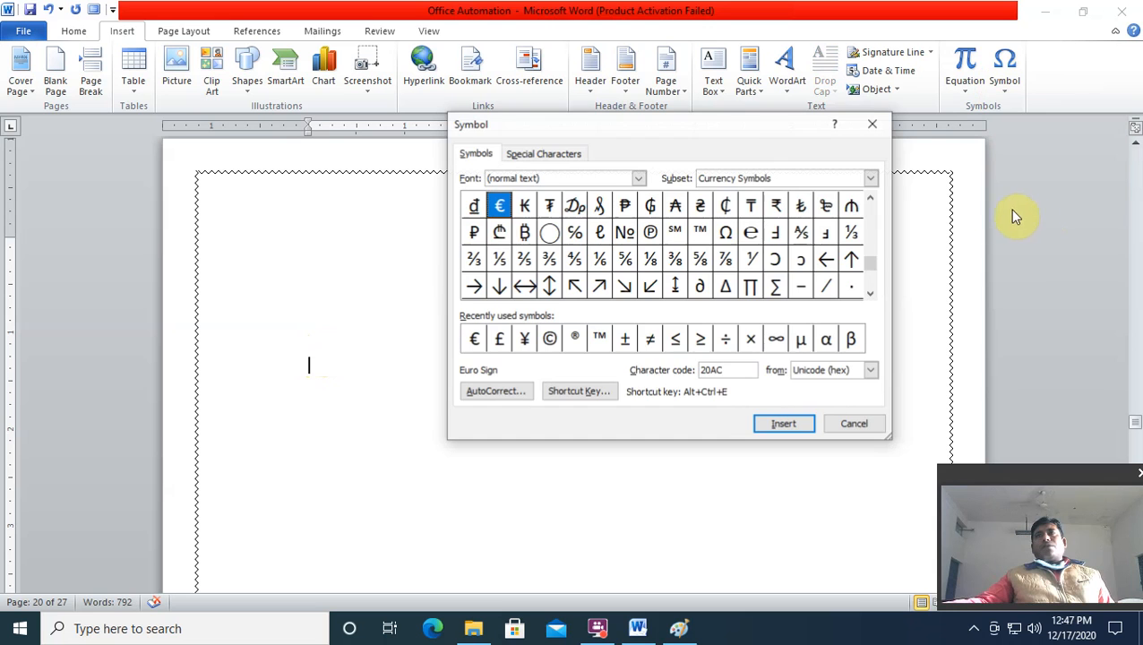
click(557, 153)
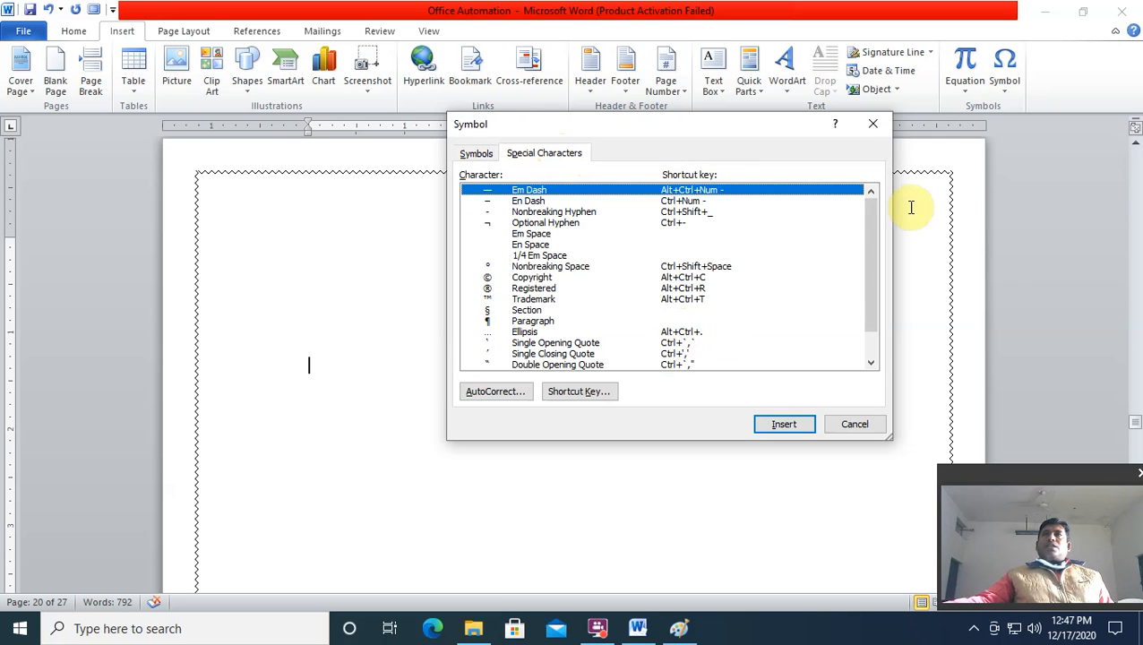
drag(867, 225, 863, 262)
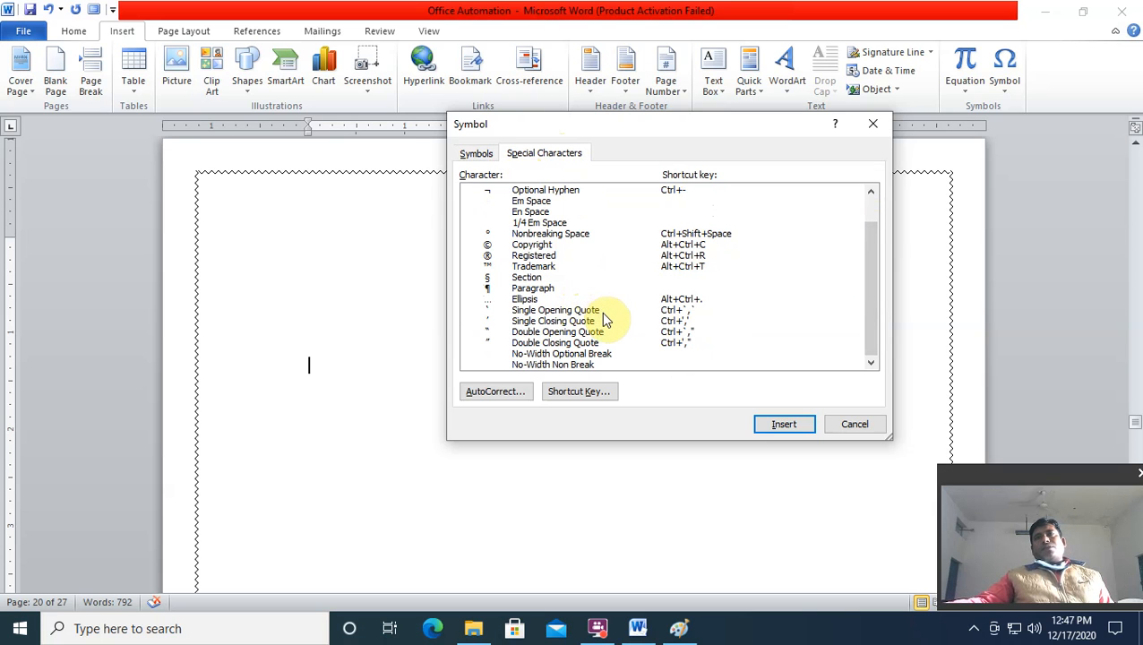
scroll(607, 304, up, 1)
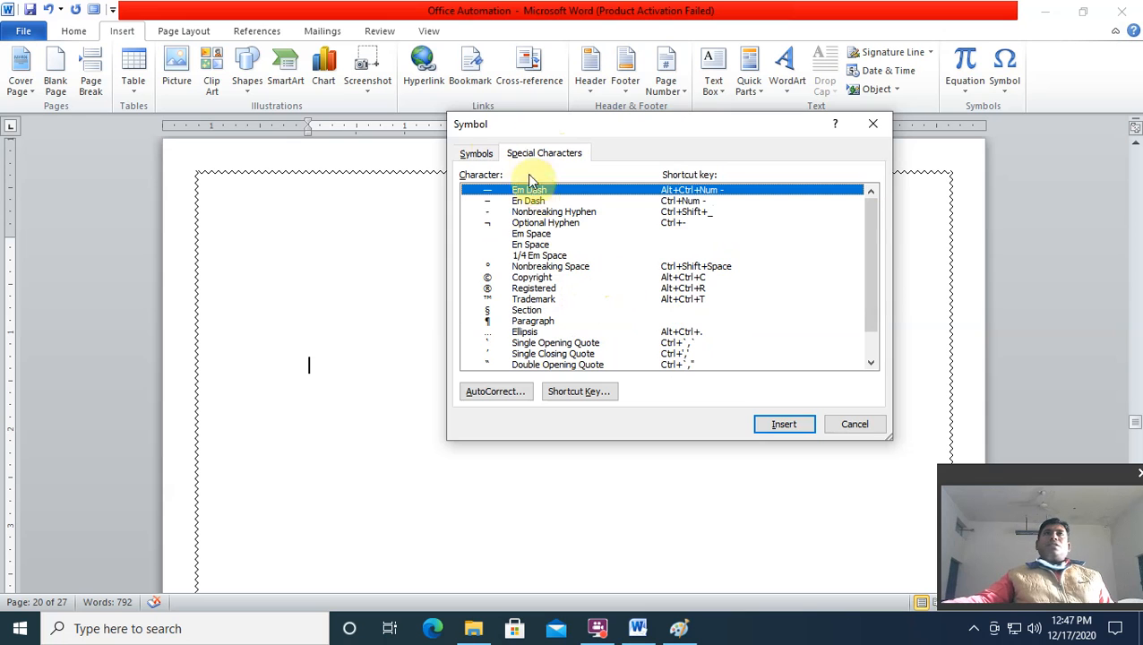
Insert the ऋ character from the Kruti Dev 030 font at the cursor and close the symbol list
click(472, 158)
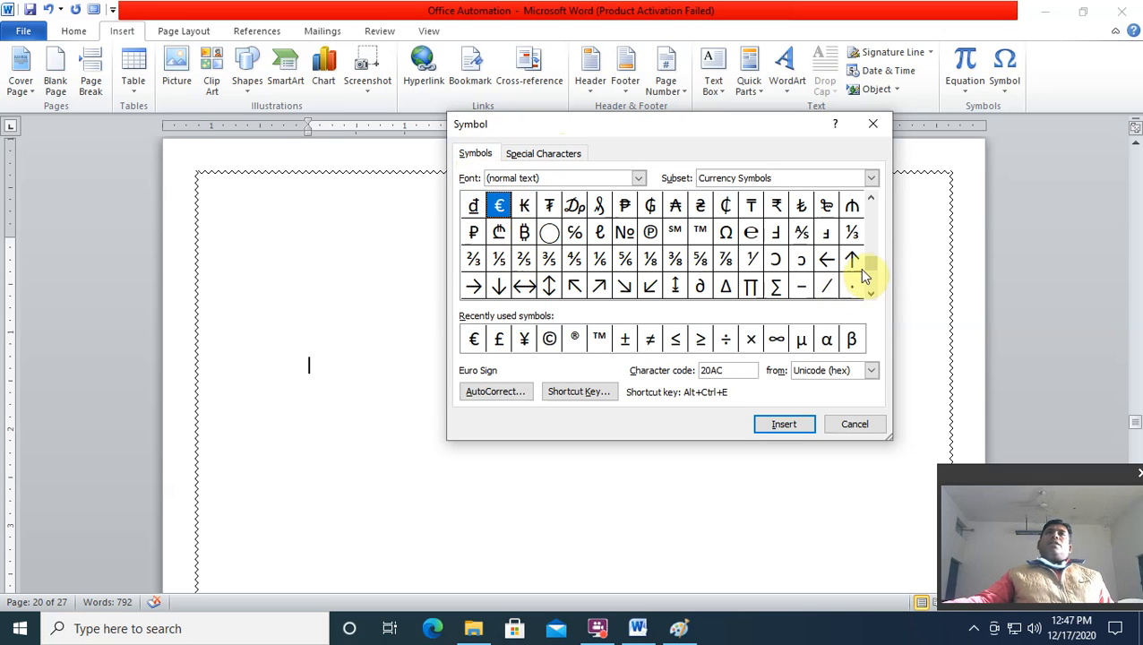
drag(875, 220, 871, 194)
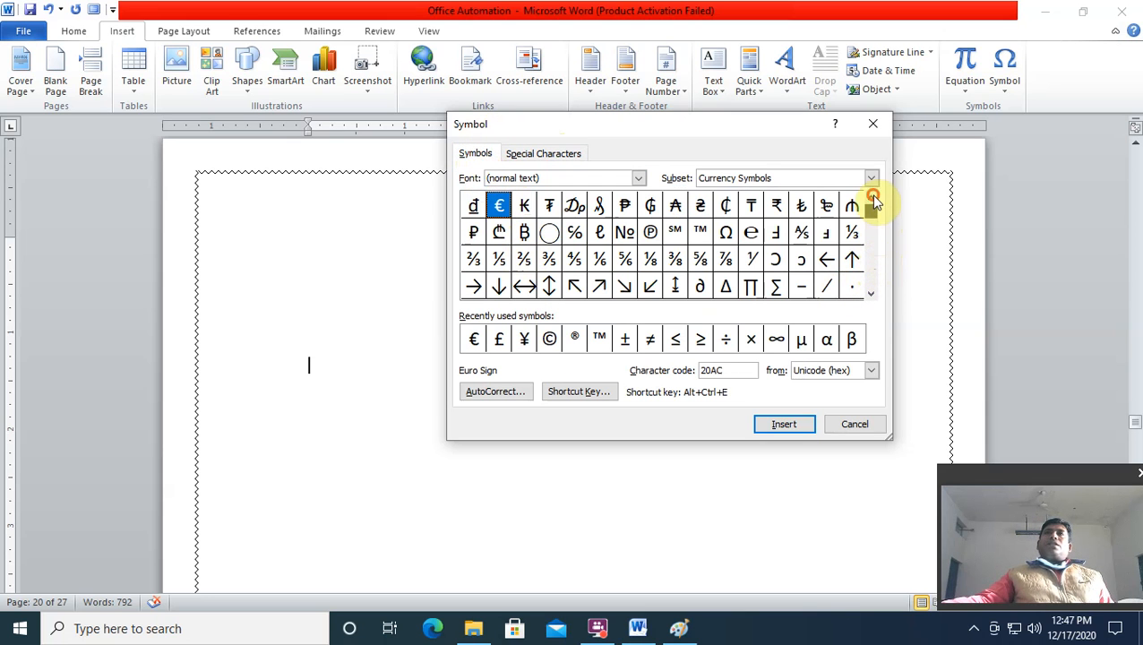
click(636, 178)
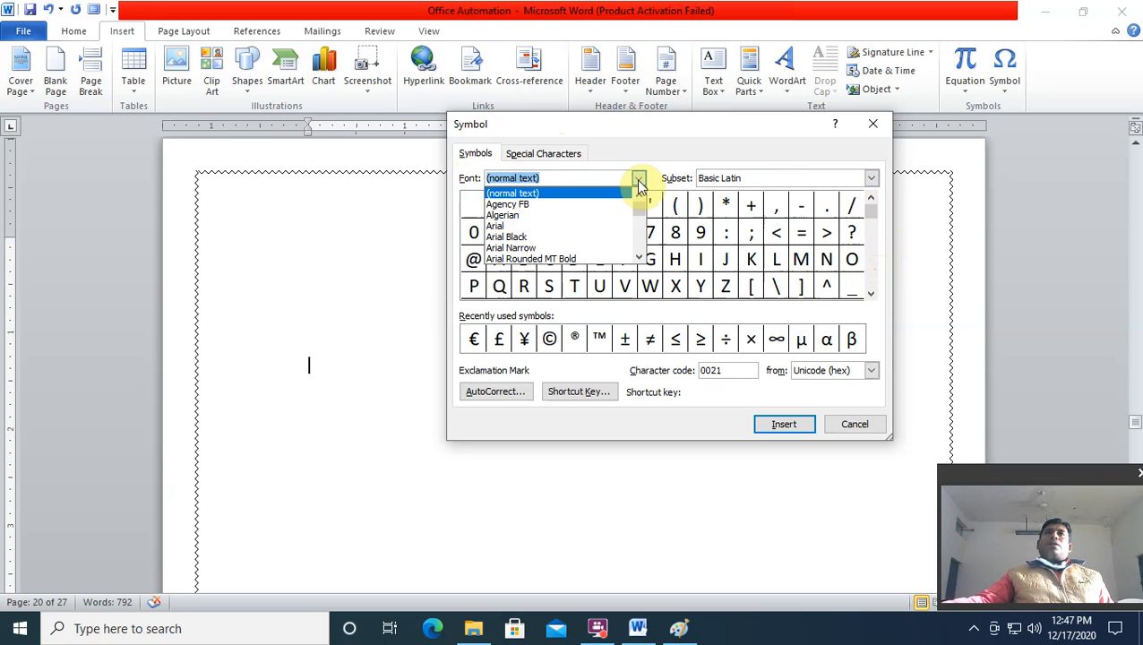
drag(643, 217, 647, 232)
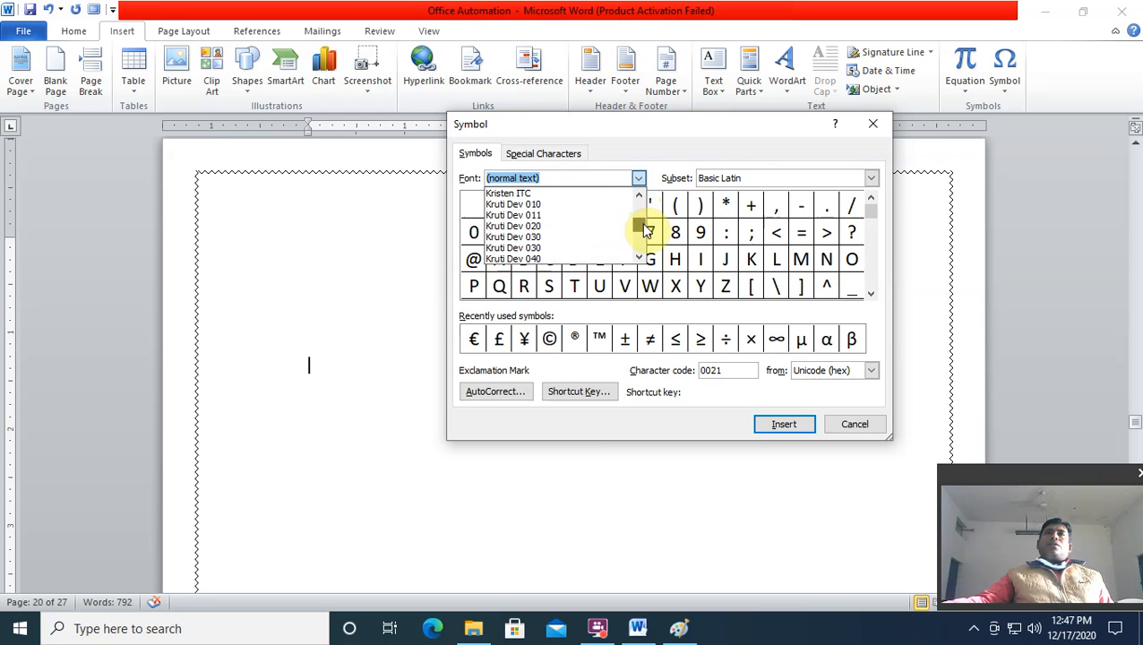
click(557, 249)
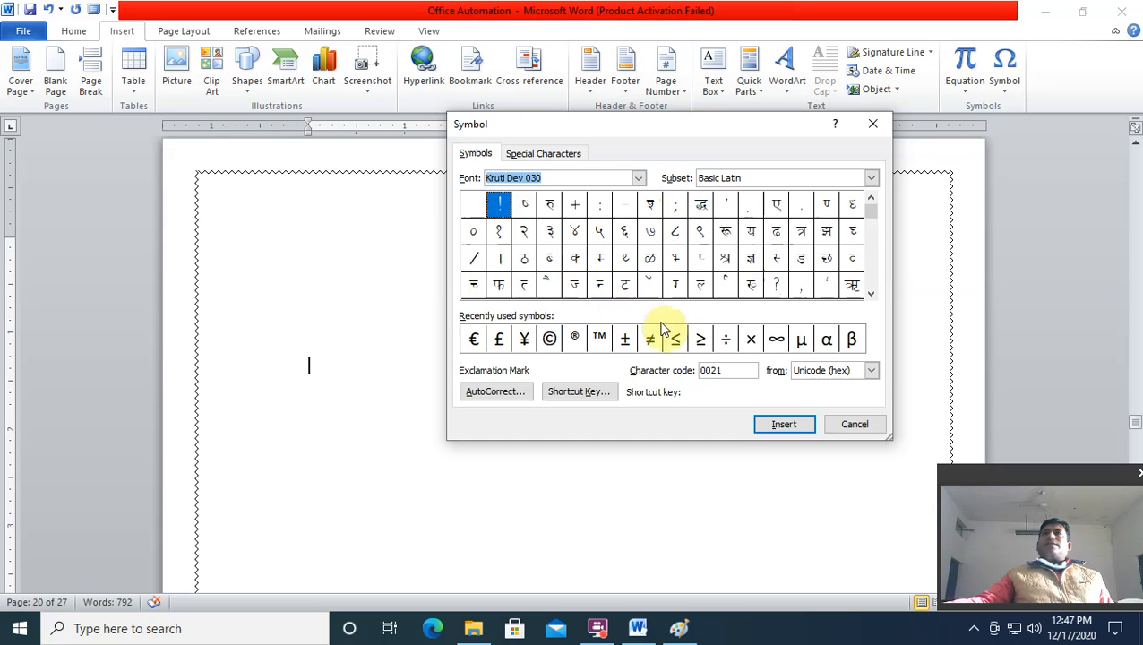
click(851, 289)
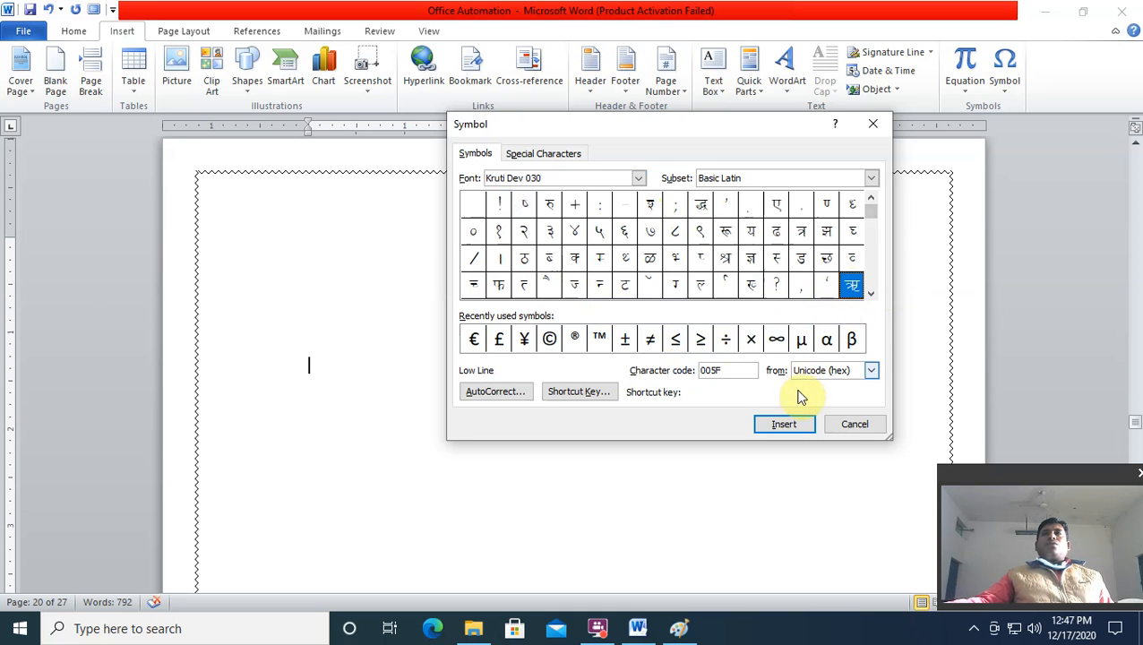
click(788, 425)
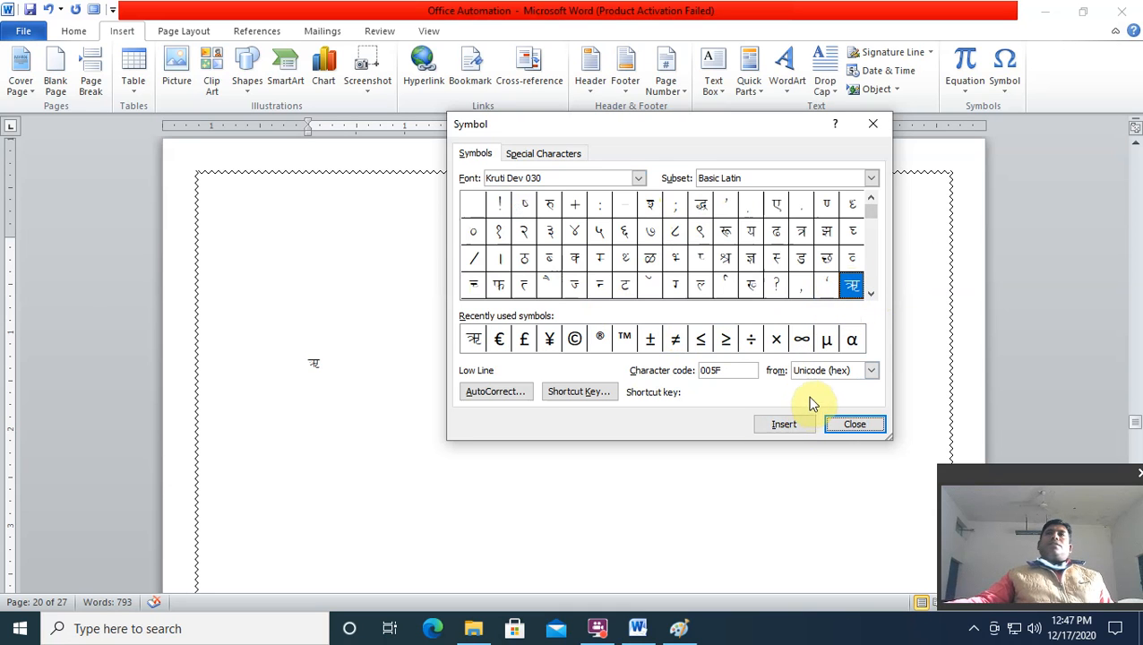
click(847, 422)
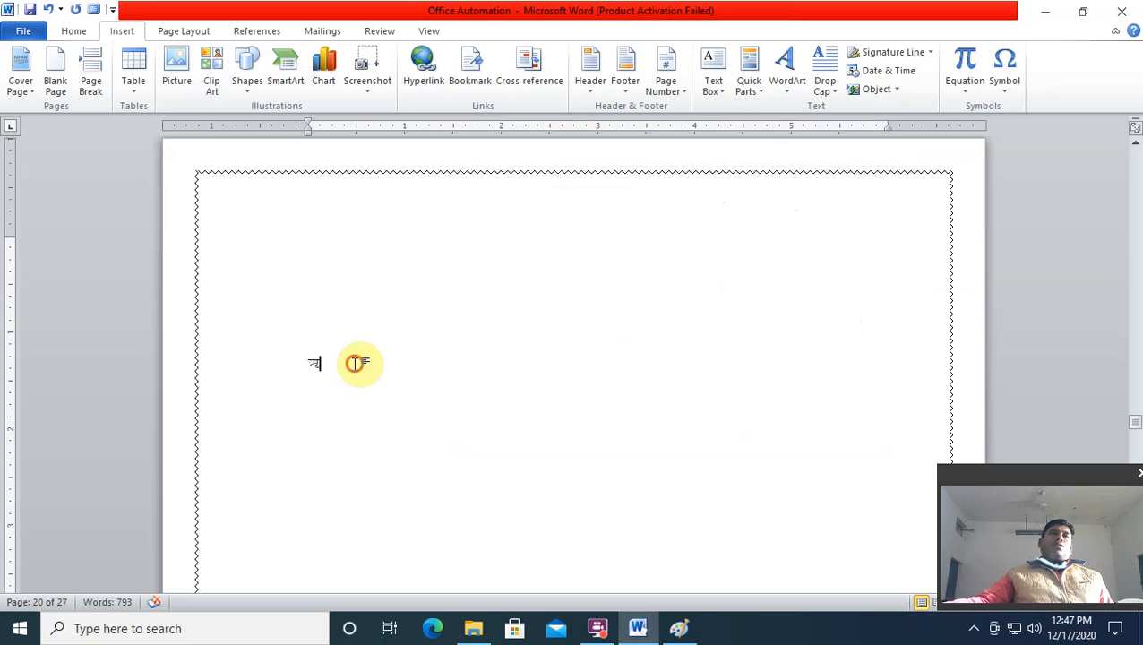
Enlarge the font size of the inserted ऋ character in repeated increments and deselect it
drag(355, 362, 267, 359)
key(ctrl+shift+period)
key(ctrl+shift+period)
key(ctrl+shift+period)
key(ctrl+shift+period)
key(ctrl+shift+period)
key(ctrl+shift+period)
key(ctrl+shift+period)
key(ctrl+shift+period)
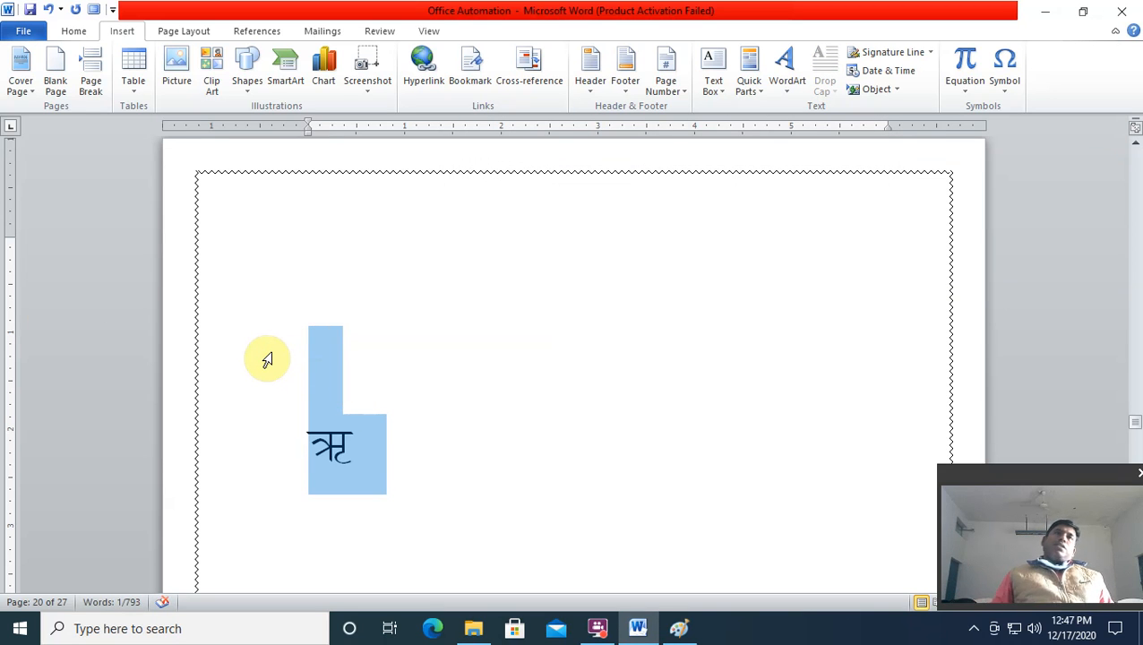
click(624, 394)
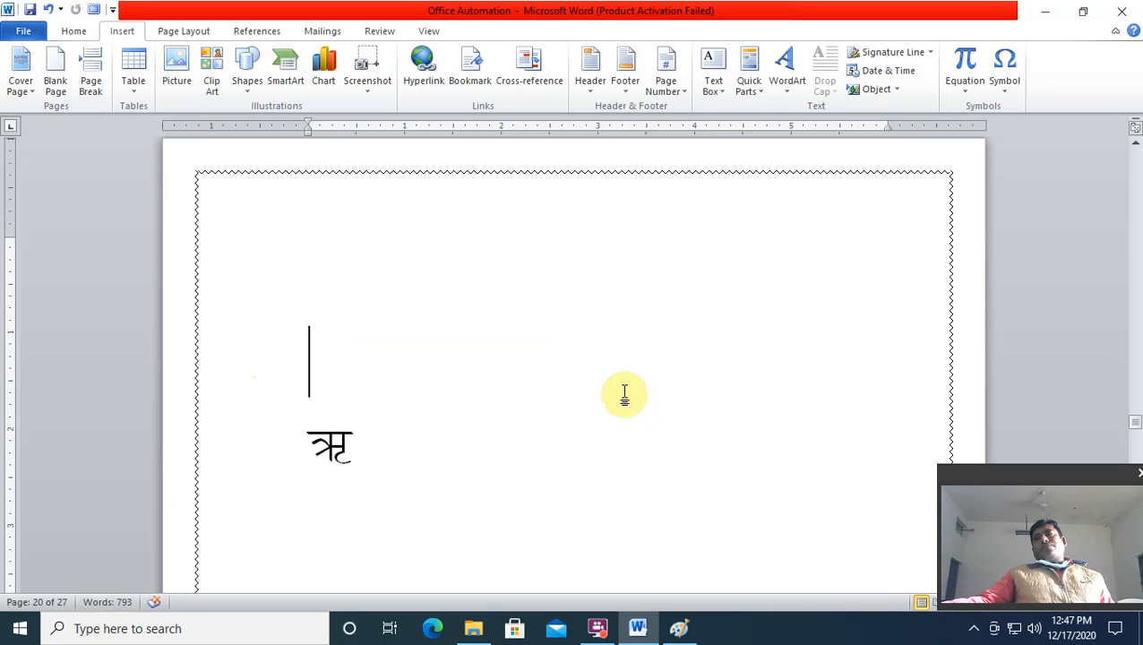
Delete the enlarged ऋ character and place the cursor on the empty line near the page's upper border
drag(318, 447, 484, 464)
key(BackSpace)
click(453, 269)
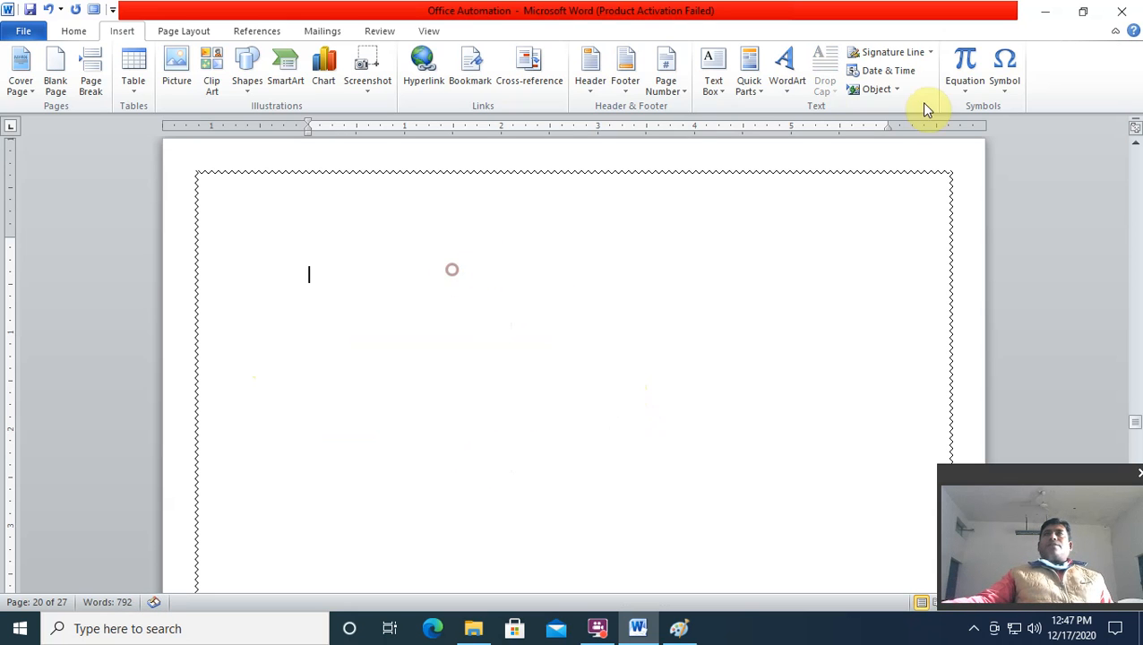
Reopen the full symbol list and review the keyboard shortcut settings for the ऋ character
click(999, 85)
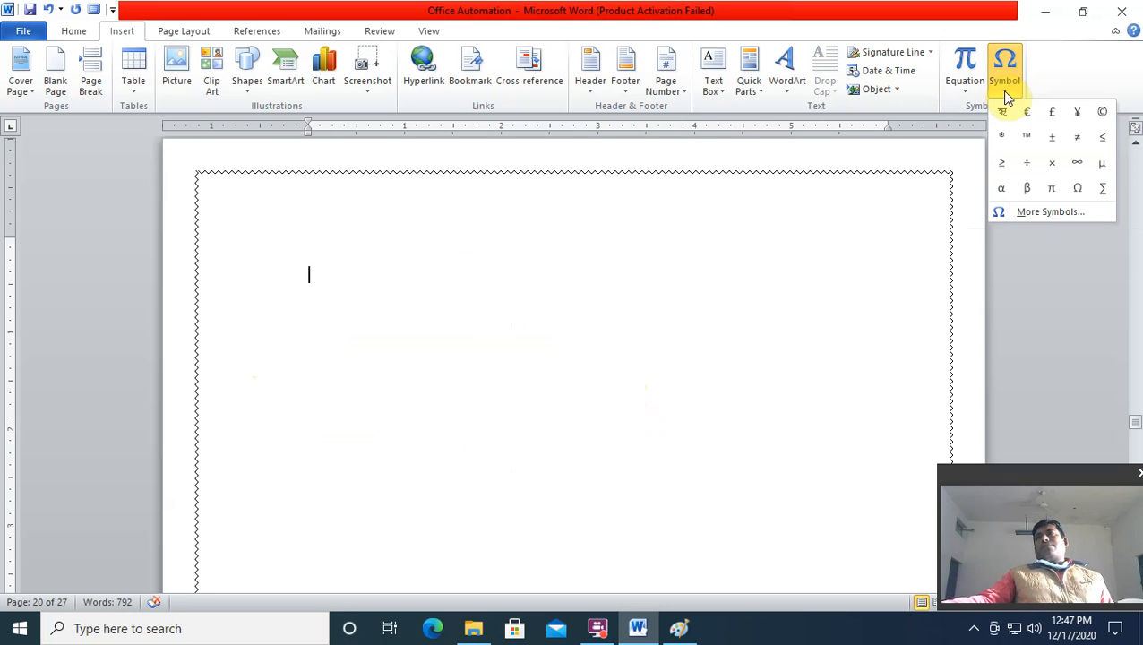
click(1053, 211)
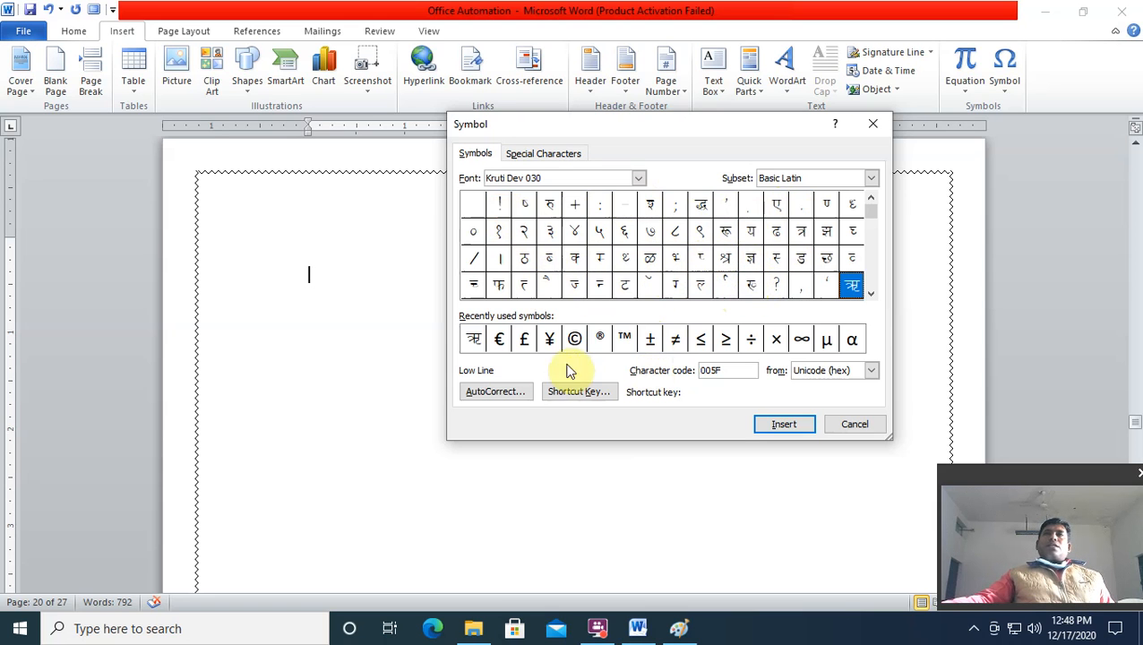
click(568, 397)
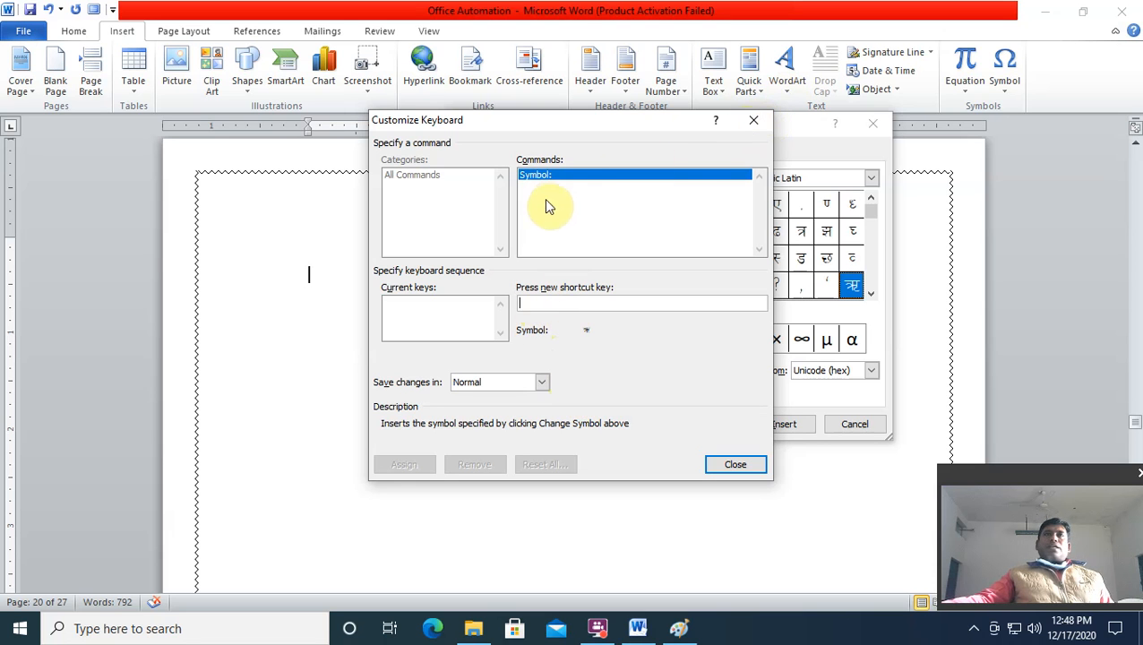
click(752, 121)
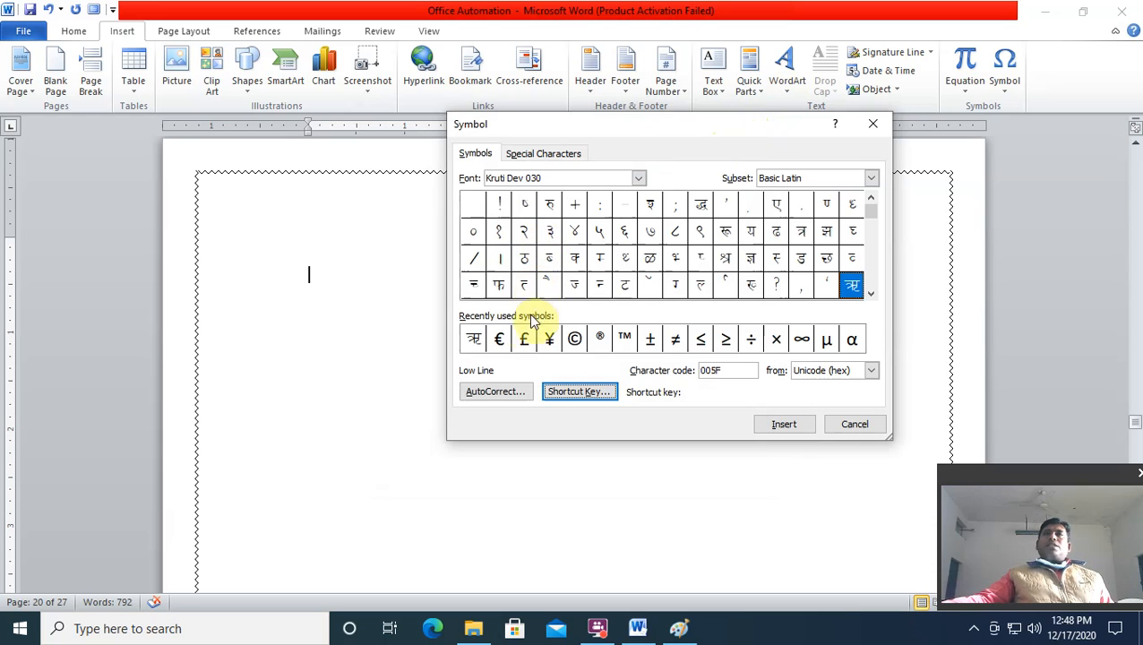
Enter Alt+Ctrl+Shift+A as a trial shortcut for the Kruti Dev 030 character फ and close the keyboard settings without assigning it
click(500, 286)
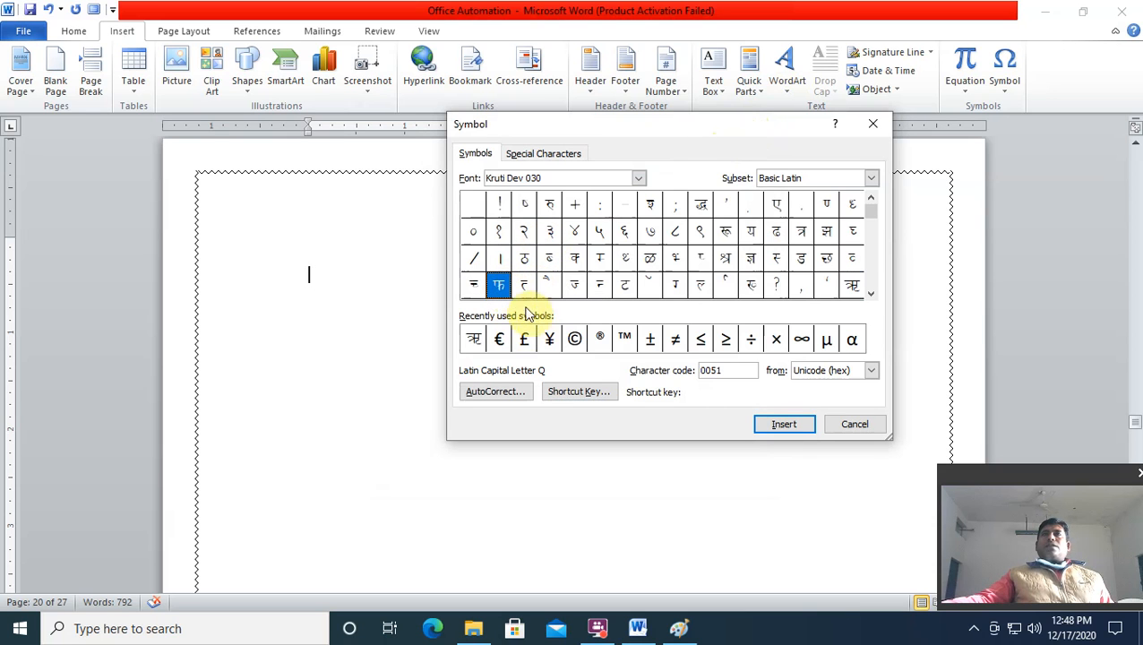
click(579, 392)
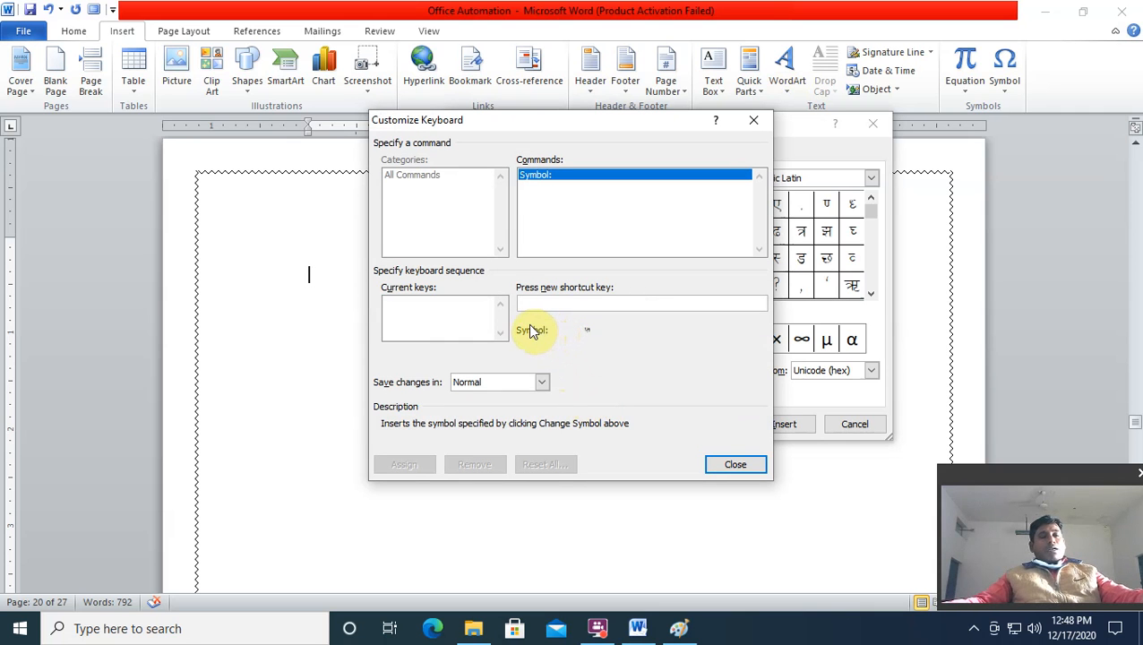
key(ctrl+alt+shift+a)
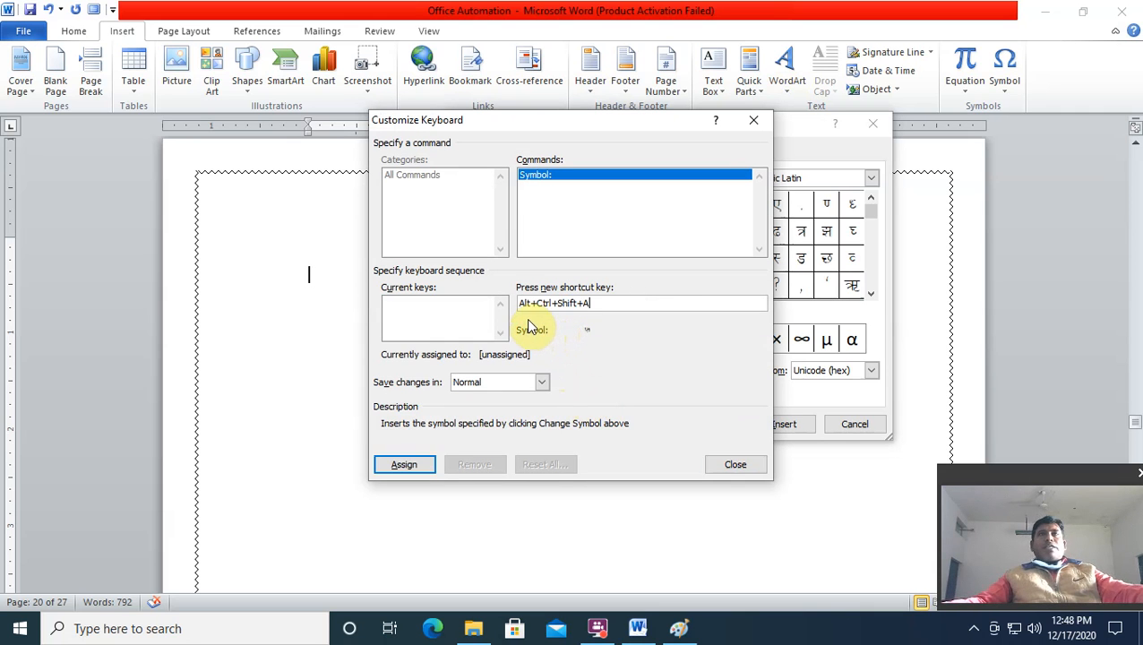
click(733, 465)
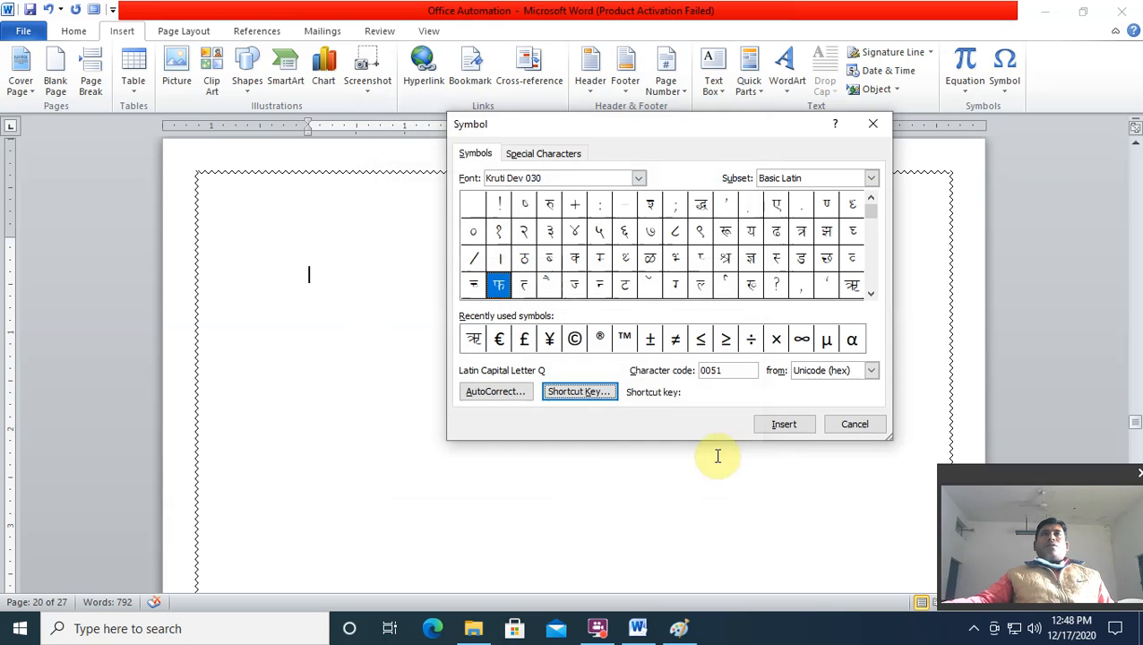
Insert the फ character at the cursor, close the symbol list and delete the character again
click(775, 426)
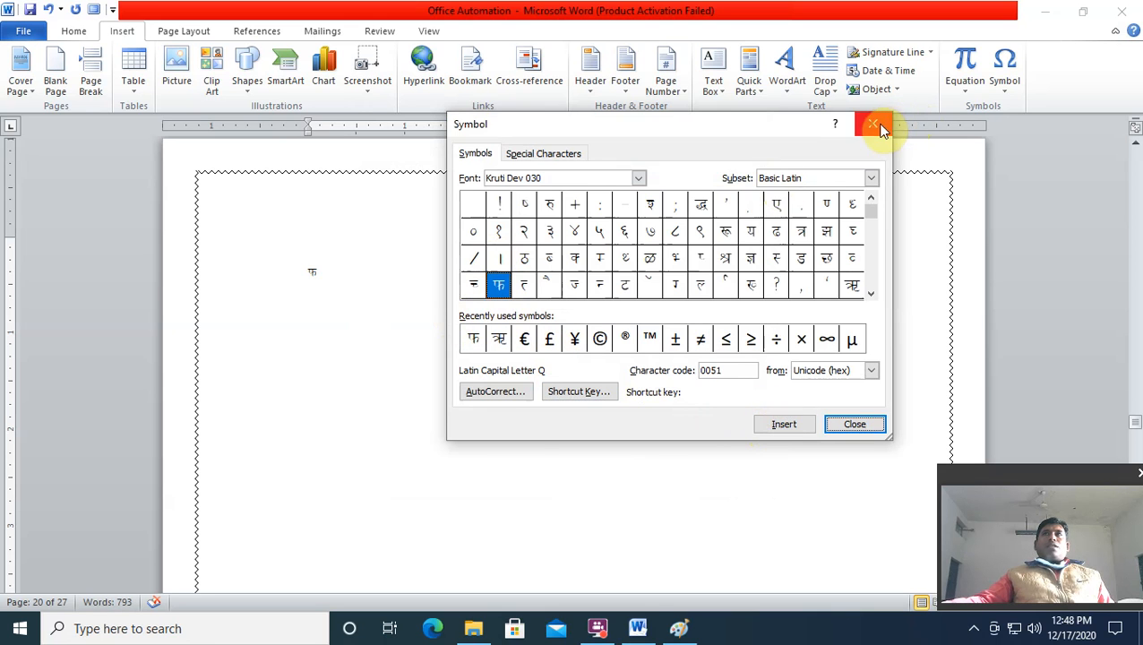
click(874, 123)
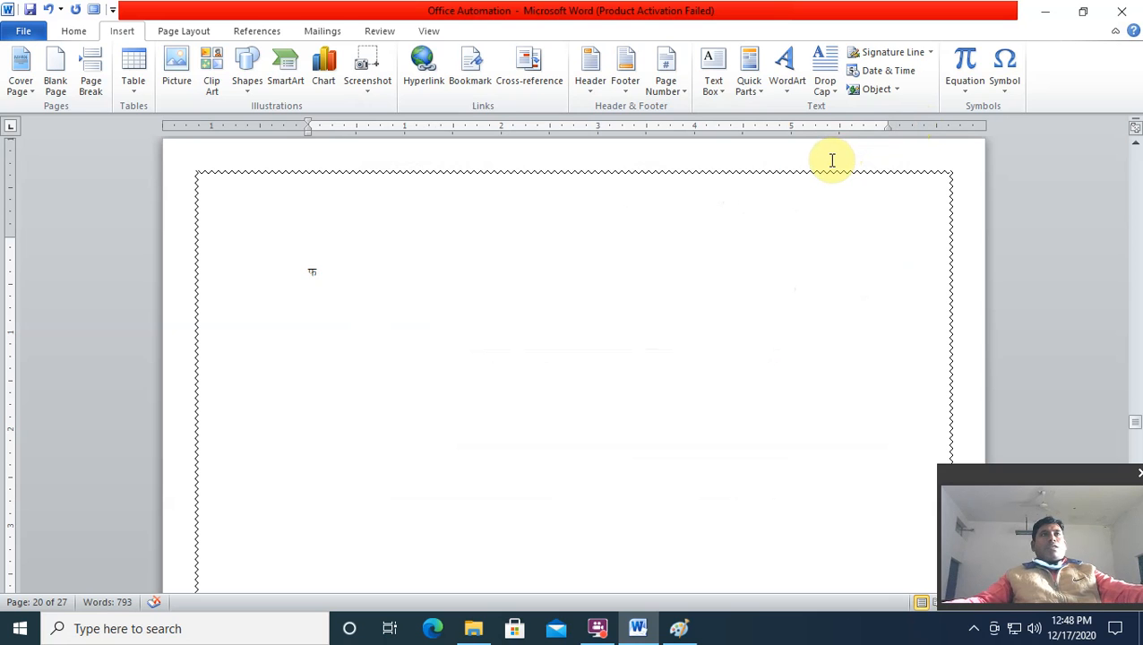
key(BackSpace)
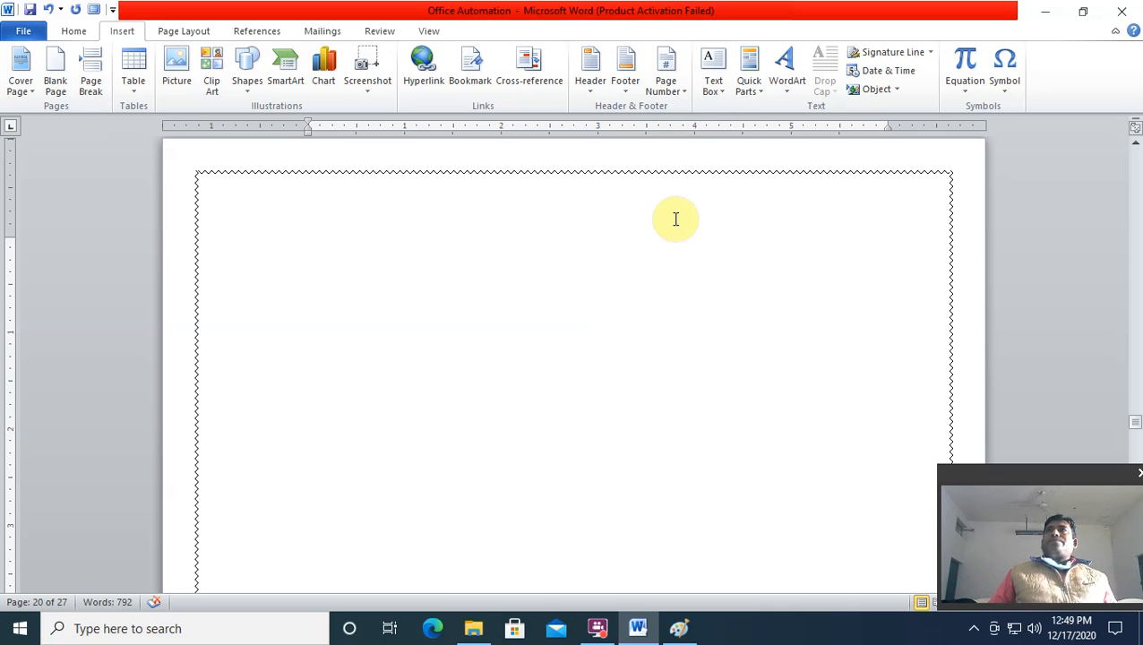
View the signature line options, open the Add Signature Services web page and close the browser
click(932, 54)
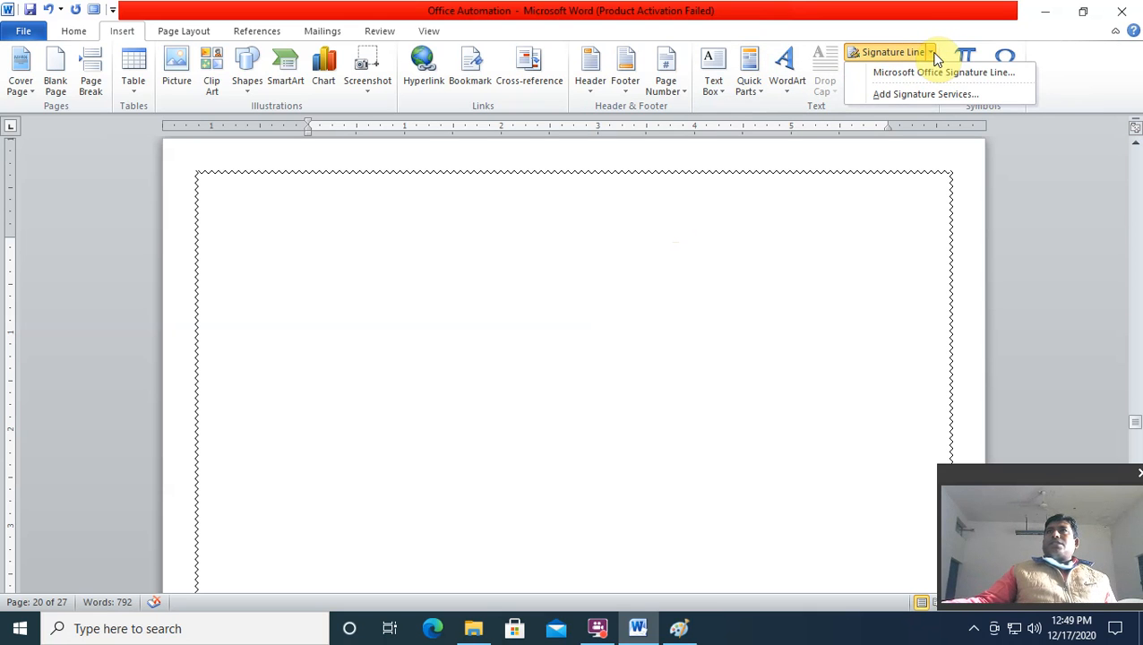
click(905, 94)
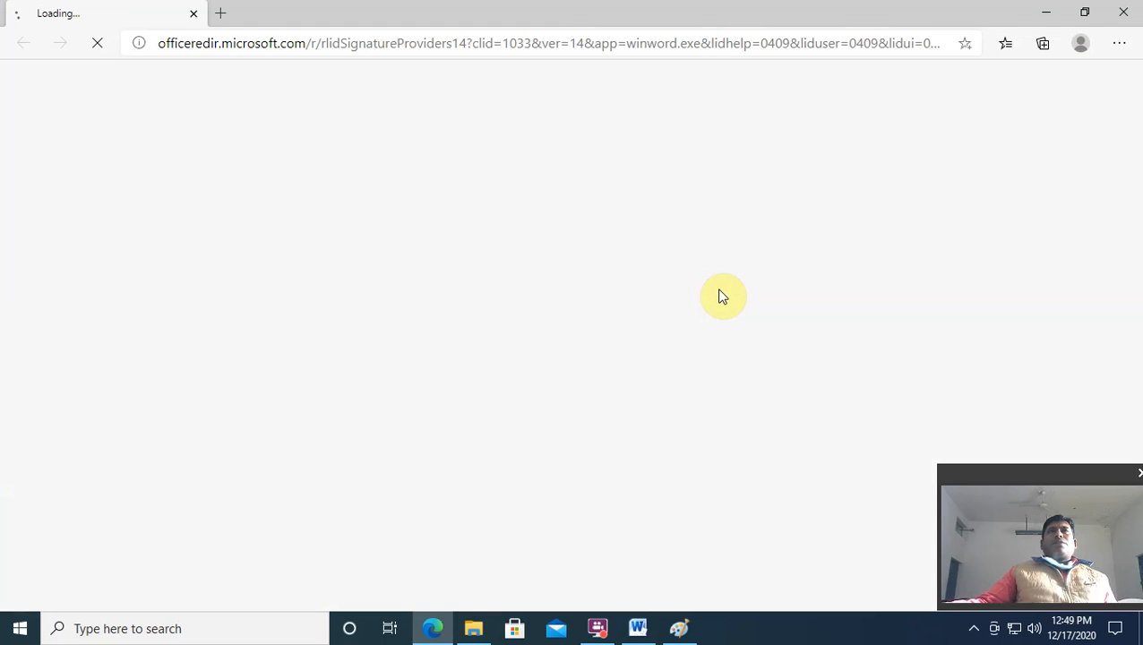
click(1123, 12)
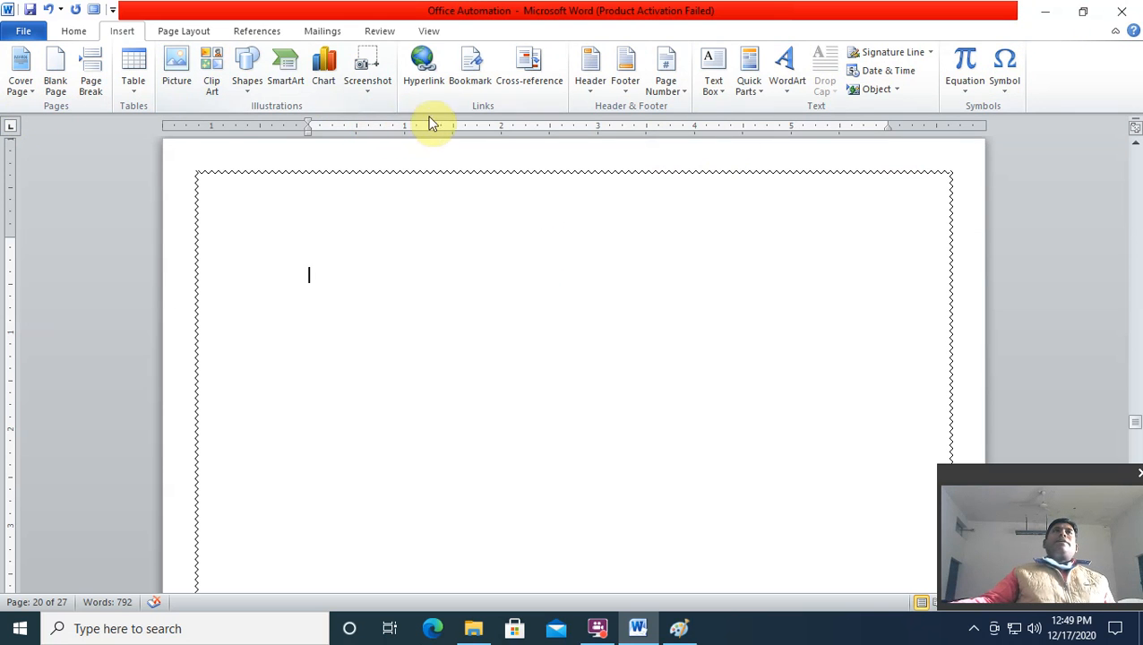
click(178, 31)
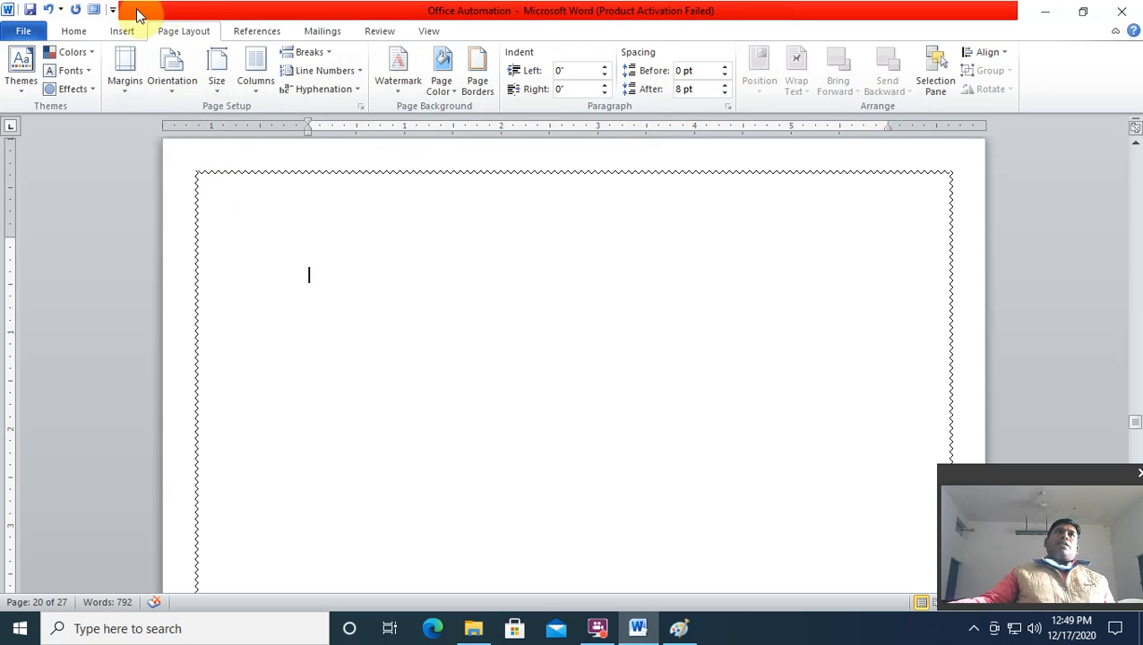
click(123, 32)
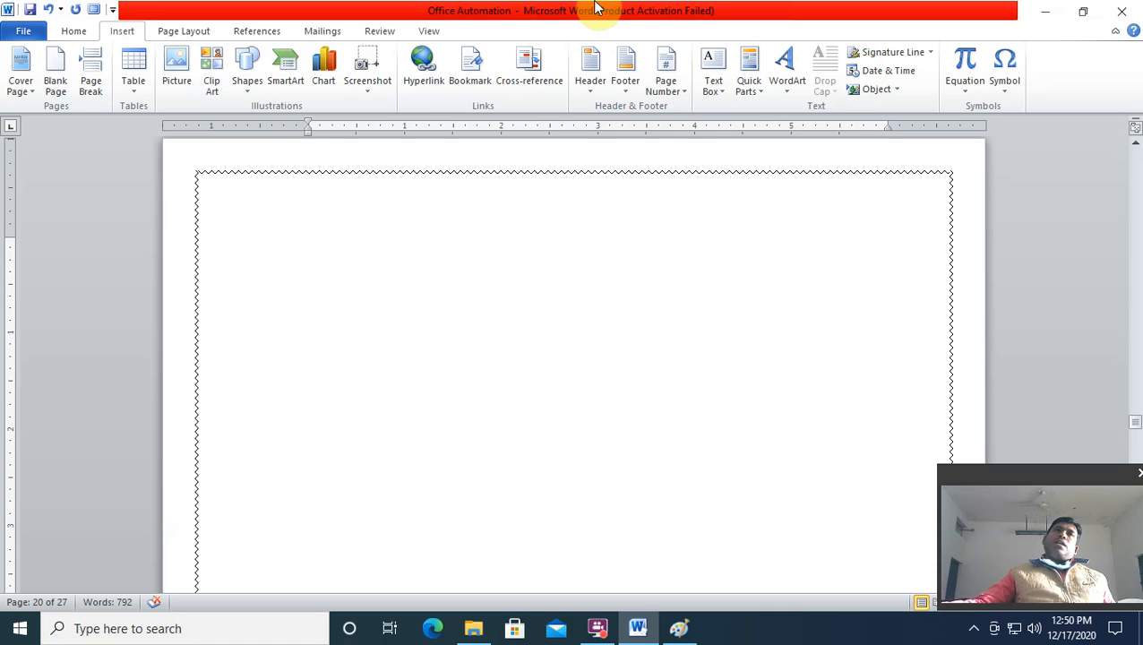
Close the Office Automation document and save its changes
click(1124, 14)
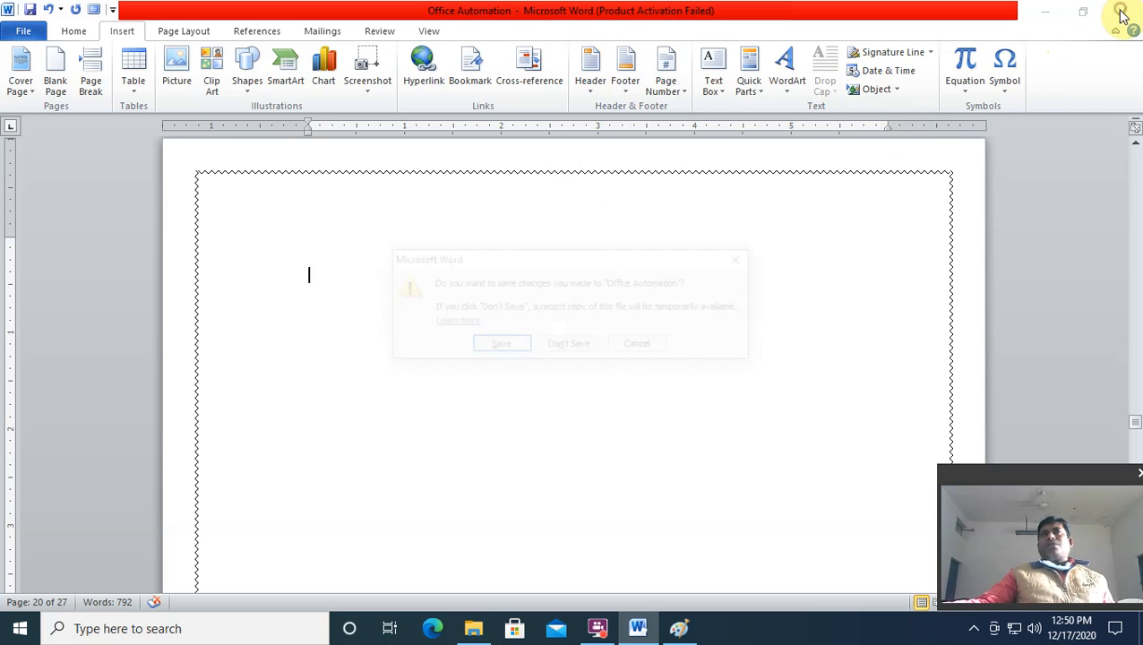
click(492, 352)
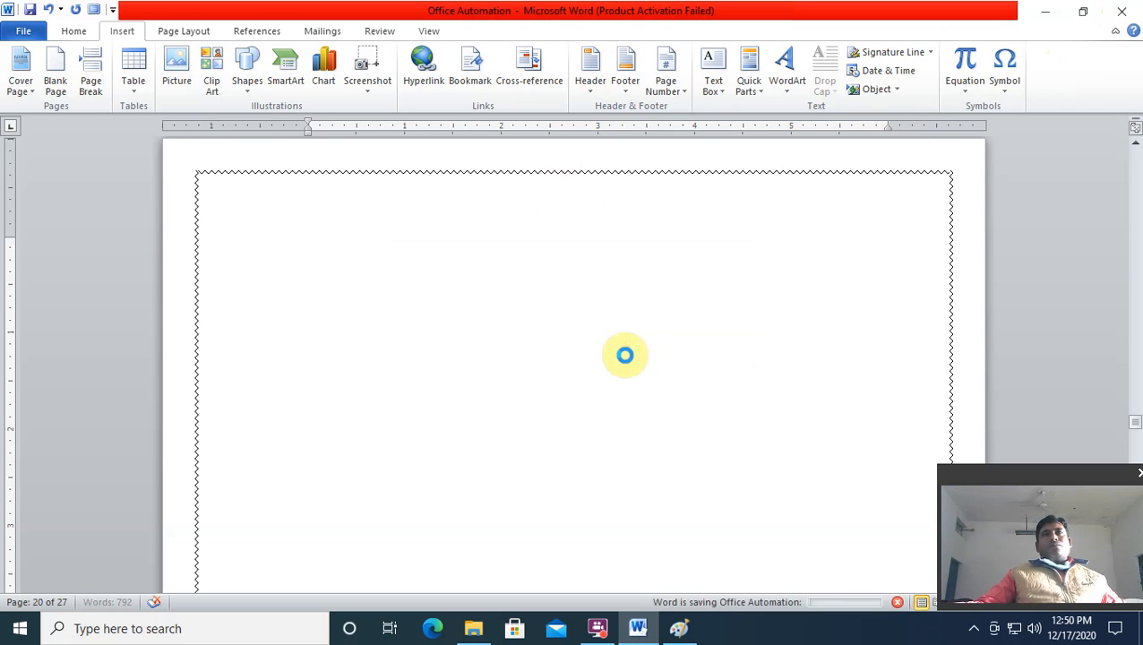